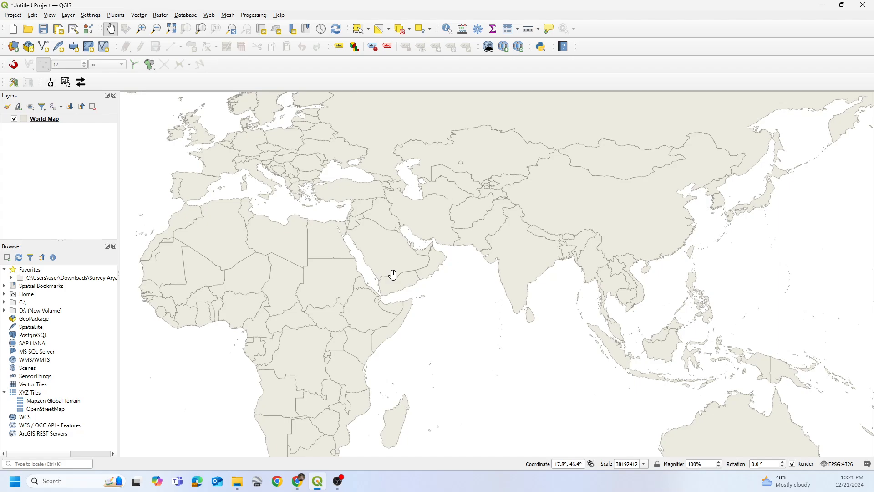
Step: Collapse the XYZ Tiles group in the Browser and check the QuickMapServices plugin in the plugin manager
{"action": "left_click", "coordinate": [4, 392]}
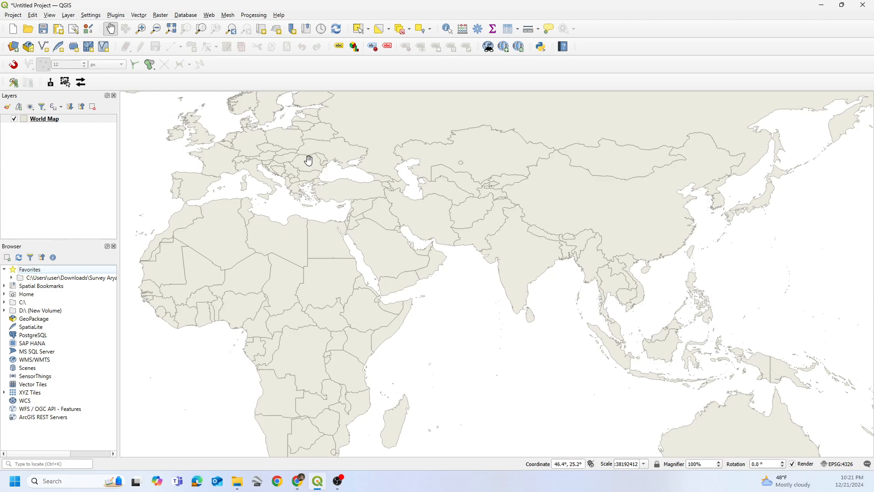
{"action": "left_click", "coordinate": [116, 15]}
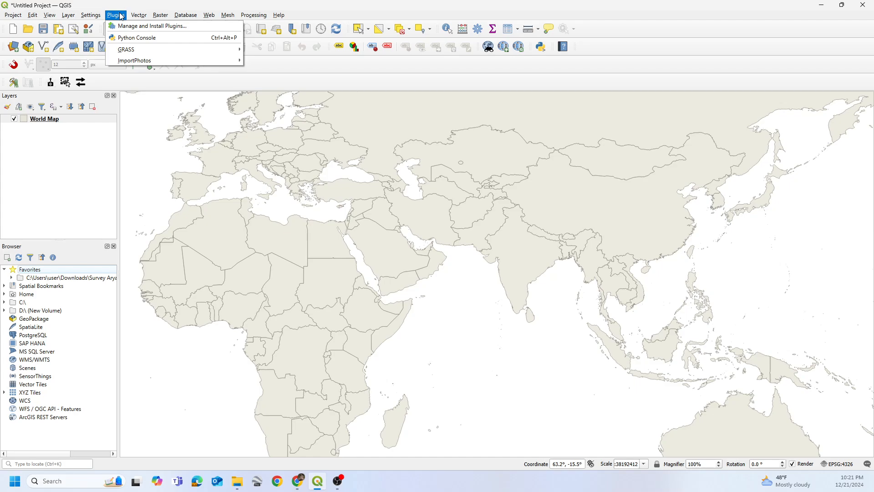
{"action": "left_click", "coordinate": [131, 27]}
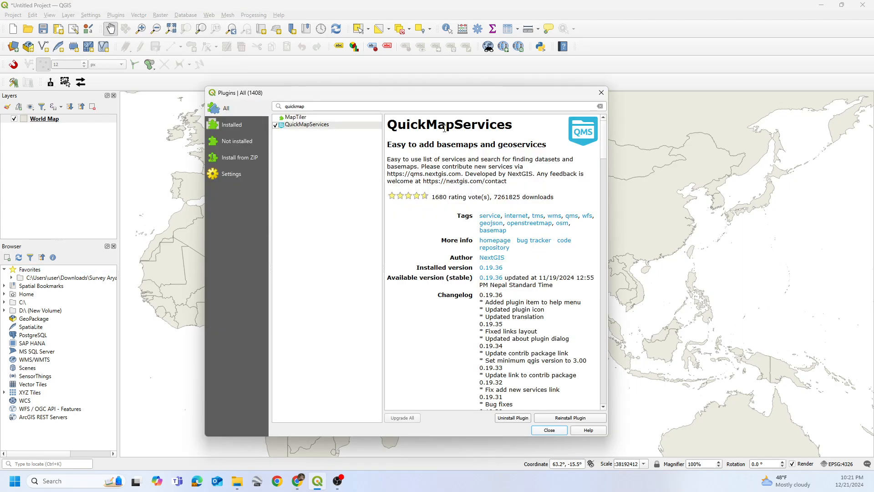
{"action": "left_click", "coordinate": [307, 105]}
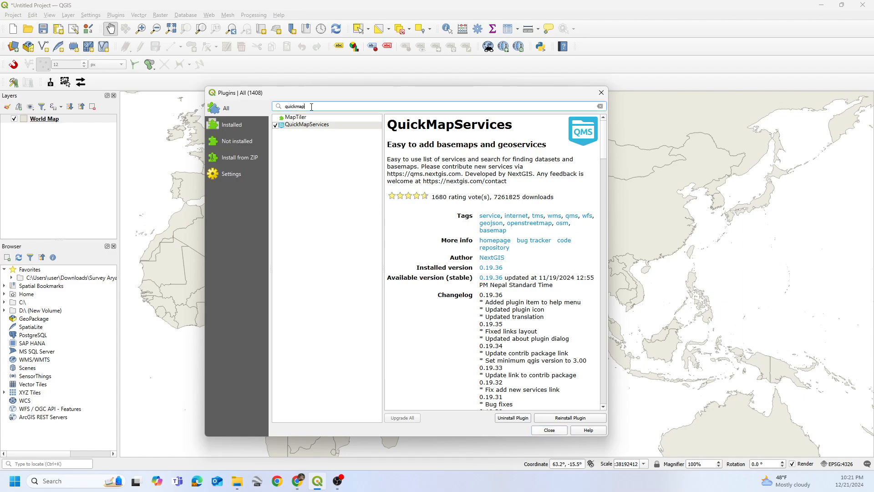
{"action": "double_click", "coordinate": [307, 105]}
{"action": "left_click", "coordinate": [317, 176]}
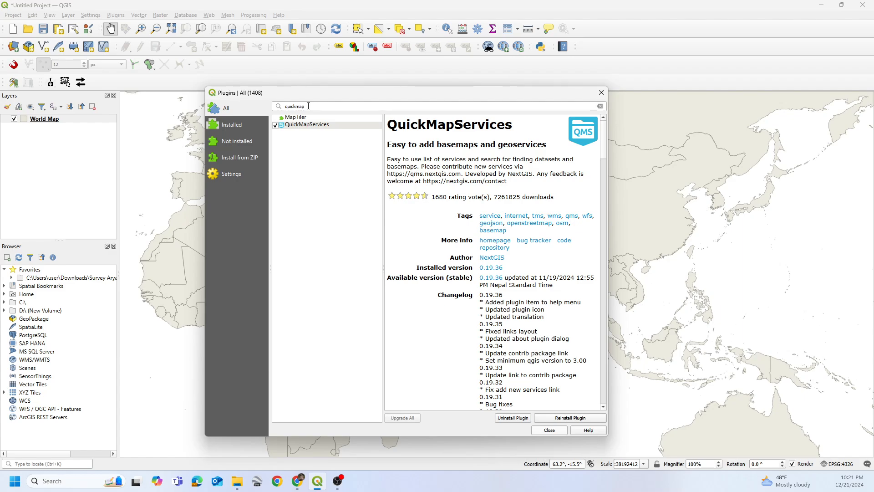
{"action": "left_click", "coordinate": [313, 129]}
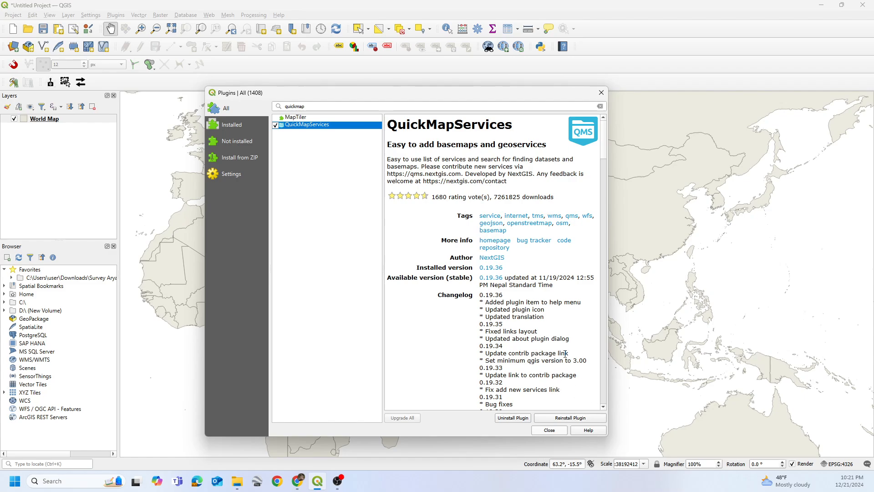
{"action": "left_click", "coordinate": [601, 94]}
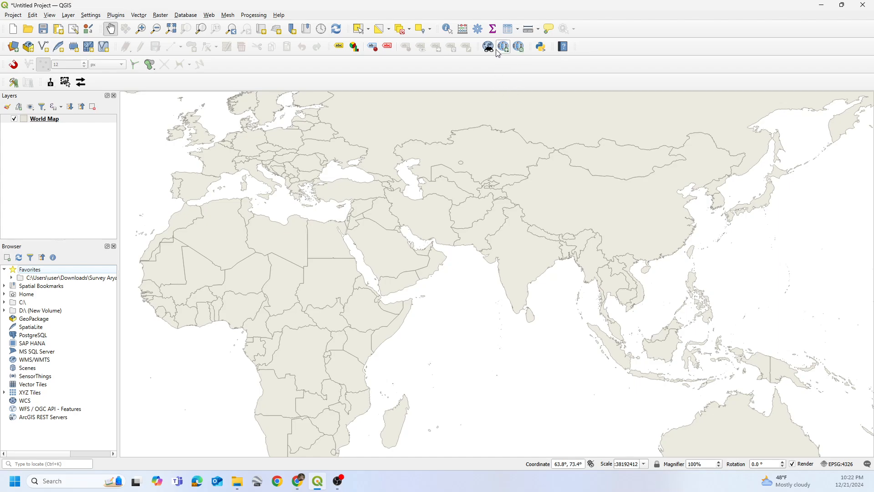
Step: Add the OSM Standard basemap from QuickMapServices and switch the World Map layer off and on to compare them
{"action": "left_click", "coordinate": [210, 15]}
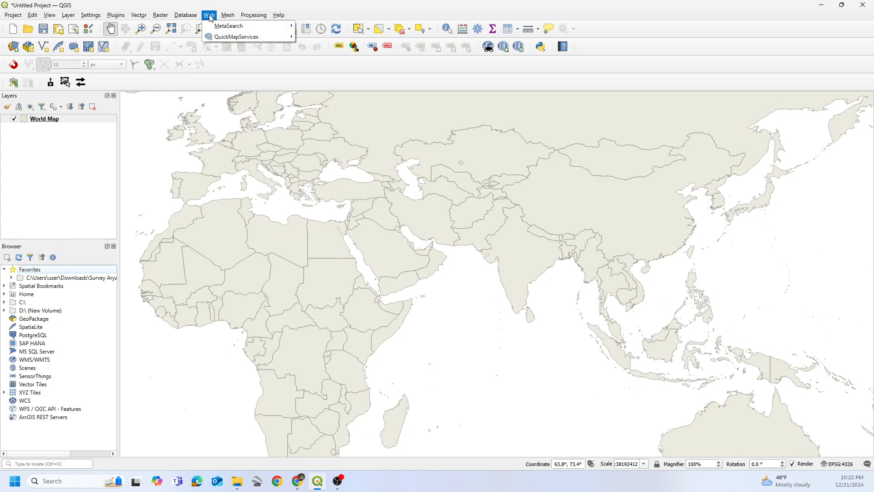
{"action": "mouse_move", "coordinate": [222, 28]}
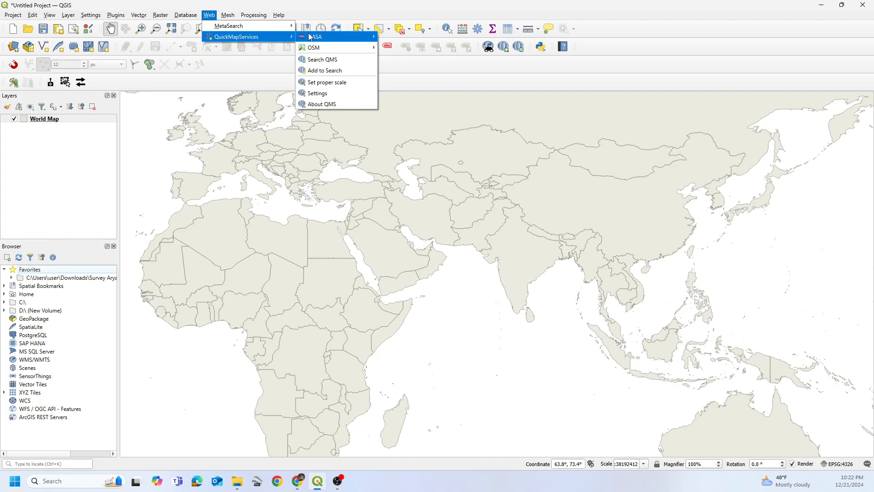
{"action": "mouse_move", "coordinate": [332, 48]}
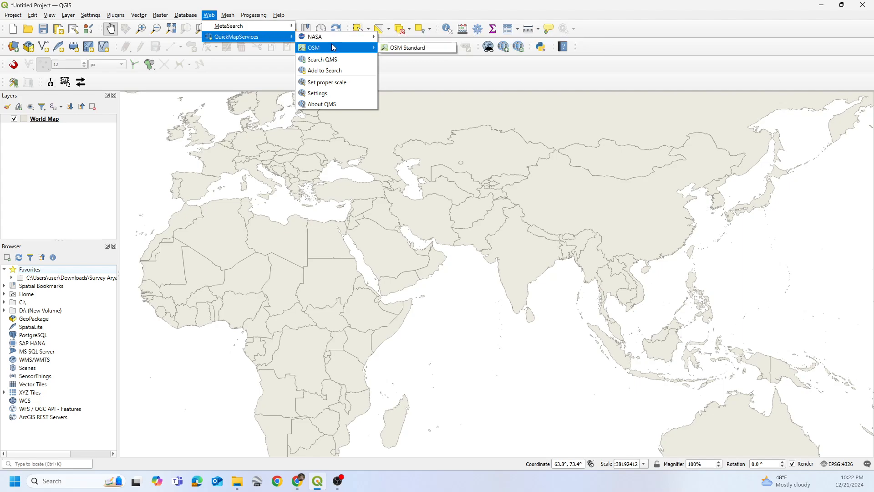
{"action": "left_click", "coordinate": [395, 47]}
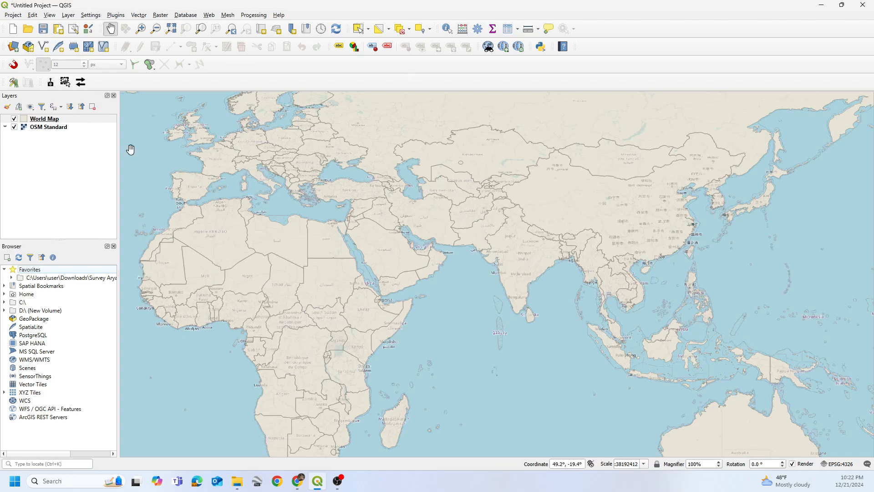
{"action": "left_click", "coordinate": [15, 119]}
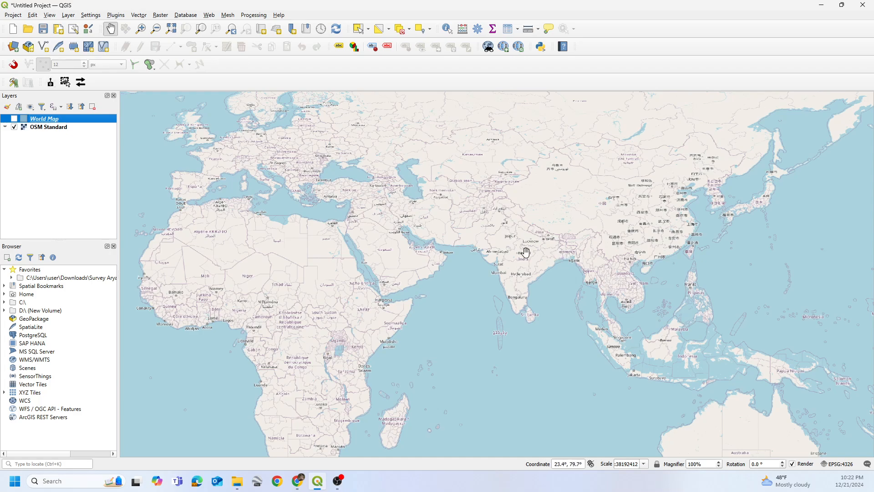
{"action": "left_click", "coordinate": [14, 118]}
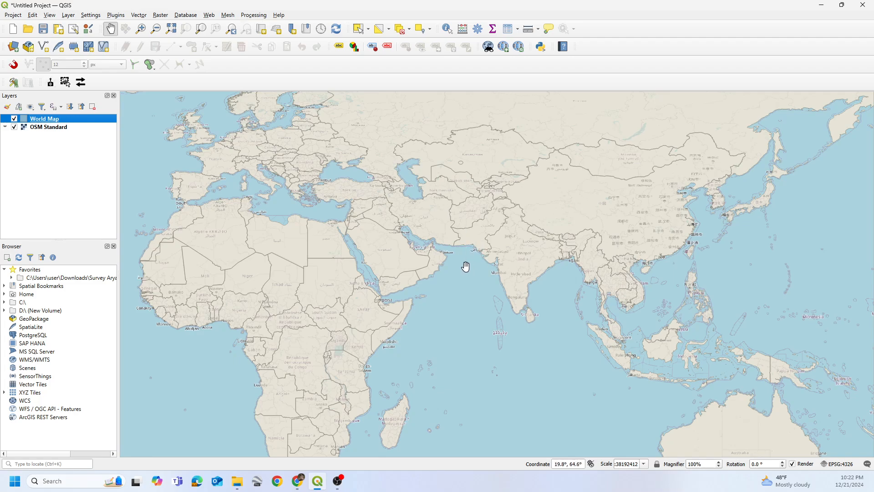
Step: Open the QMS service search and search for "satellite"
{"action": "left_click", "coordinate": [208, 16]}
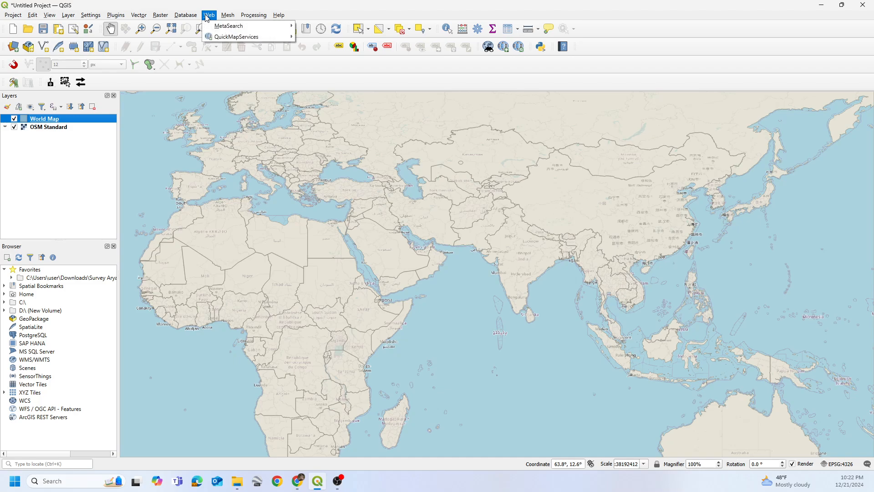
{"action": "mouse_move", "coordinate": [246, 36]}
{"action": "mouse_move", "coordinate": [319, 40]}
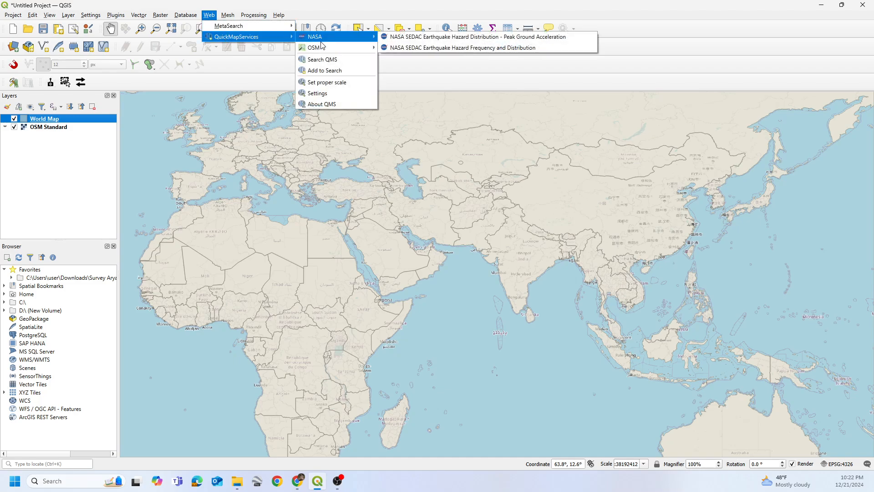
{"action": "left_click", "coordinate": [326, 60]}
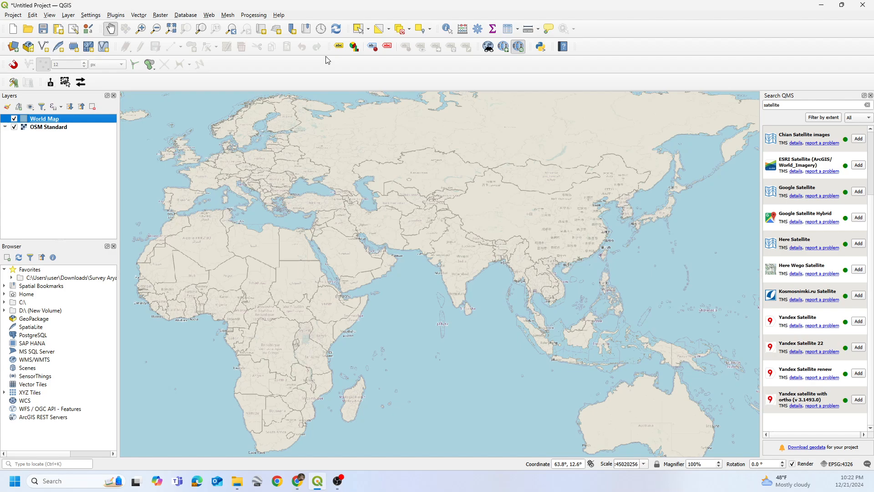
{"action": "left_click", "coordinate": [866, 105]}
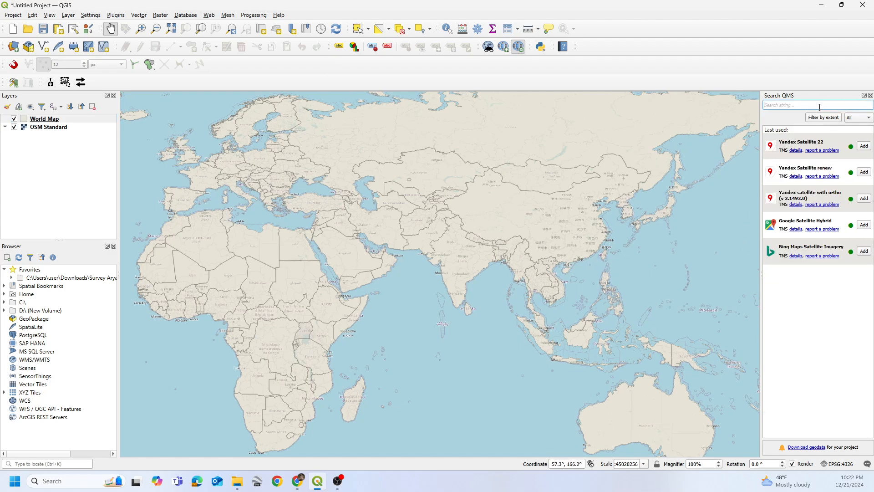
{"action": "type", "text": "satellite"}
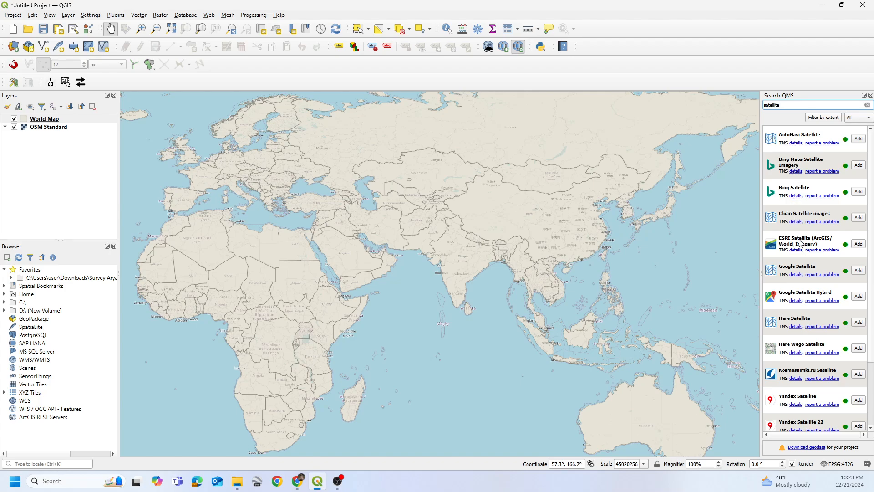
Step: Add the ESRI Satellite (ArcGIS/World_Imagery) basemap and place it above all other layers
{"action": "left_click", "coordinate": [858, 244]}
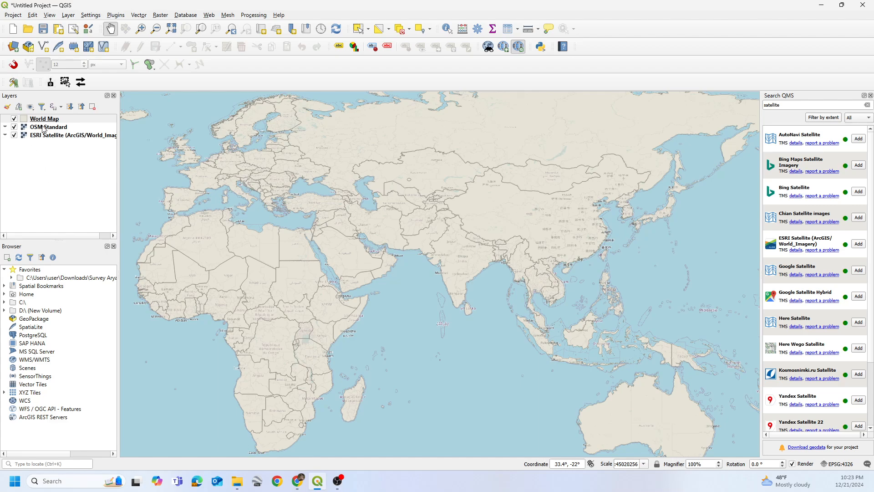
{"action": "left_click_drag", "start_coordinate": [55, 136], "coordinate": [55, 119]}
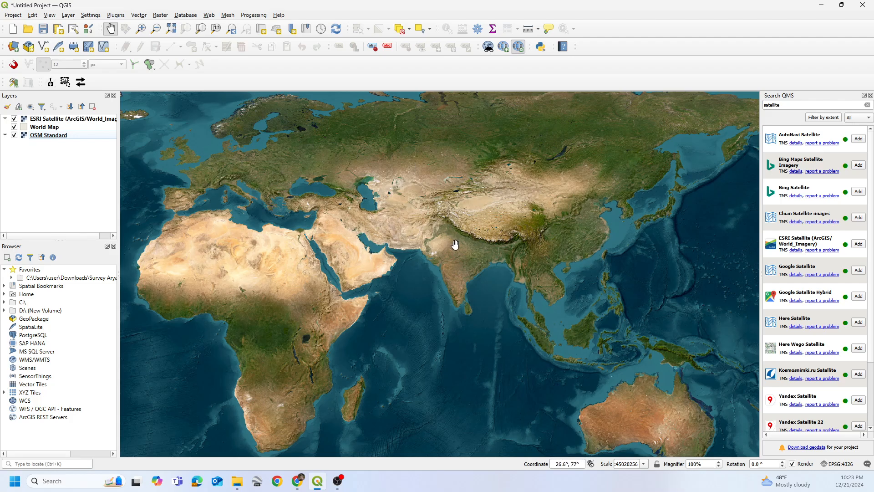
Step: Examine the ESRI Satellite imagery of the river city near 27.69°, 85.31° and its surrounding valley at different scales
{"action": "scroll", "coordinate": [456, 247], "scroll_direction": "up", "scroll_amount": 4}
{"action": "left_click_drag", "start_coordinate": [501, 250], "coordinate": [423, 314]}
{"action": "scroll", "coordinate": [423, 315], "scroll_direction": "up", "scroll_amount": 7}
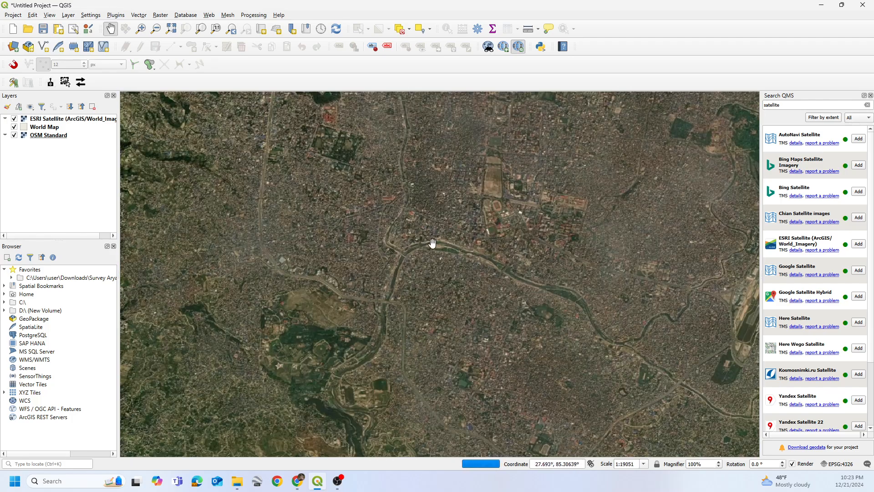
{"action": "left_click_drag", "start_coordinate": [429, 244], "coordinate": [383, 250]}
{"action": "scroll", "coordinate": [398, 286], "scroll_direction": "up", "scroll_amount": 2}
{"action": "left_click_drag", "start_coordinate": [423, 282], "coordinate": [263, 220]}
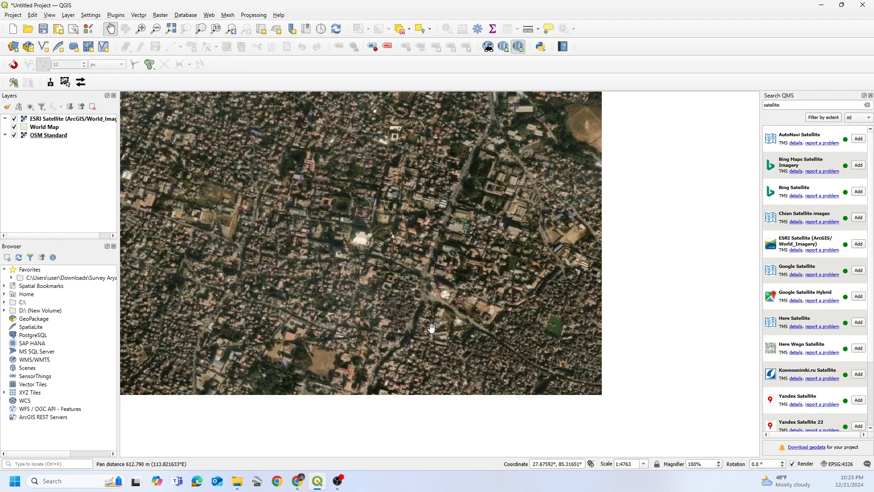
{"action": "left_click_drag", "start_coordinate": [421, 316], "coordinate": [414, 205]}
{"action": "scroll", "coordinate": [375, 327], "scroll_direction": "down", "scroll_amount": 1}
{"action": "left_click_drag", "start_coordinate": [373, 334], "coordinate": [420, 262]}
{"action": "scroll", "coordinate": [437, 293], "scroll_direction": "down", "scroll_amount": 1}
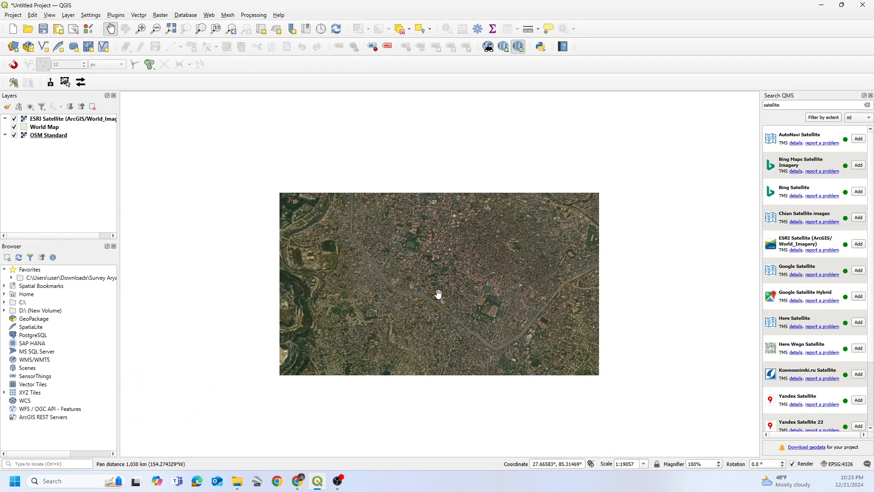
{"action": "left_click_drag", "start_coordinate": [408, 331], "coordinate": [381, 195]}
{"action": "scroll", "coordinate": [318, 267], "scroll_direction": "up", "scroll_amount": 1}
{"action": "scroll", "coordinate": [319, 267], "scroll_direction": "up", "scroll_amount": 1}
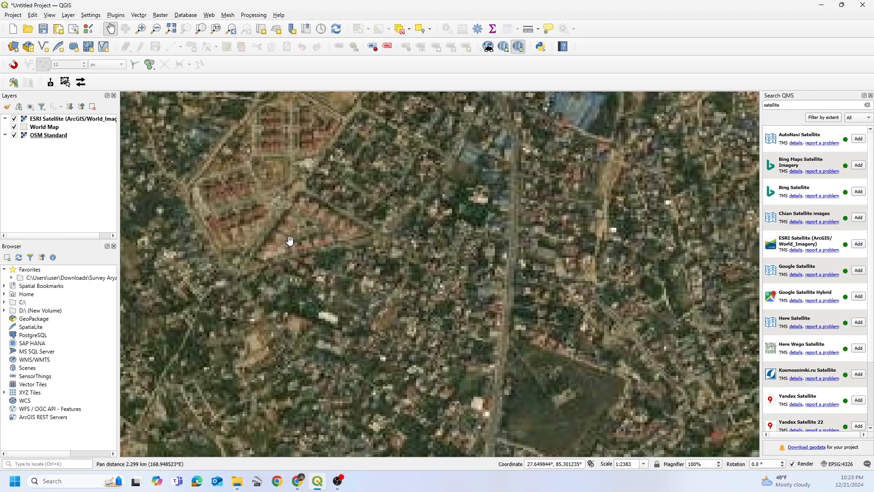
{"action": "left_click_drag", "start_coordinate": [289, 240], "coordinate": [400, 332]}
{"action": "scroll", "coordinate": [404, 332], "scroll_direction": "down", "scroll_amount": 4}
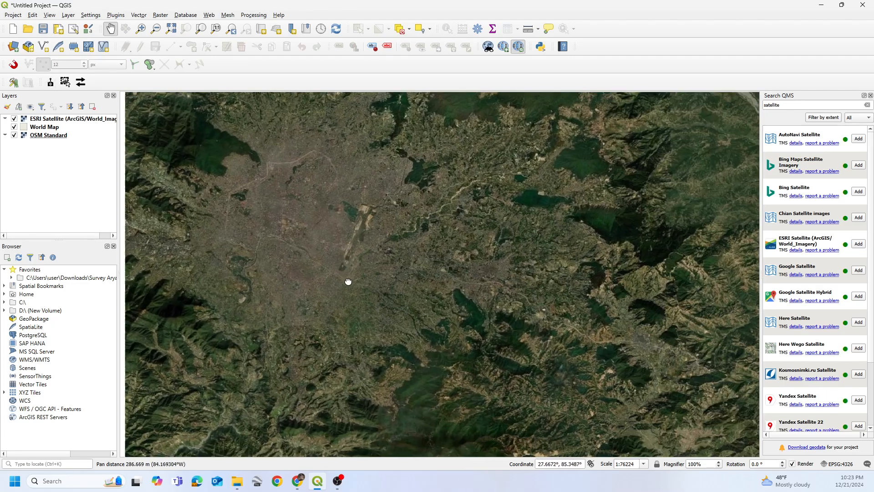
{"action": "left_click_drag", "start_coordinate": [400, 283], "coordinate": [450, 279]}
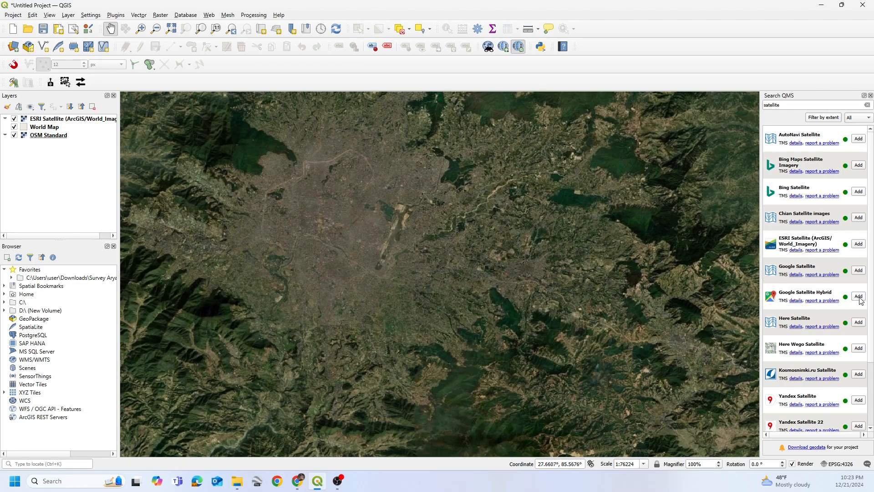
Step: Examine the ESRI Satellite detail of the housing estate beside the bare rectangular field near 27.65°, 85.30°
{"action": "scroll", "coordinate": [312, 254], "scroll_direction": "up", "scroll_amount": 2}
{"action": "left_click_drag", "start_coordinate": [299, 260], "coordinate": [334, 228]}
{"action": "scroll", "coordinate": [333, 228], "scroll_direction": "up", "scroll_amount": 1}
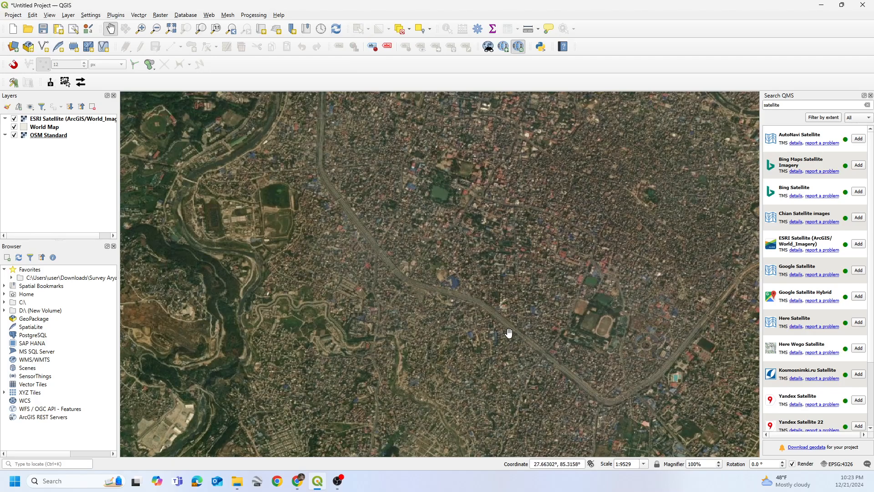
{"action": "left_click_drag", "start_coordinate": [413, 343], "coordinate": [400, 276]}
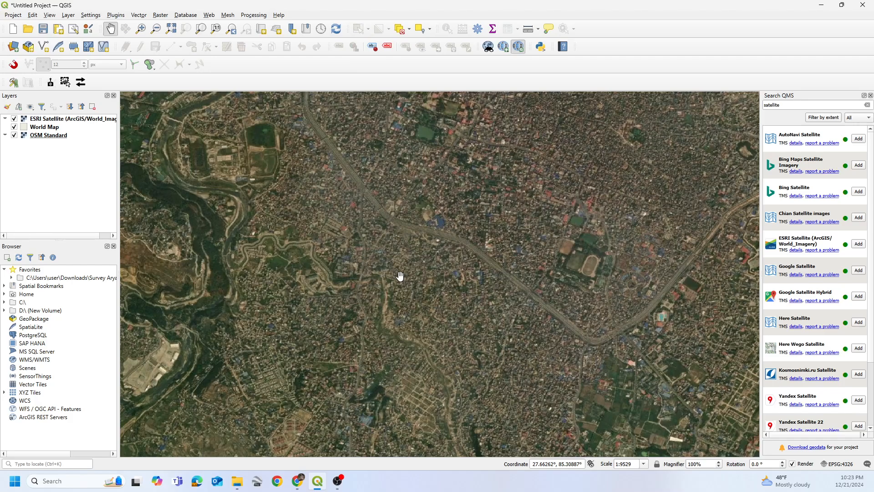
{"action": "scroll", "coordinate": [399, 275], "scroll_direction": "down", "scroll_amount": 1}
{"action": "left_click_drag", "start_coordinate": [408, 298], "coordinate": [432, 201]}
{"action": "scroll", "coordinate": [370, 265], "scroll_direction": "up", "scroll_amount": 1}
{"action": "scroll", "coordinate": [355, 245], "scroll_direction": "up", "scroll_amount": 2}
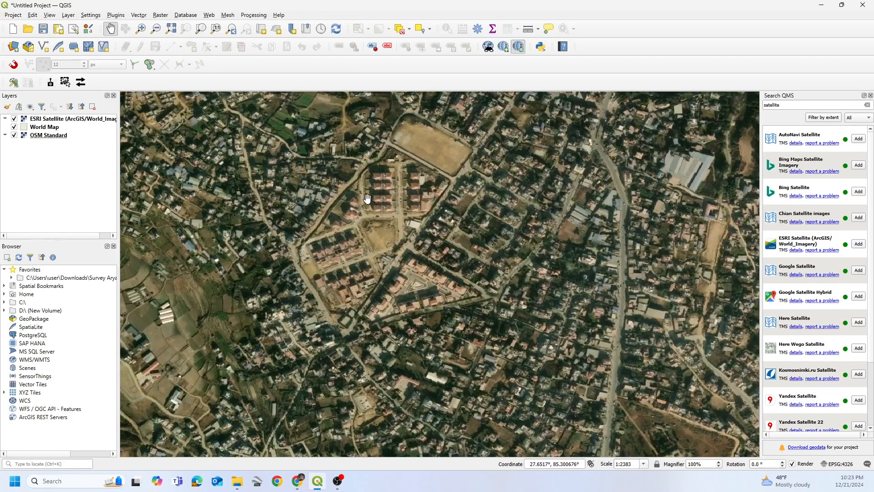
{"action": "left_click_drag", "start_coordinate": [420, 235], "coordinate": [455, 319]}
{"action": "left_click_drag", "start_coordinate": [434, 248], "coordinate": [446, 279]}
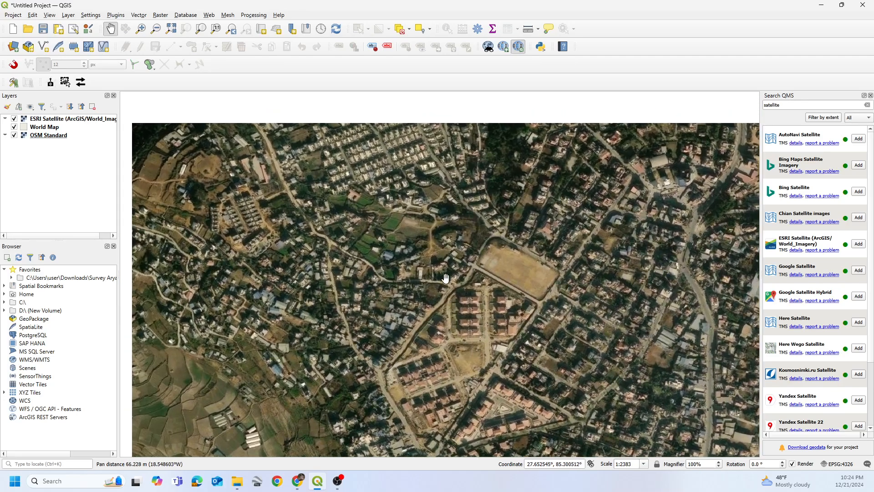
{"action": "left_click_drag", "start_coordinate": [457, 230], "coordinate": [412, 166]}
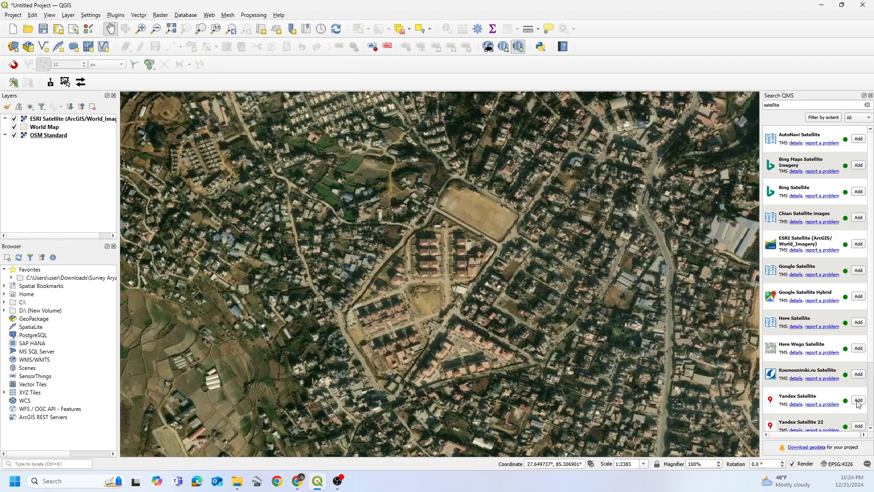
Step: Add the Yandex Satellite basemap at the top of the layer order and hide the OSM Standard and World Map layers
{"action": "left_click", "coordinate": [858, 401]}
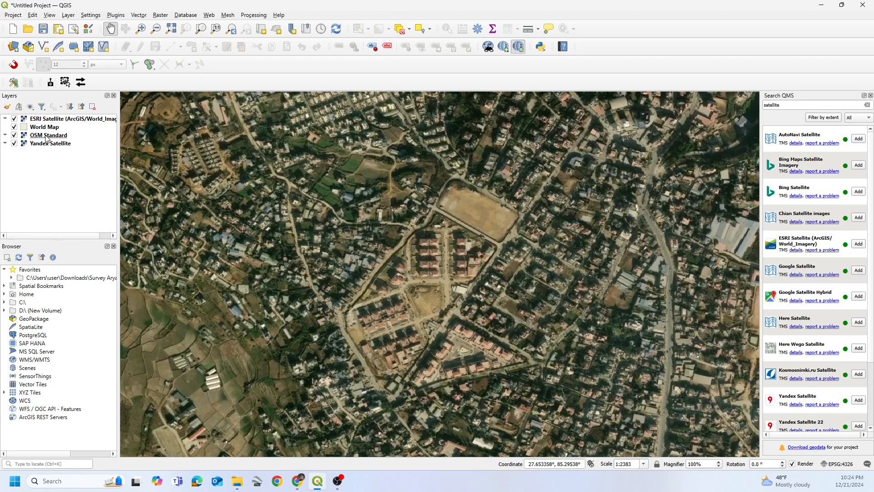
{"action": "left_click", "coordinate": [14, 135]}
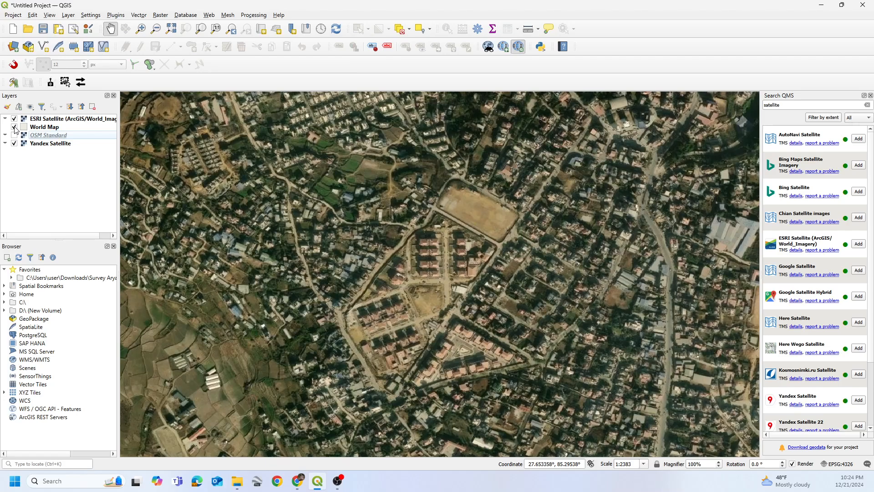
{"action": "left_click", "coordinate": [14, 128]}
{"action": "left_click_drag", "start_coordinate": [57, 144], "coordinate": [56, 120]}
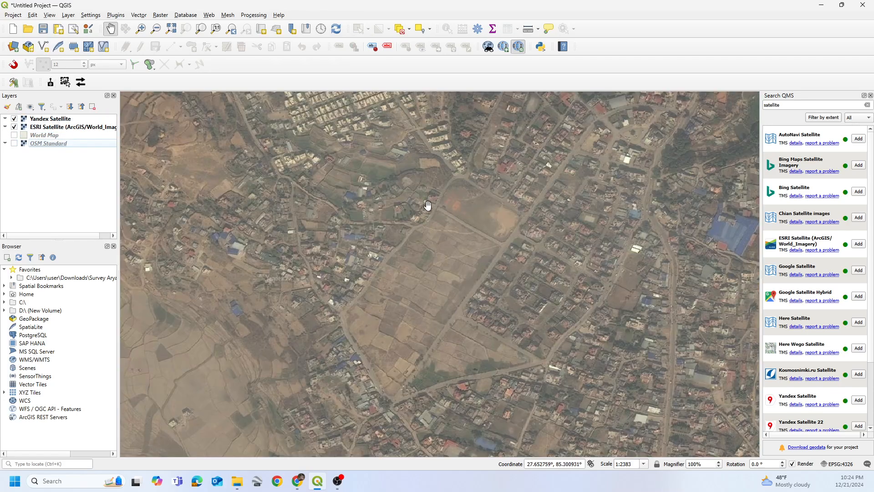
Step: Compare the Yandex Satellite imagery with ESRI Satellite around the rectangular field and housing estate by toggling the Yandex layer's visibility
{"action": "left_click", "coordinate": [15, 118]}
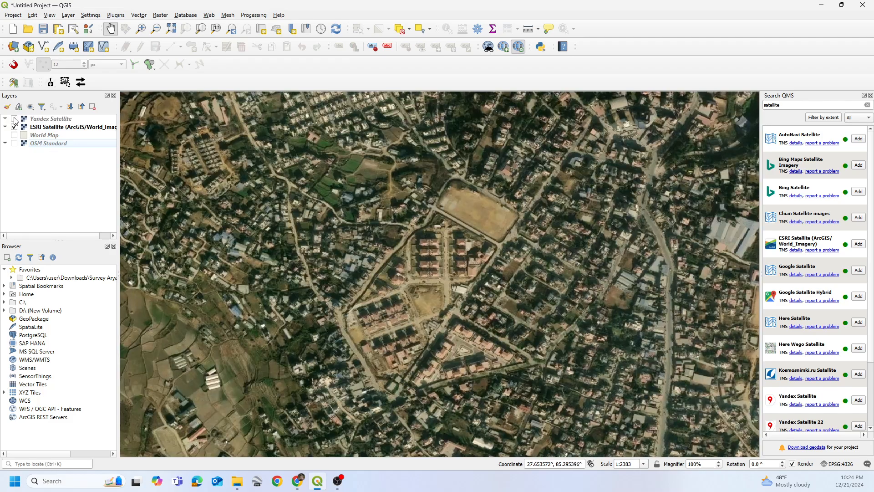
{"action": "left_click", "coordinate": [15, 119]}
{"action": "left_click", "coordinate": [15, 119]}
{"action": "left_click", "coordinate": [15, 119]}
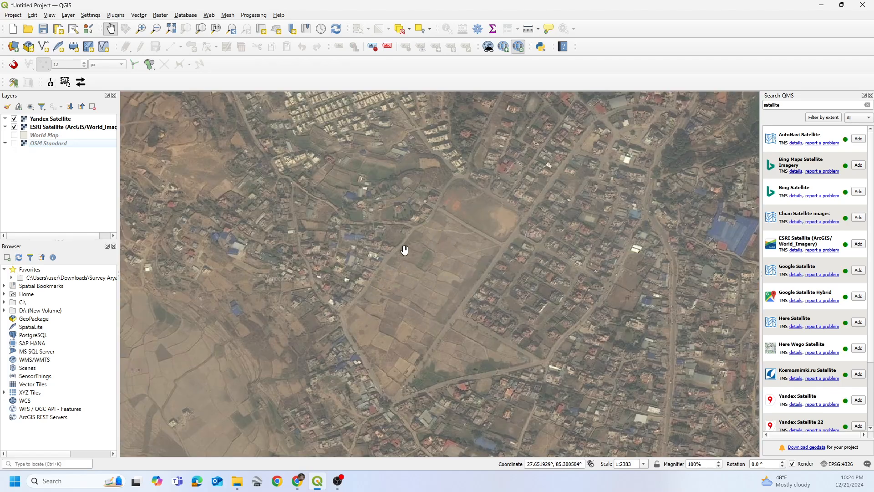
{"action": "left_click", "coordinate": [15, 119]}
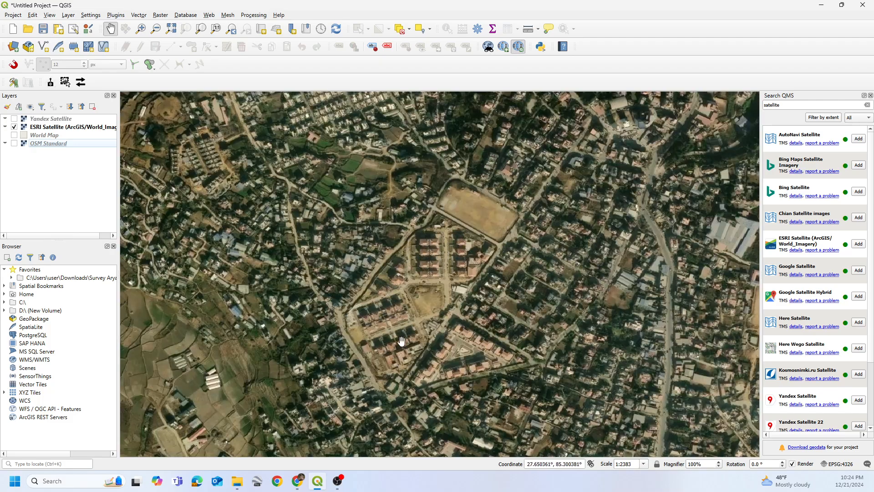
{"action": "left_click", "coordinate": [14, 119]}
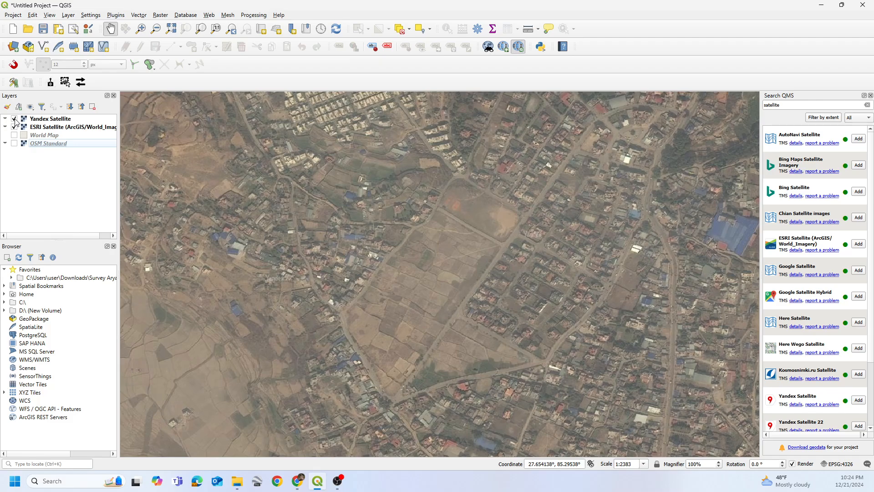
{"action": "left_click", "coordinate": [14, 119]}
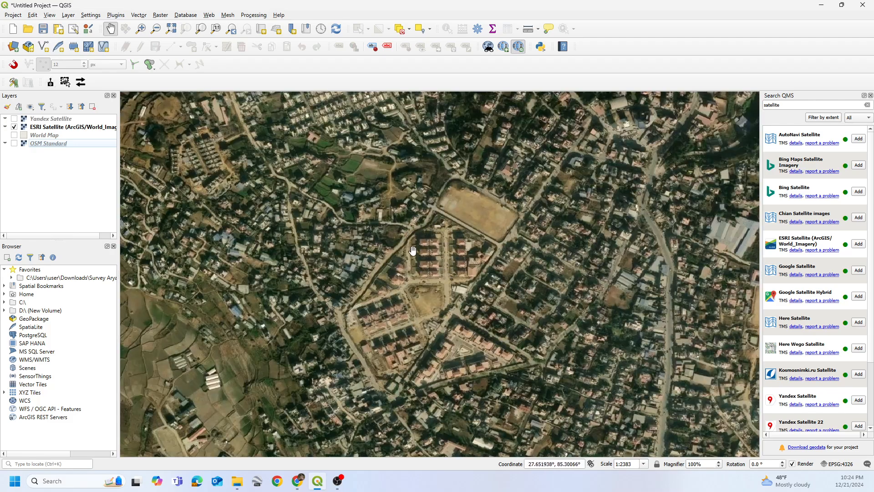
{"action": "left_click", "coordinate": [14, 119]}
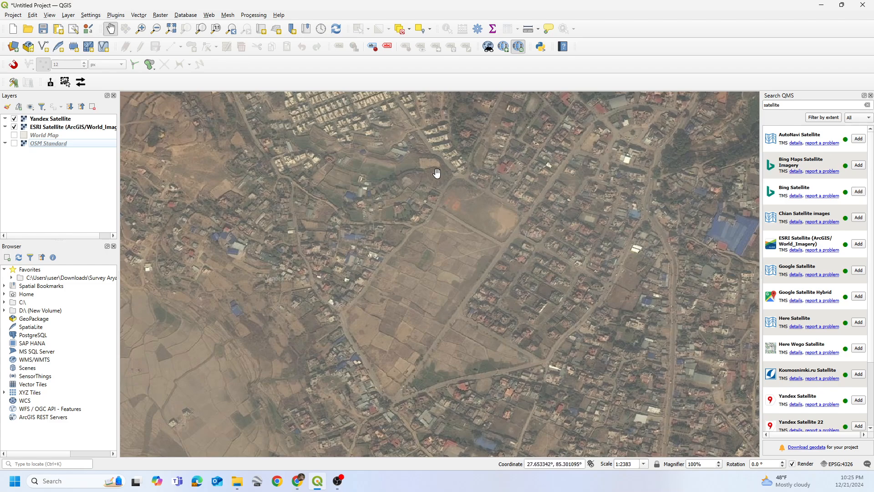
Step: Find the HCMGIS plugin in the plugin repository, install it and close the plugin manager
{"action": "left_click", "coordinate": [122, 17]}
{"action": "left_click", "coordinate": [125, 27]}
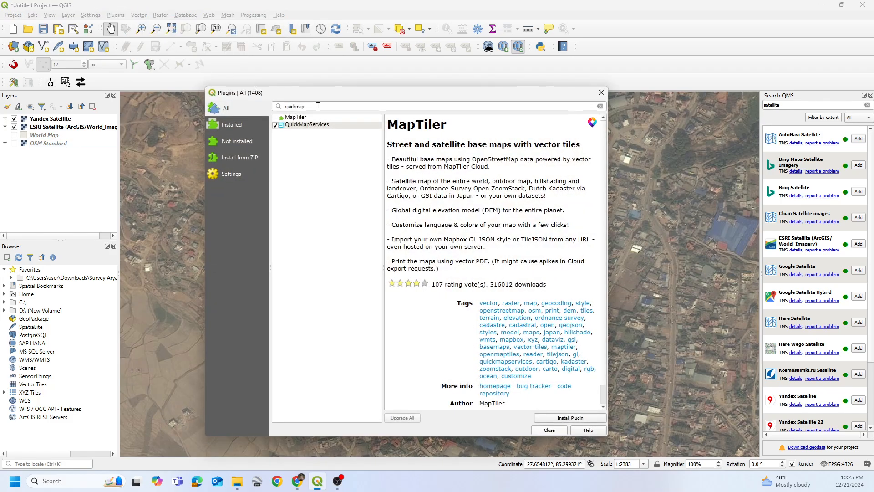
{"action": "left_click_drag", "start_coordinate": [317, 106], "coordinate": [275, 106]}
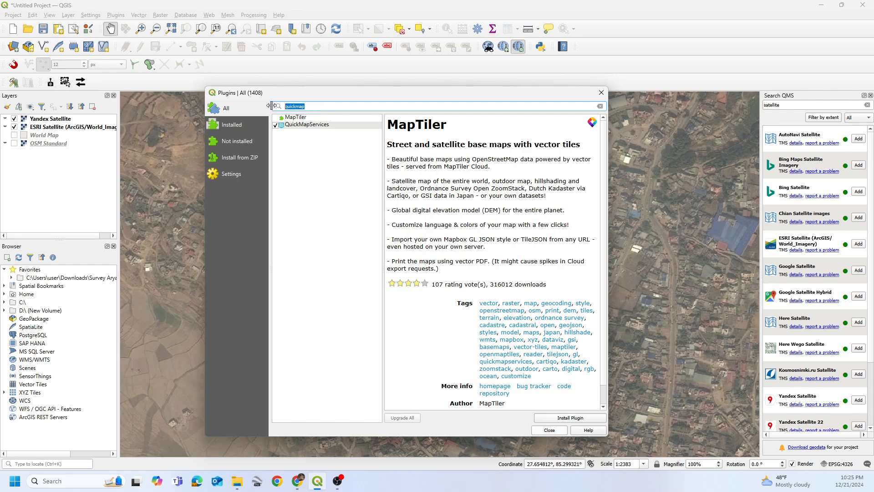
{"action": "type", "text": "HCMGIS"}
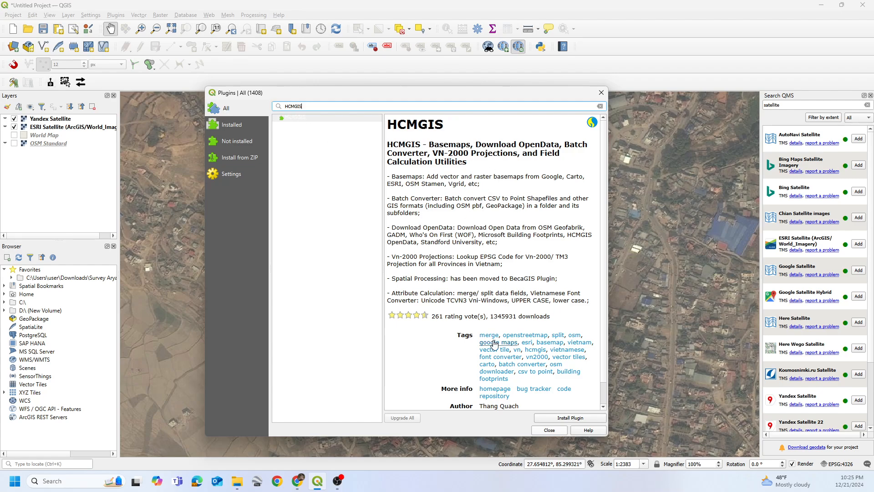
{"action": "left_click", "coordinate": [568, 418]}
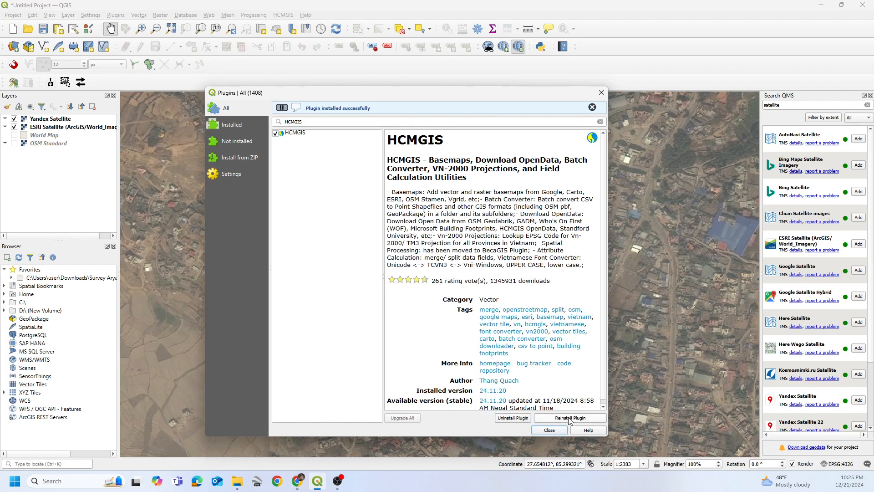
{"action": "left_click", "coordinate": [550, 430]}
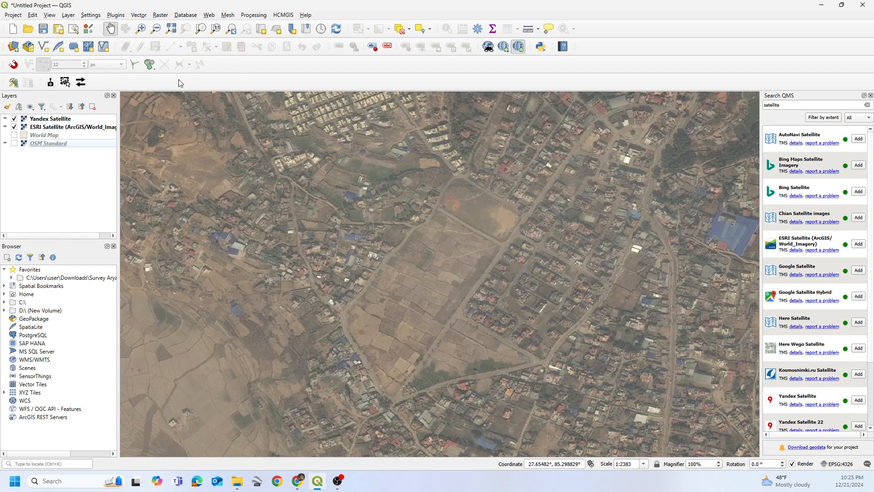
Step: Add the Esri Topographic basemap from HCMGIS and hide the Yandex Satellite and ESRI Satellite layers
{"action": "left_click", "coordinate": [209, 16]}
{"action": "left_click", "coordinate": [511, 51]}
{"action": "left_click", "coordinate": [284, 15]}
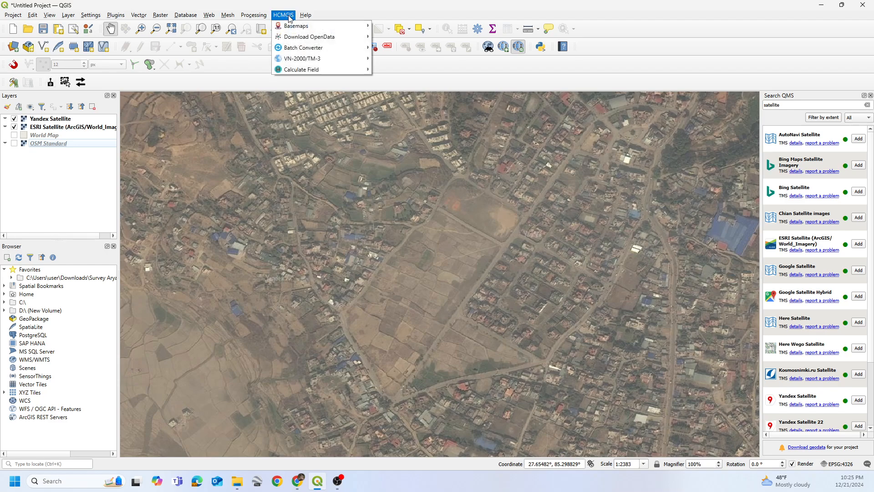
{"action": "mouse_move", "coordinate": [294, 28]}
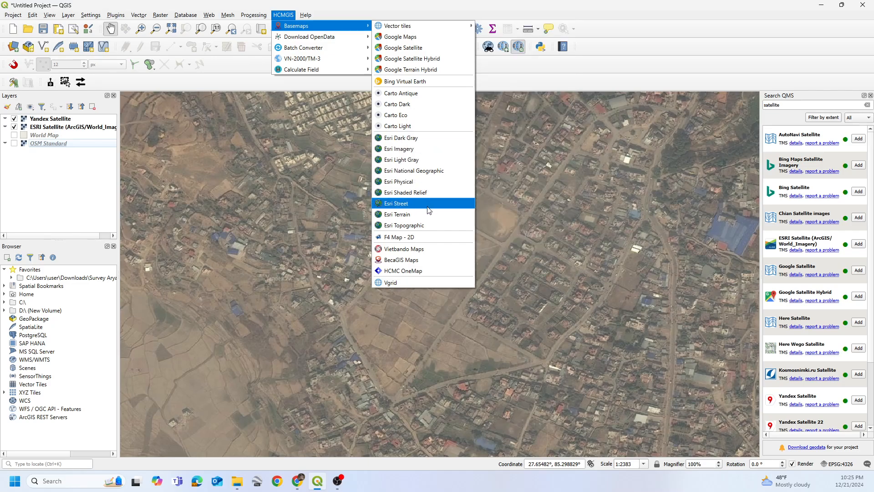
{"action": "left_click", "coordinate": [417, 225]}
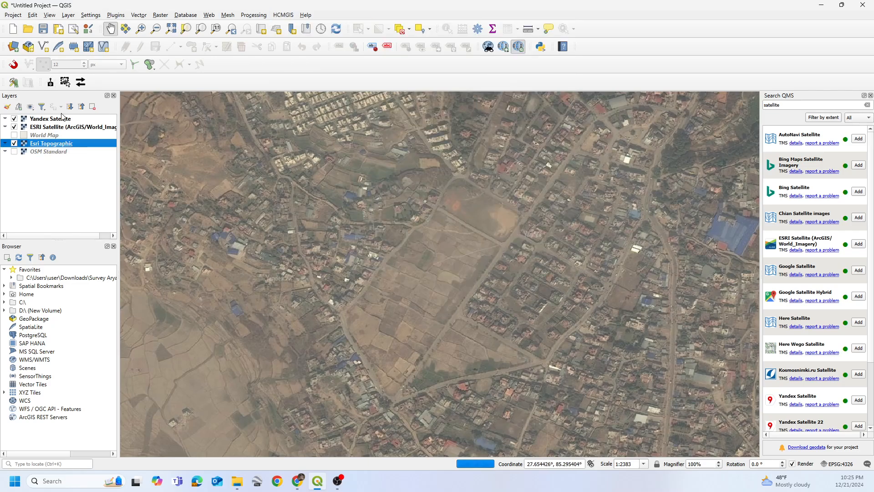
{"action": "left_click", "coordinate": [14, 127]}
{"action": "left_click", "coordinate": [14, 118]}
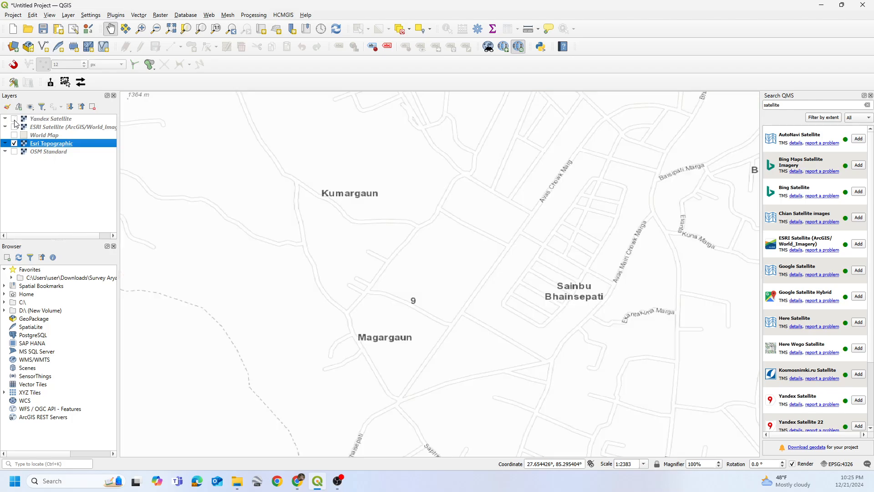
{"action": "scroll", "coordinate": [519, 370], "scroll_direction": "down", "scroll_amount": 1}
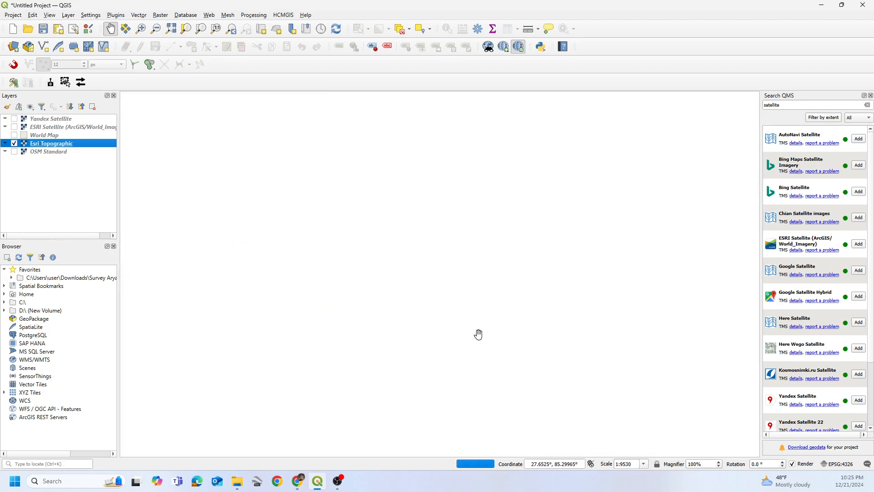
{"action": "scroll", "coordinate": [460, 307], "scroll_direction": "up", "scroll_amount": 2}
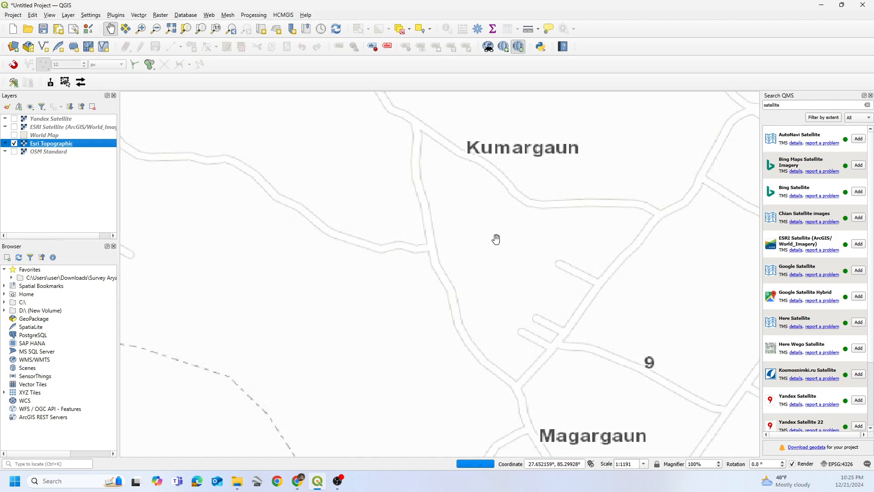
Step: Add the Carto Dark basemap from HCMGIS
{"action": "left_click", "coordinate": [283, 15]}
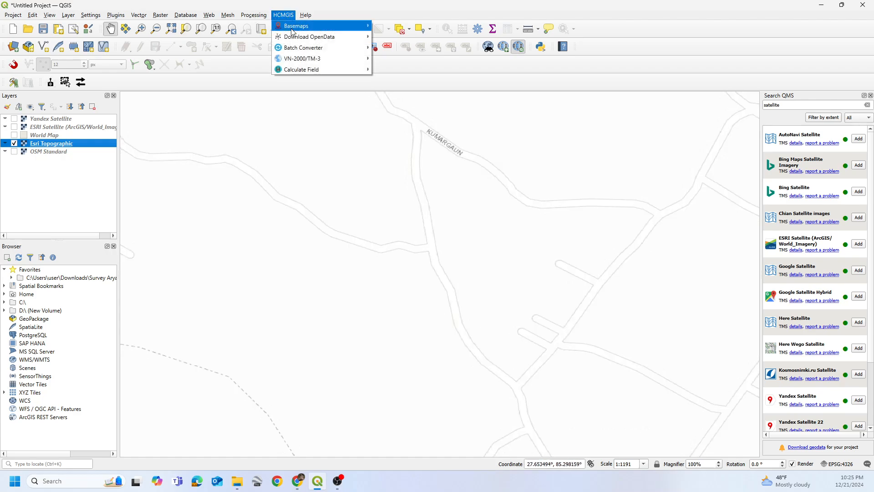
{"action": "mouse_move", "coordinate": [299, 40]}
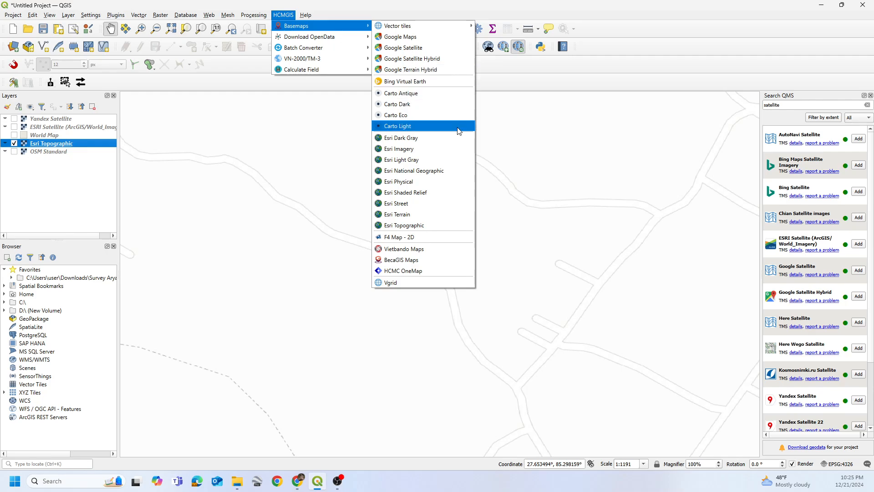
{"action": "left_click", "coordinate": [419, 108]}
Step: Examine the Carto Dark basemap from the local streets out to South Asia, Africa and Europe
{"action": "scroll", "coordinate": [423, 249], "scroll_direction": "up", "scroll_amount": 2}
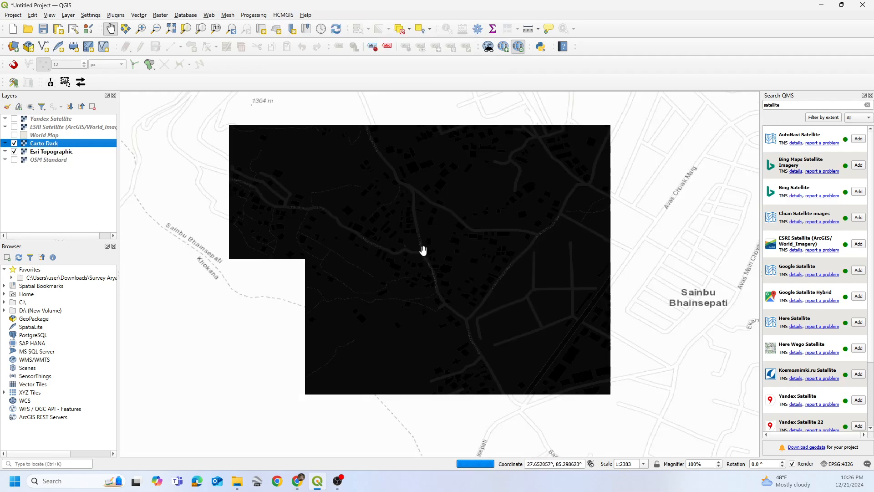
{"action": "scroll", "coordinate": [428, 261], "scroll_direction": "down", "scroll_amount": 10}
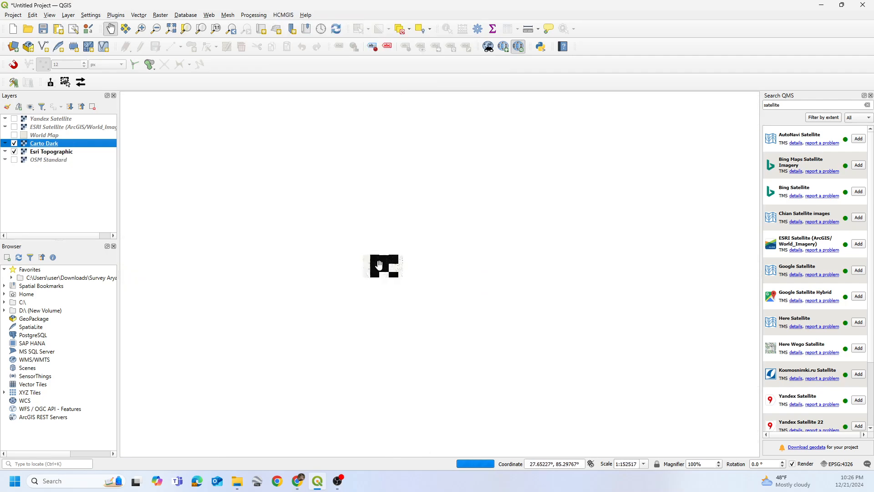
{"action": "scroll", "coordinate": [380, 268], "scroll_direction": "down", "scroll_amount": 5}
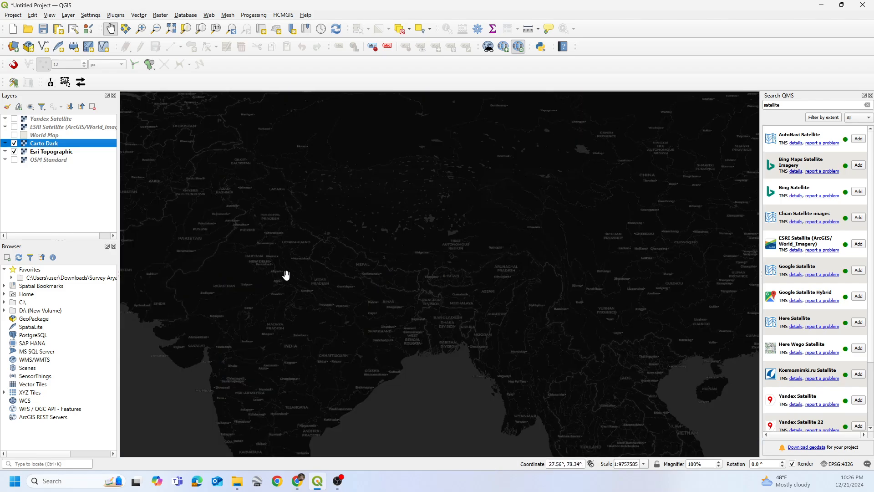
{"action": "left_click_drag", "start_coordinate": [252, 309], "coordinate": [468, 245]}
{"action": "scroll", "coordinate": [467, 245], "scroll_direction": "down", "scroll_amount": 2}
{"action": "left_click_drag", "start_coordinate": [338, 199], "coordinate": [304, 171]}
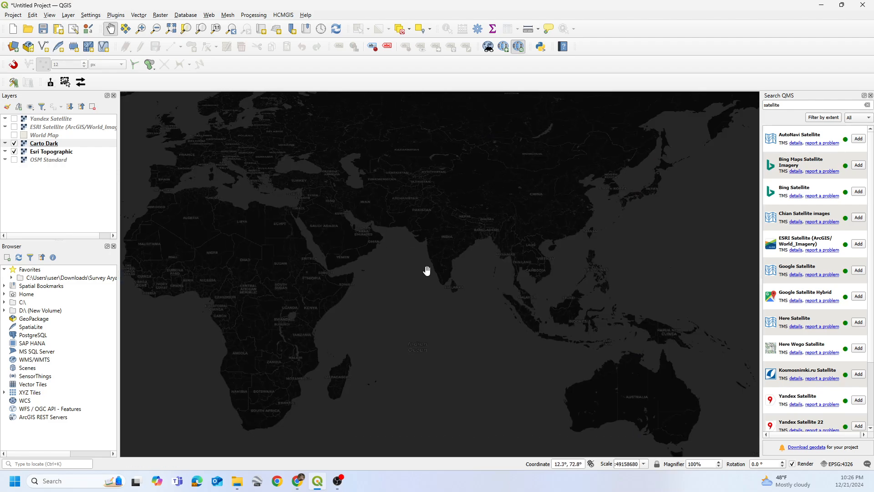
{"action": "left_click", "coordinate": [283, 15]}
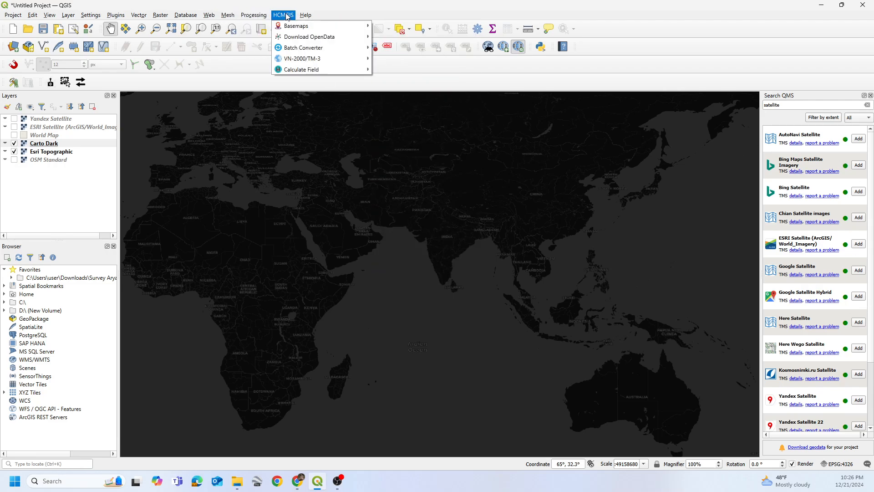
{"action": "left_click_drag", "start_coordinate": [156, 129], "coordinate": [298, 201]}
Step: Make the Yandex Satellite and ESRI Satellite layers visible again
{"action": "left_click", "coordinate": [64, 160]}
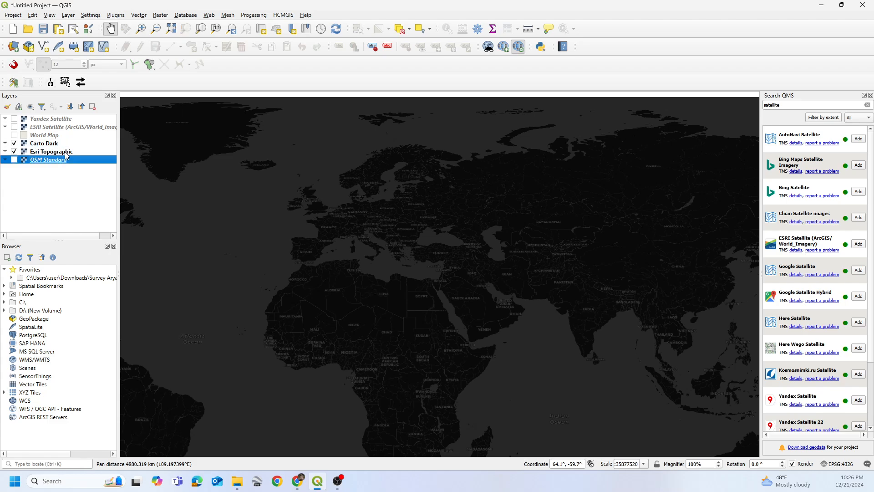
{"action": "left_click", "coordinate": [65, 153]}
{"action": "left_click", "coordinate": [14, 118]}
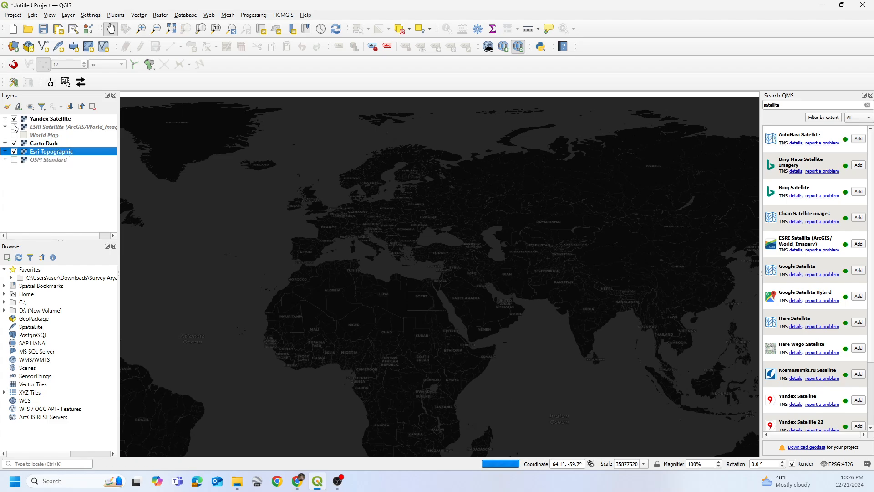
{"action": "left_click", "coordinate": [14, 127]}
Step: Remove all six layers, from Yandex Satellite down to OSM Standard, from the project
{"action": "left_click", "coordinate": [52, 120]}
{"action": "left_click", "coordinate": [53, 127], "text": "ctrl"}
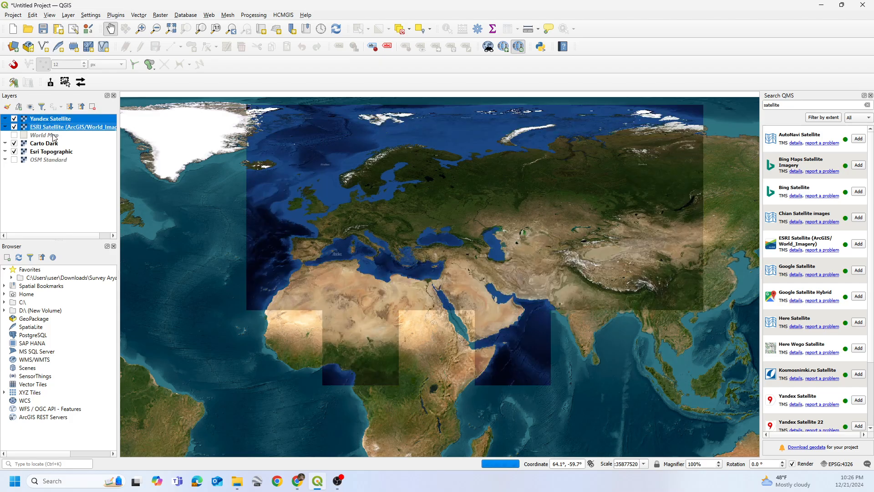
{"action": "left_click", "coordinate": [54, 135], "text": "ctrl"}
{"action": "left_click", "coordinate": [54, 144], "text": "ctrl"}
{"action": "left_click", "coordinate": [55, 151], "text": "ctrl"}
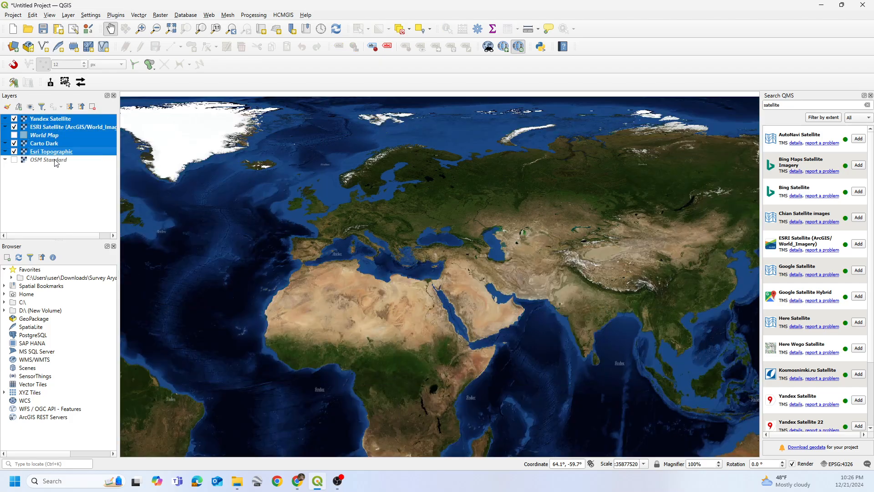
{"action": "left_click", "coordinate": [55, 161], "text": "ctrl"}
{"action": "right_click", "coordinate": [54, 159]}
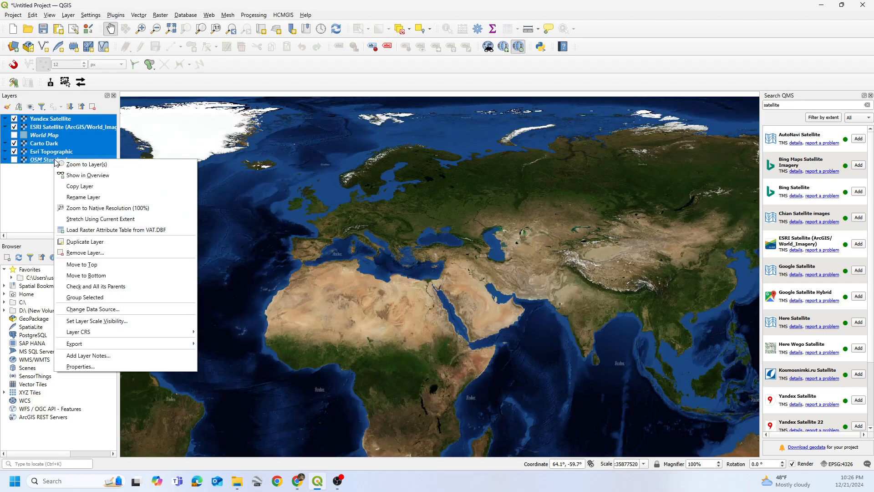
{"action": "left_click", "coordinate": [99, 253]}
{"action": "left_click", "coordinate": [419, 248]}
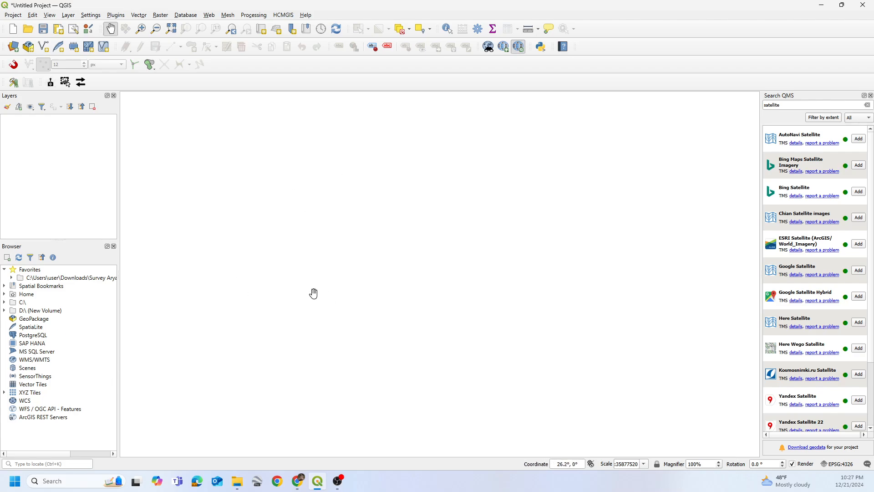
Step: Start creating a new WMS/WMTS connection
{"action": "left_click", "coordinate": [36, 362]}
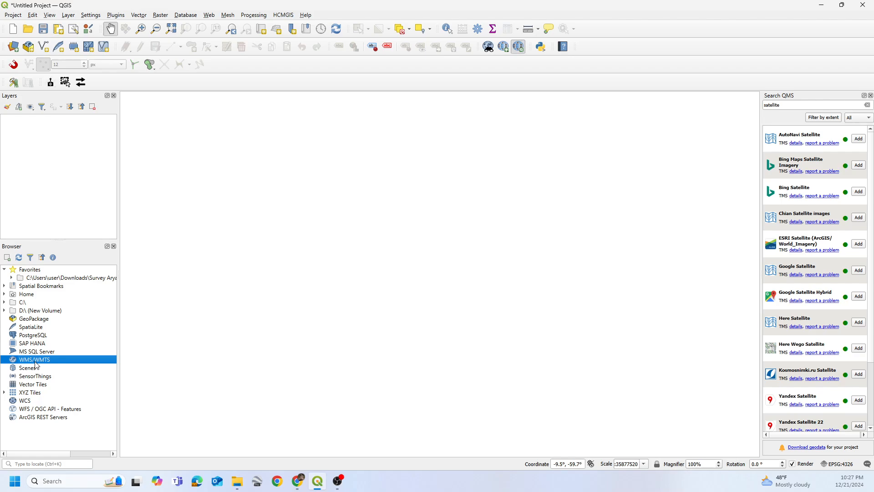
{"action": "right_click", "coordinate": [36, 363]}
{"action": "left_click", "coordinate": [52, 367]}
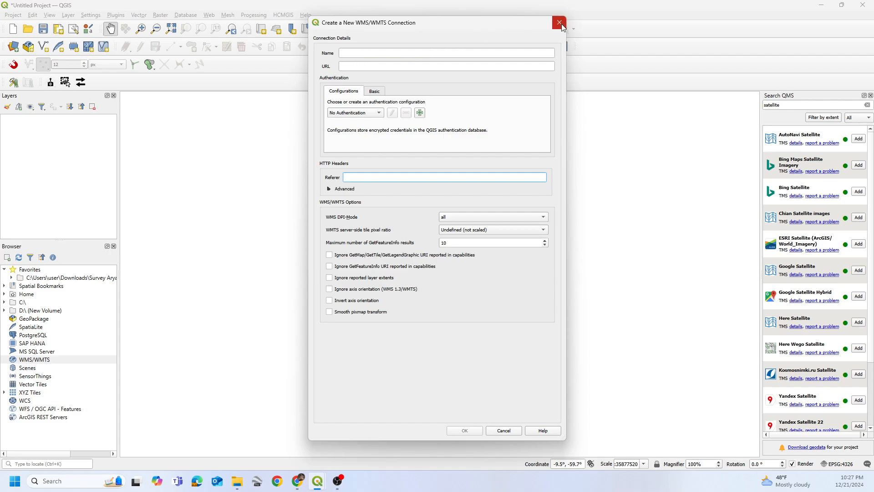
Step: Switch to the incognito Chrome window and search the web for "WMS OSM"
{"action": "mouse_move", "coordinate": [298, 481]}
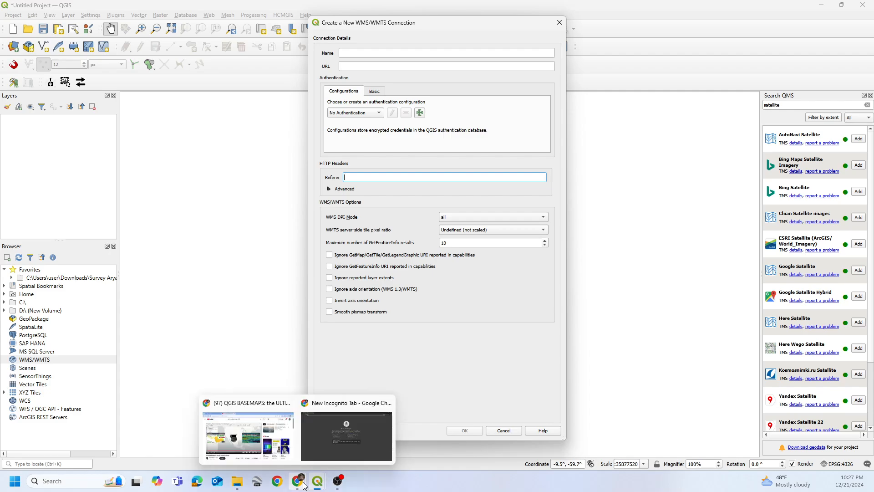
{"action": "left_click", "coordinate": [333, 450]}
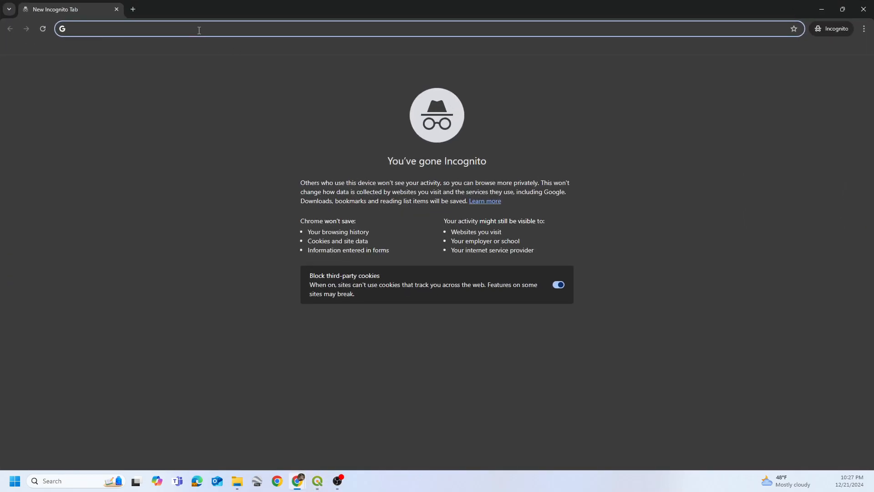
{"action": "type", "text": "WMS"}
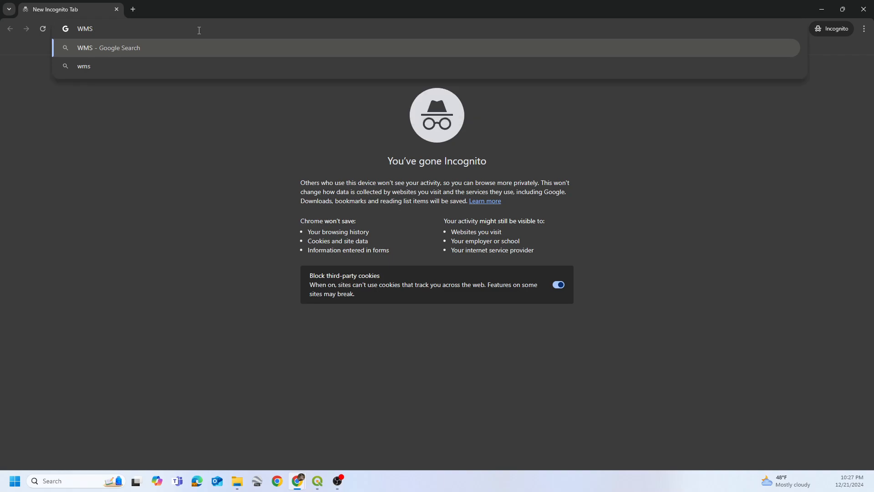
{"action": "type", "text": " OSM"}
{"action": "key", "text": "Return"}
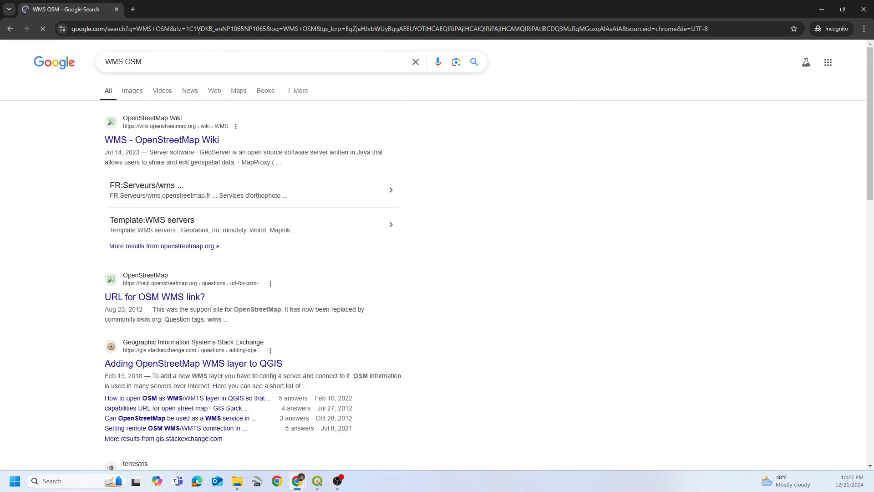
Step: Through the OpenStreetMap Wiki's WMS page, reach the terrestris OpenStreetMap WMS service and copy its Color base URL
{"action": "left_click", "coordinate": [166, 141]}
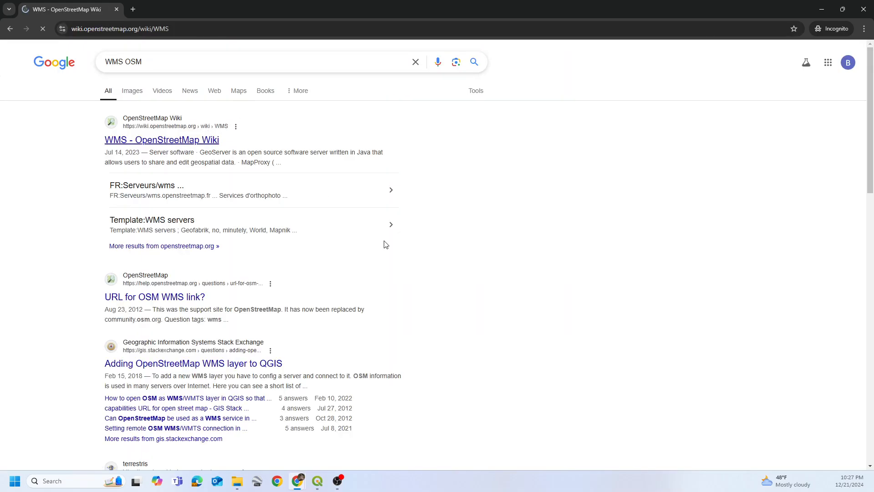
{"action": "scroll", "coordinate": [303, 298], "scroll_direction": "down", "scroll_amount": 15}
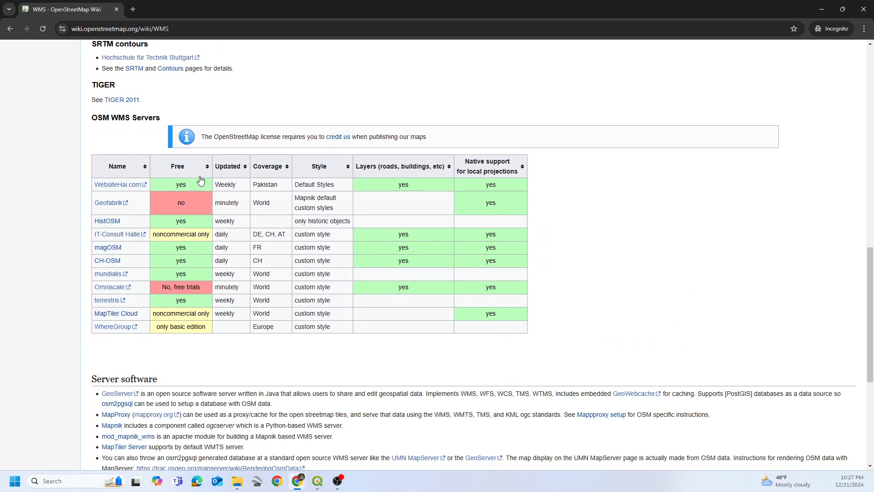
{"action": "left_click", "coordinate": [109, 301]}
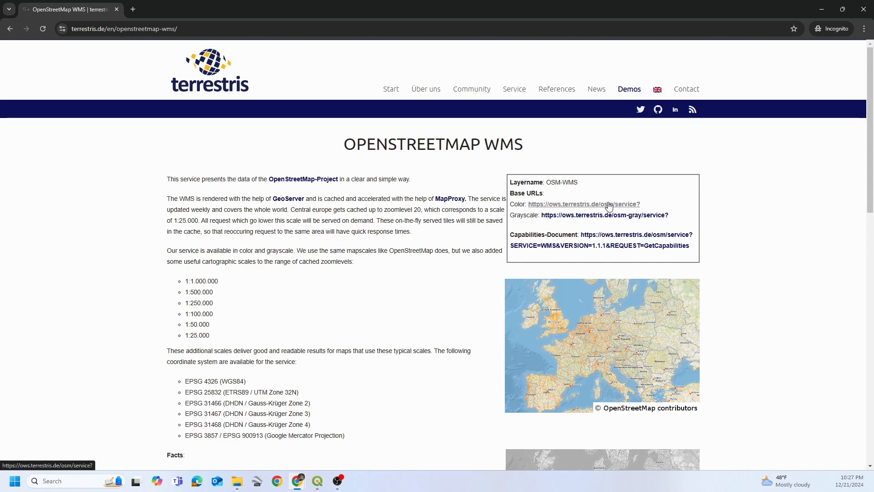
{"action": "left_click_drag", "start_coordinate": [642, 205], "coordinate": [529, 205]}
{"action": "key", "text": "ctrl+c"}
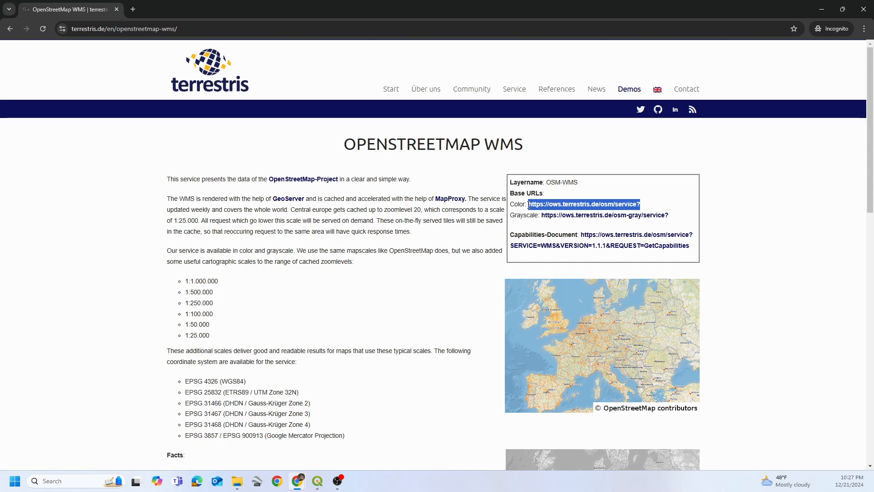
{"action": "mouse_move", "coordinate": [317, 485]}
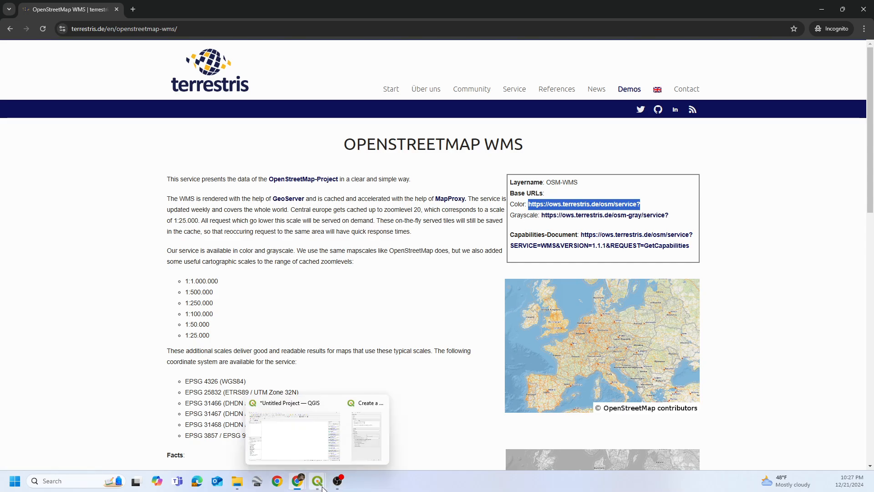
{"action": "left_click", "coordinate": [324, 435]}
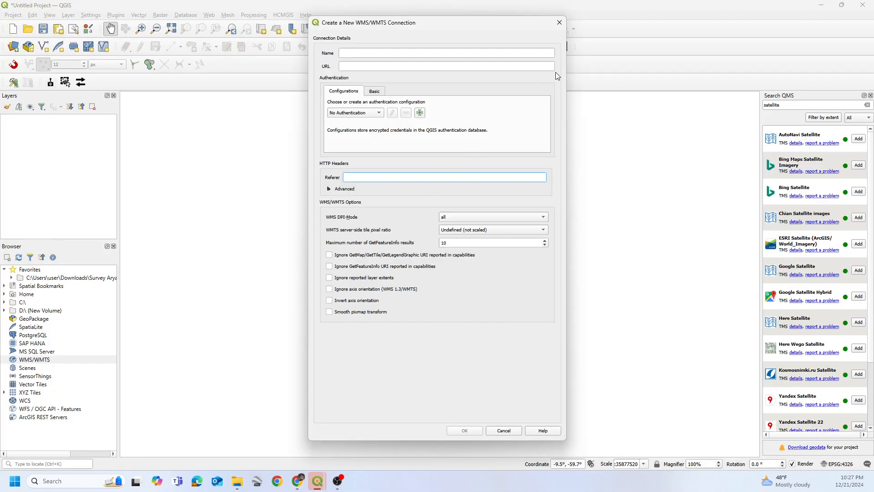
{"action": "left_click", "coordinate": [383, 67]}
{"action": "key", "text": "ctrl+v"}
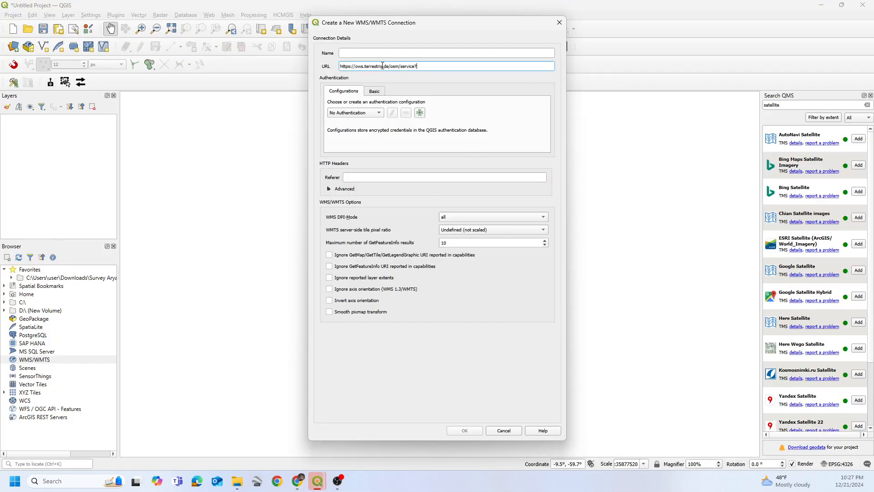
{"action": "left_click", "coordinate": [381, 56]}
{"action": "type", "text": "OSM W"}
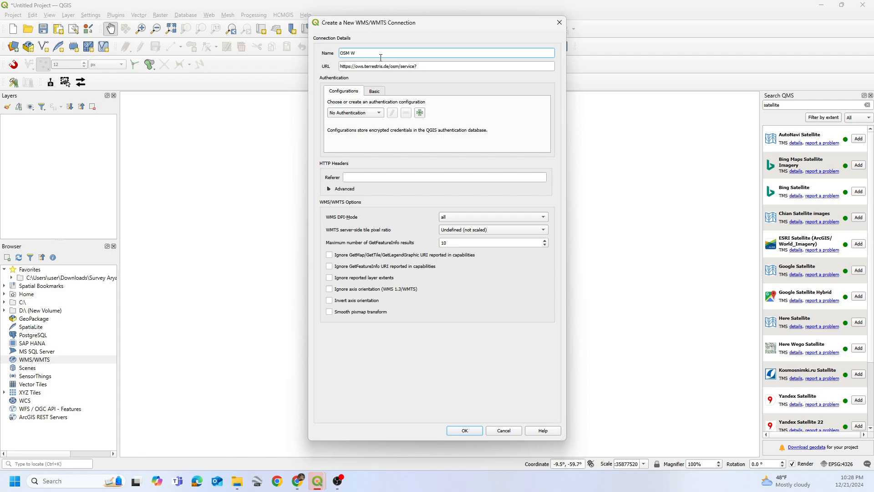
{"action": "key", "text": "BackSpace"}
{"action": "type", "text": "Terrestris"}
{"action": "left_click", "coordinate": [465, 430]}
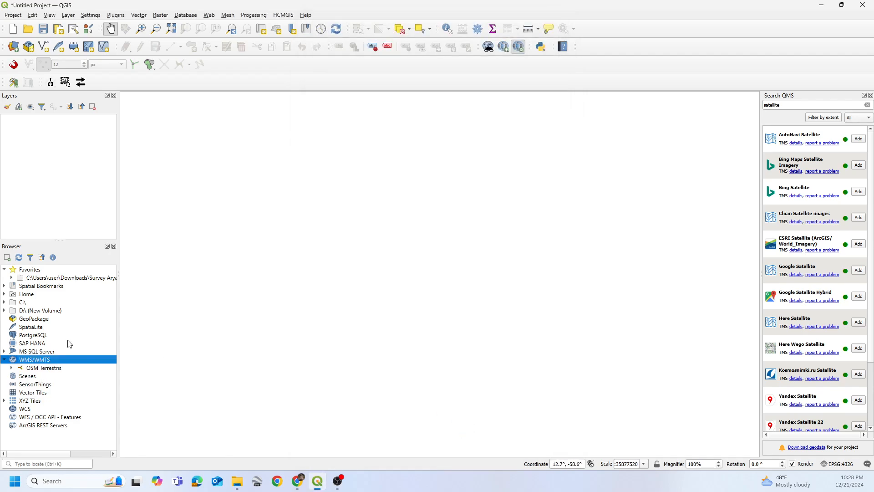
Step: Add the SRTM30 Hillshade layer from the OSM Terrestris connection's OpenStreetMap WMS group to the map
{"action": "left_click", "coordinate": [12, 368]}
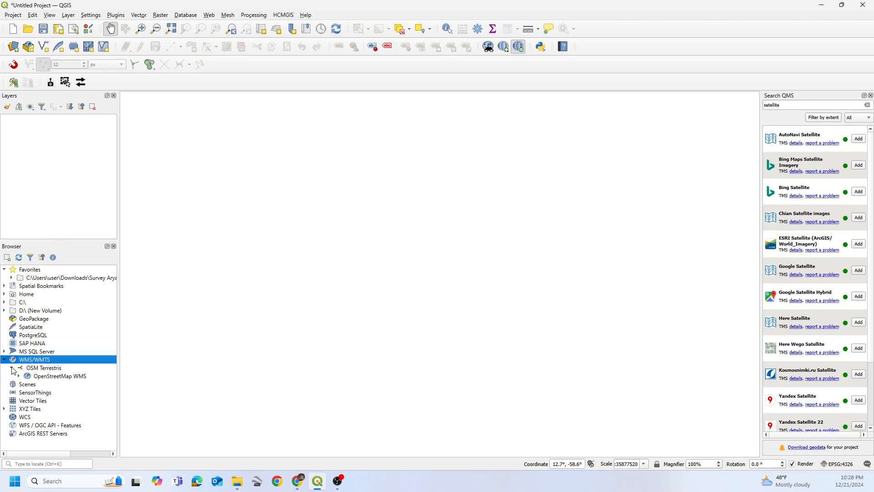
{"action": "left_click", "coordinate": [18, 376]}
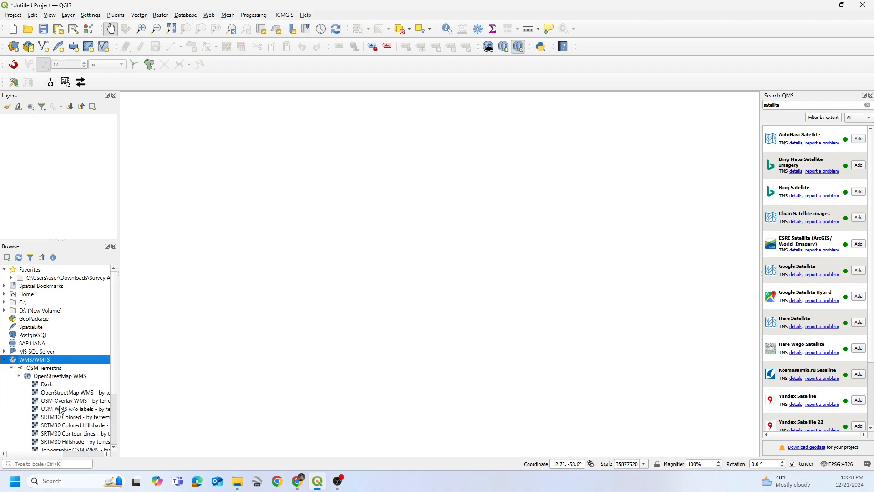
{"action": "left_click_drag", "start_coordinate": [59, 443], "coordinate": [324, 358]}
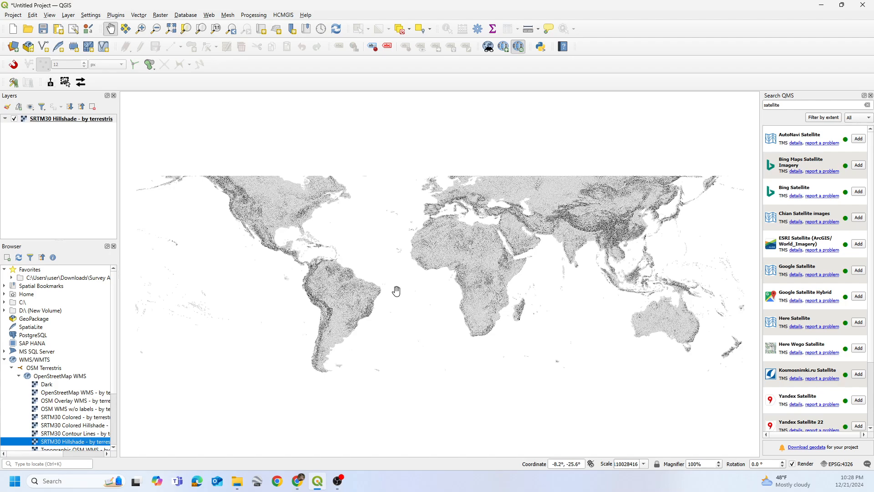
Step: Examine the SRTM30 Hillshade relief over South Asia and the Himalayas, and review the other terrestris layers on offer
{"action": "scroll", "coordinate": [425, 260], "scroll_direction": "up", "scroll_amount": 2}
{"action": "scroll", "coordinate": [427, 260], "scroll_direction": "up", "scroll_amount": 2}
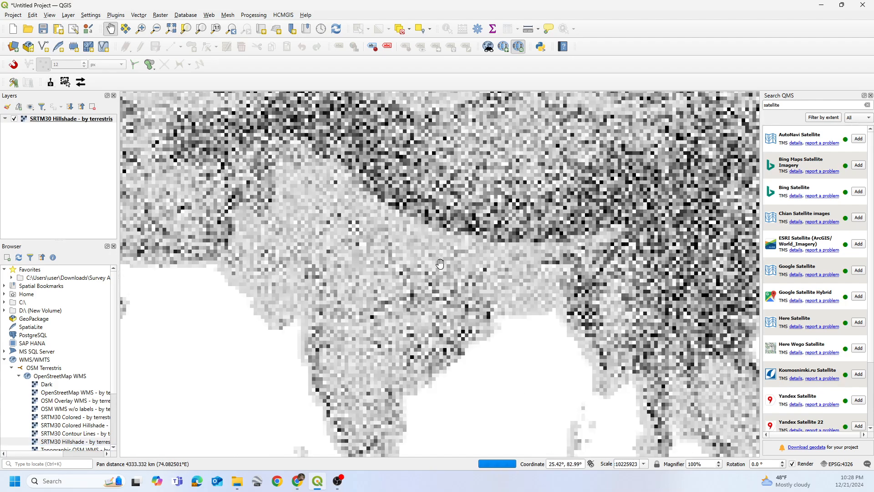
{"action": "scroll", "coordinate": [423, 238], "scroll_direction": "up", "scroll_amount": 1}
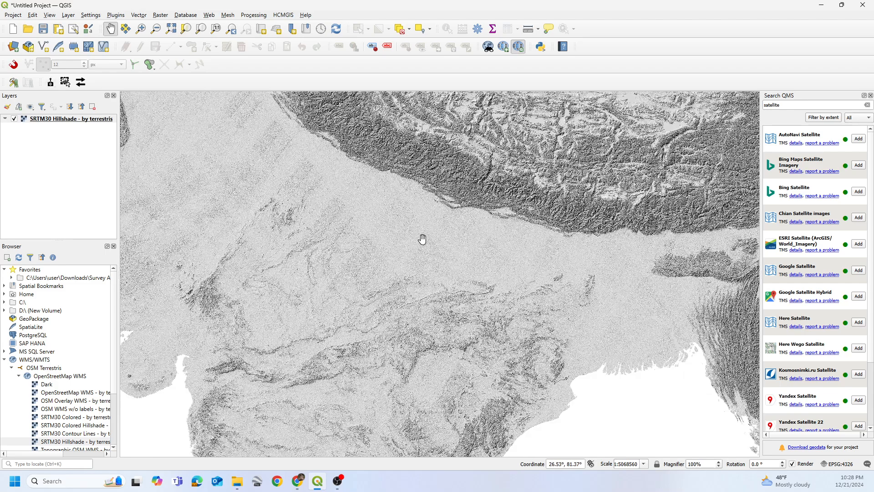
{"action": "left_click_drag", "start_coordinate": [422, 238], "coordinate": [435, 257]}
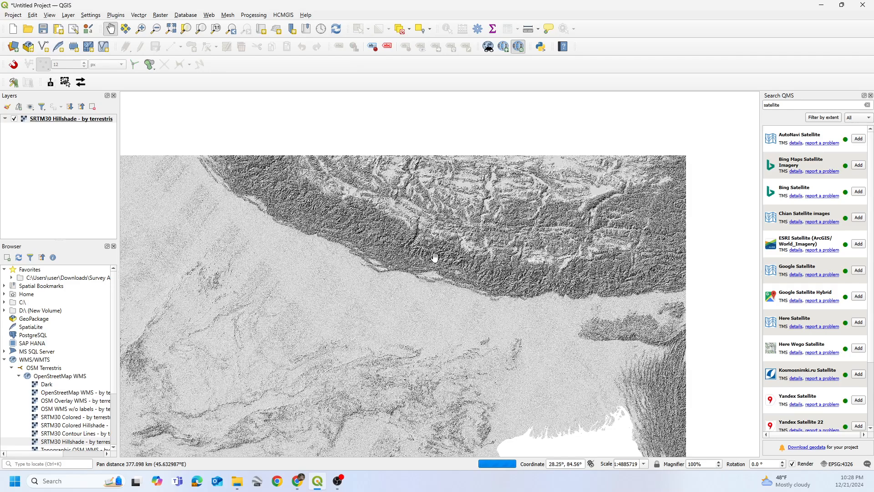
{"action": "scroll", "coordinate": [436, 268], "scroll_direction": "up", "scroll_amount": 2}
{"action": "left_click_drag", "start_coordinate": [494, 307], "coordinate": [382, 299]}
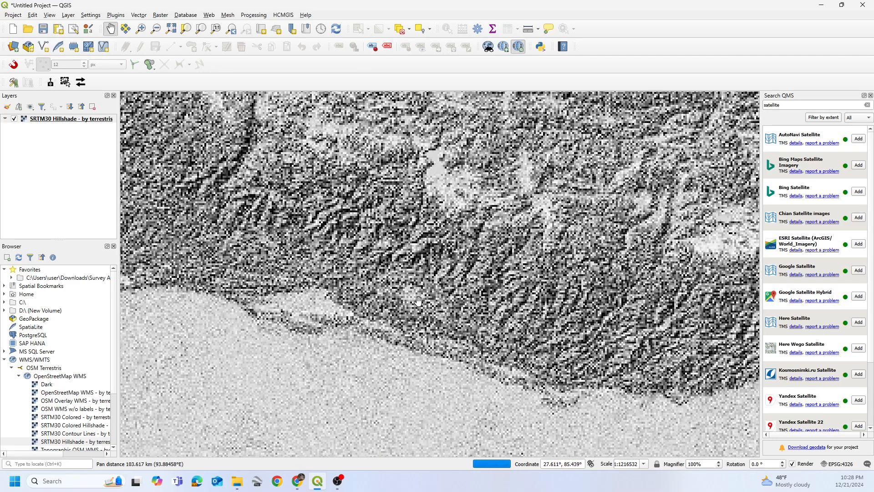
{"action": "scroll", "coordinate": [418, 301], "scroll_direction": "up", "scroll_amount": 1}
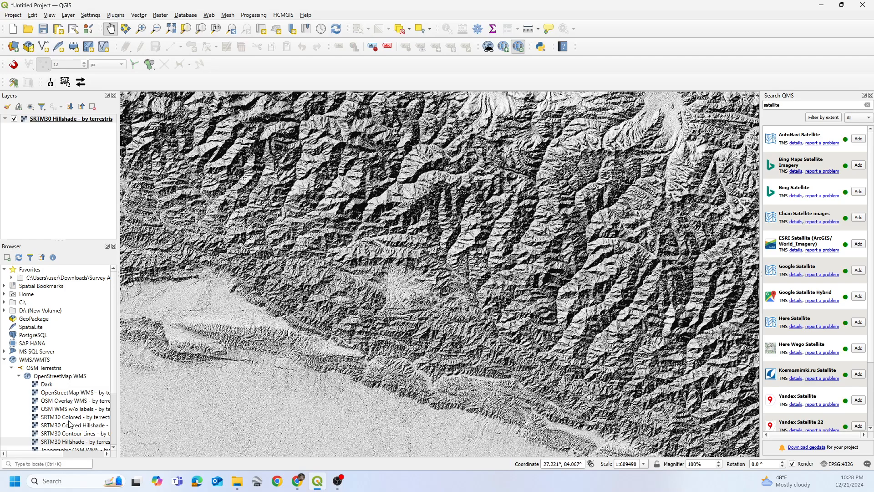
{"action": "scroll", "coordinate": [69, 404], "scroll_direction": "down", "scroll_amount": 2}
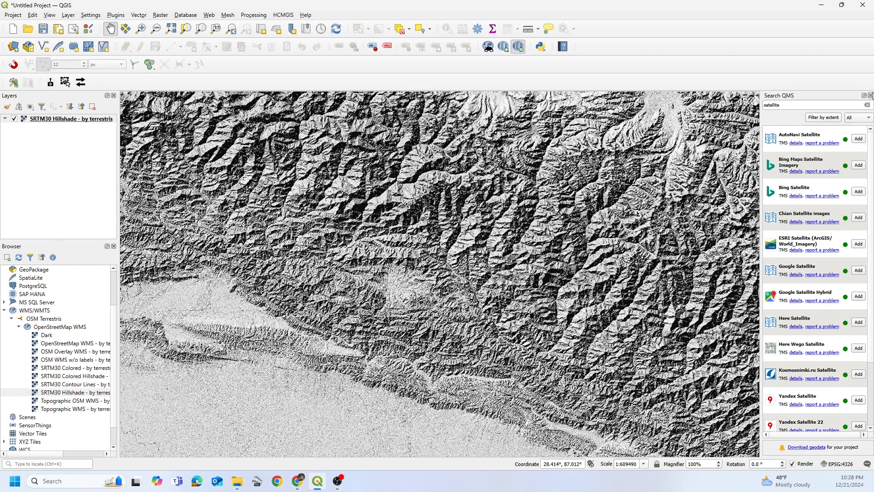
Step: Close the QMS search and start a new project, discarding the current one
{"action": "left_click", "coordinate": [870, 95]}
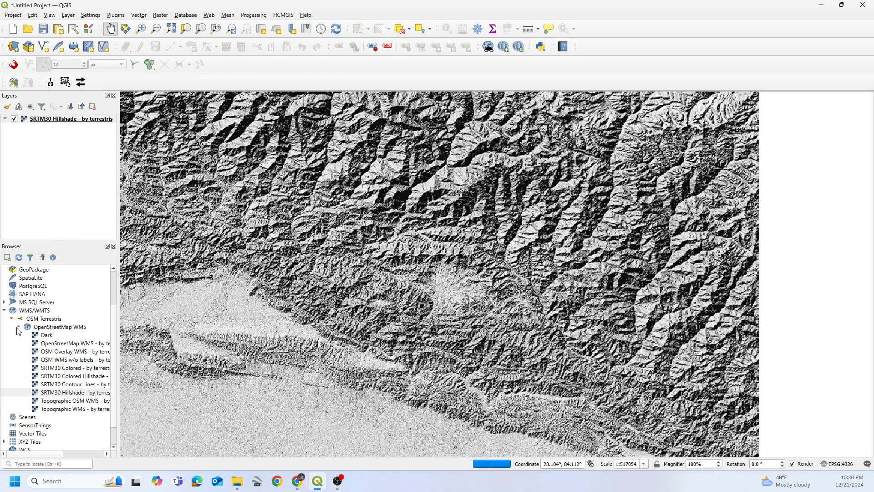
{"action": "left_click", "coordinate": [18, 327]}
{"action": "left_click", "coordinate": [12, 367]}
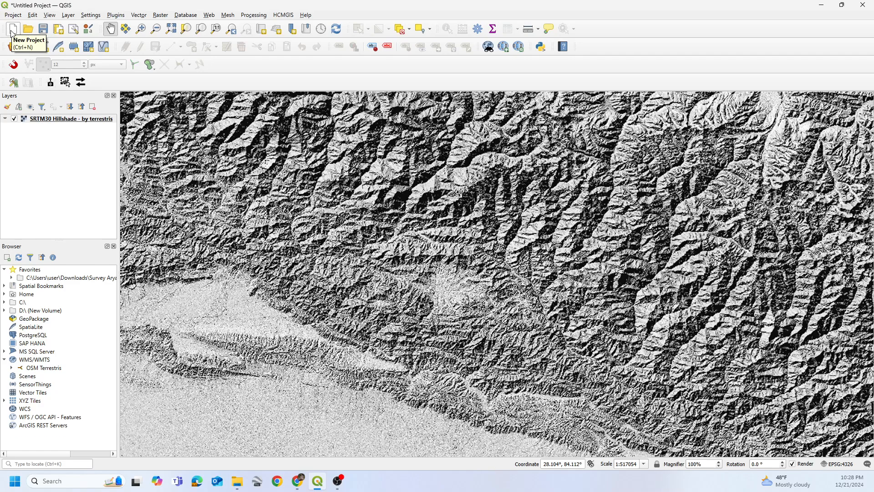
{"action": "left_click", "coordinate": [12, 30]}
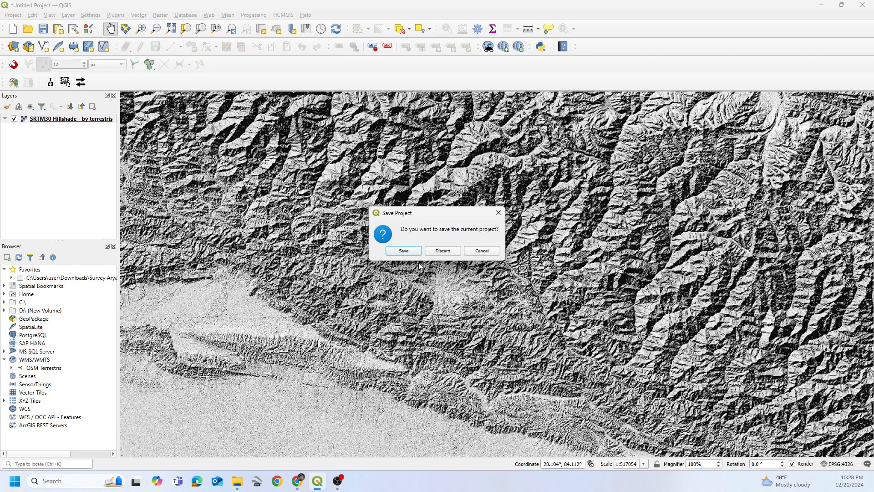
{"action": "left_click", "coordinate": [442, 251]}
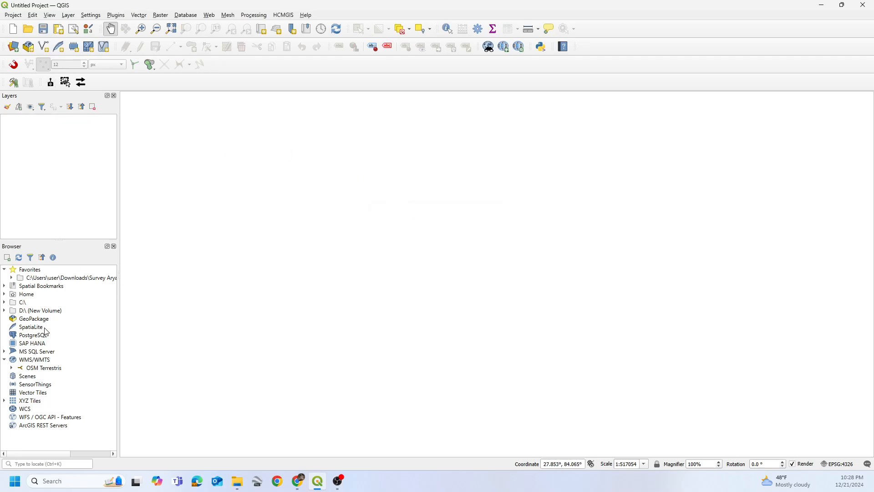
Step: Add the OpenStreetMap WMS layer from the OSM Terrestris connection and inspect it around India
{"action": "double_click", "coordinate": [20, 369]}
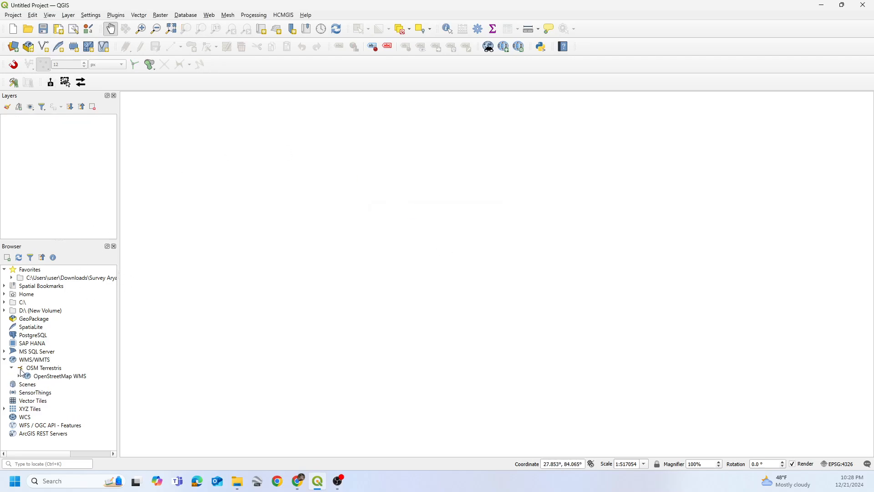
{"action": "left_click", "coordinate": [19, 376]}
{"action": "left_click", "coordinate": [68, 394]}
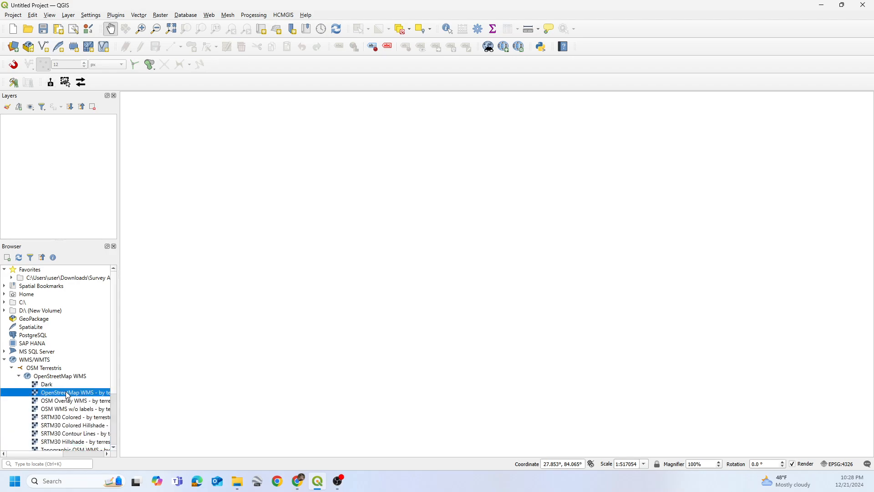
{"action": "left_click_drag", "start_coordinate": [54, 392], "coordinate": [324, 318]}
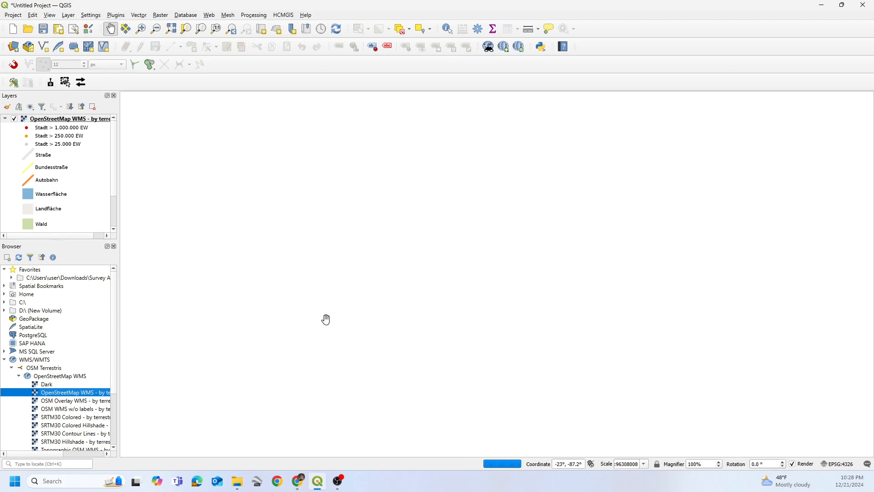
{"action": "scroll", "coordinate": [51, 423], "scroll_direction": "down", "scroll_amount": 1}
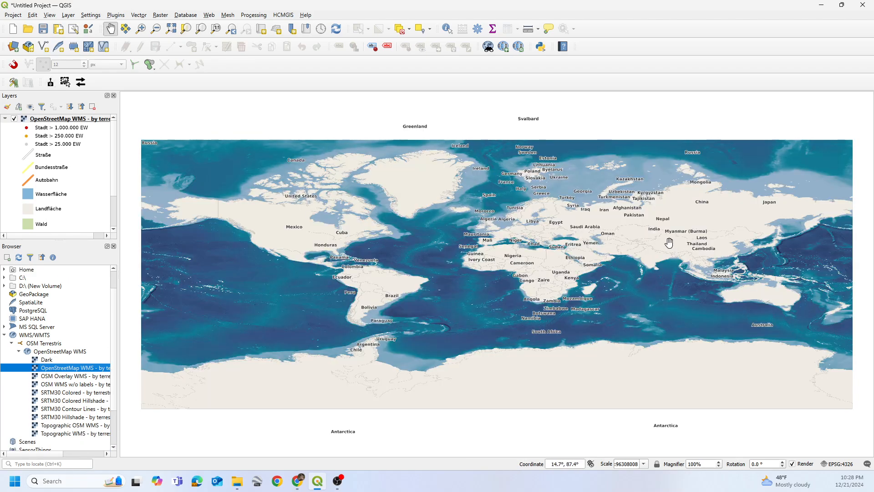
{"action": "scroll", "coordinate": [669, 244], "scroll_direction": "up", "scroll_amount": 2}
{"action": "left_click_drag", "start_coordinate": [592, 300], "coordinate": [433, 247]}
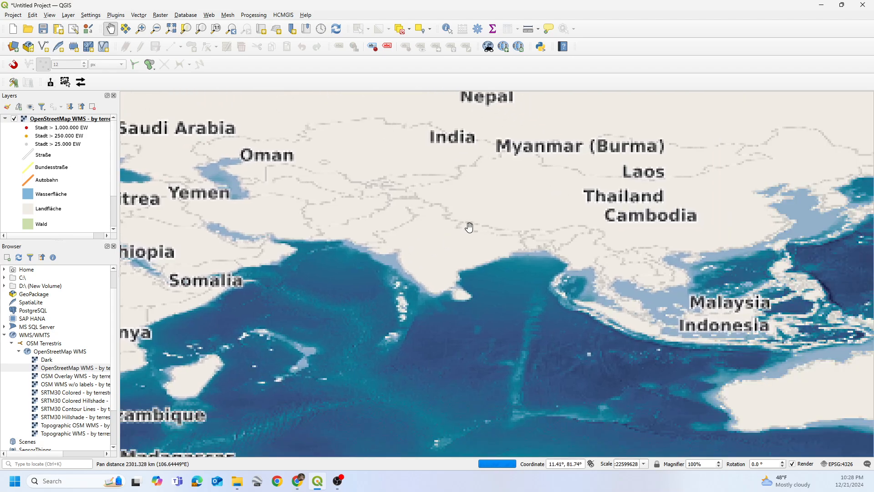
{"action": "scroll", "coordinate": [469, 223], "scroll_direction": "up", "scroll_amount": 2}
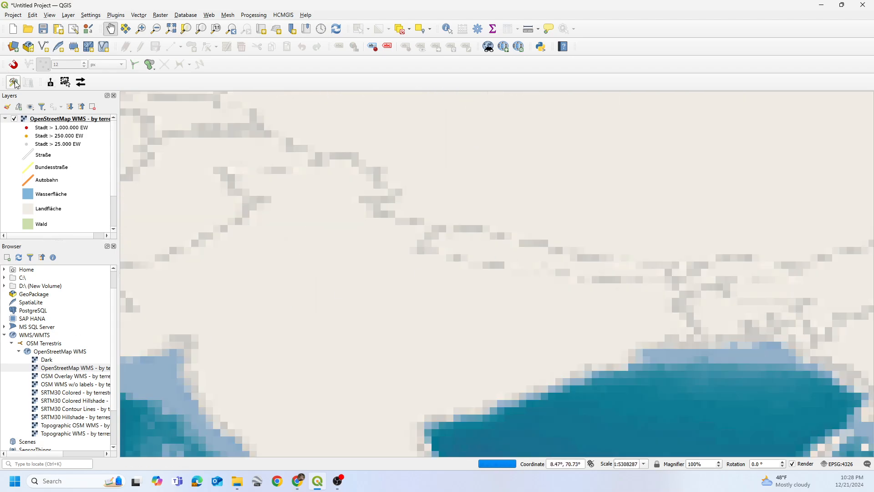
Step: Remove the OpenStreetMap WMS layer from the project and collapse its layer group in the OSM Terrestris connection
{"action": "right_click", "coordinate": [28, 120]}
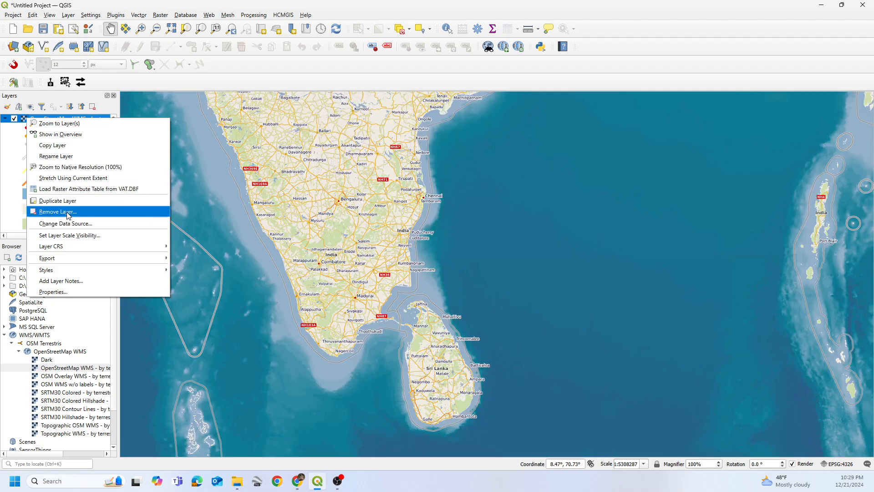
{"action": "left_click", "coordinate": [58, 211]}
{"action": "left_click", "coordinate": [421, 251]}
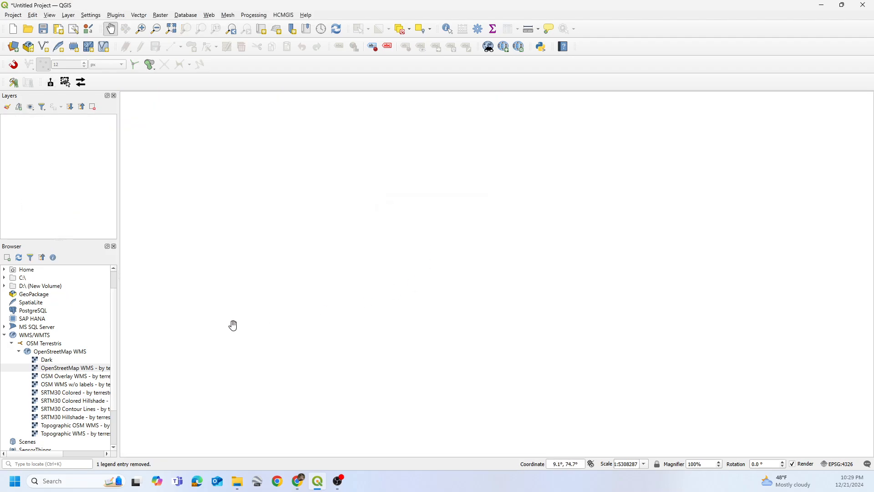
{"action": "left_click", "coordinate": [19, 352]}
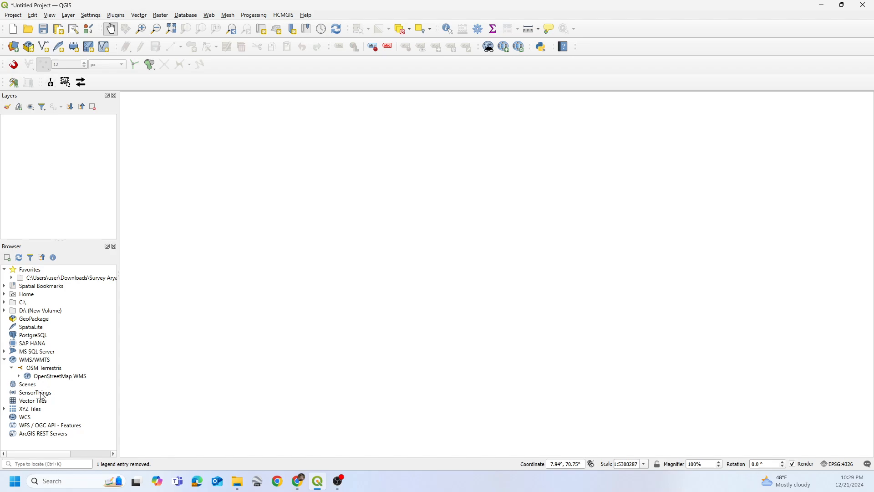
Step: Add the Mapzen Global Terrain layer from the XYZ Tiles connections to the empty map
{"action": "left_click", "coordinate": [35, 413]}
{"action": "left_click", "coordinate": [4, 409]}
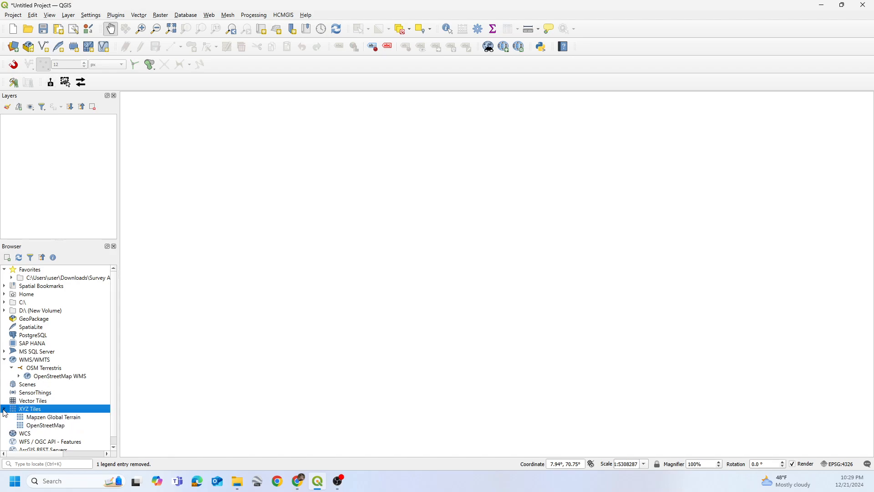
{"action": "left_click", "coordinate": [45, 420]}
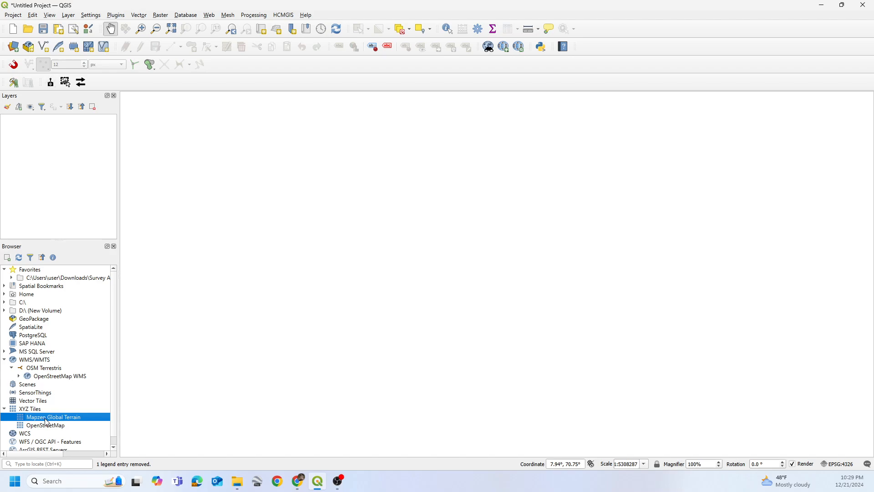
{"action": "left_click_drag", "start_coordinate": [47, 422], "coordinate": [308, 341]}
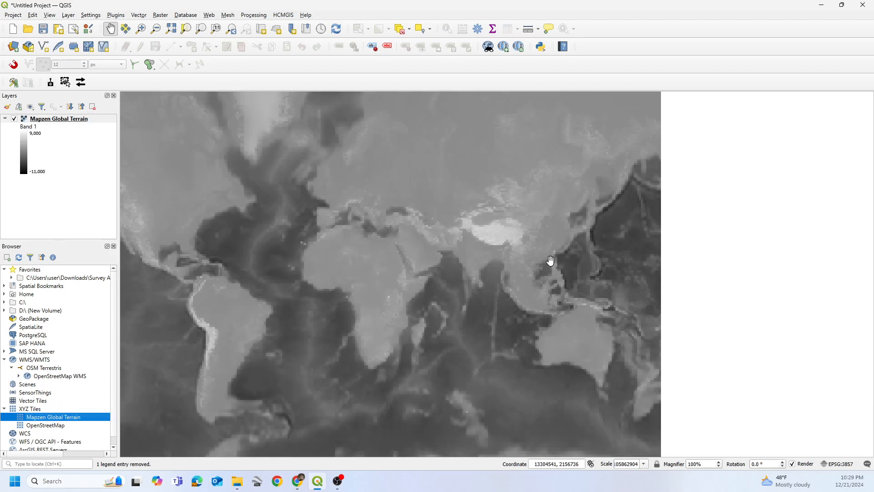
Step: Examine the Mapzen Global Terrain elevation shading over South Asia and along the Himalayas at several scales
{"action": "scroll", "coordinate": [458, 234], "scroll_direction": "up", "scroll_amount": 2}
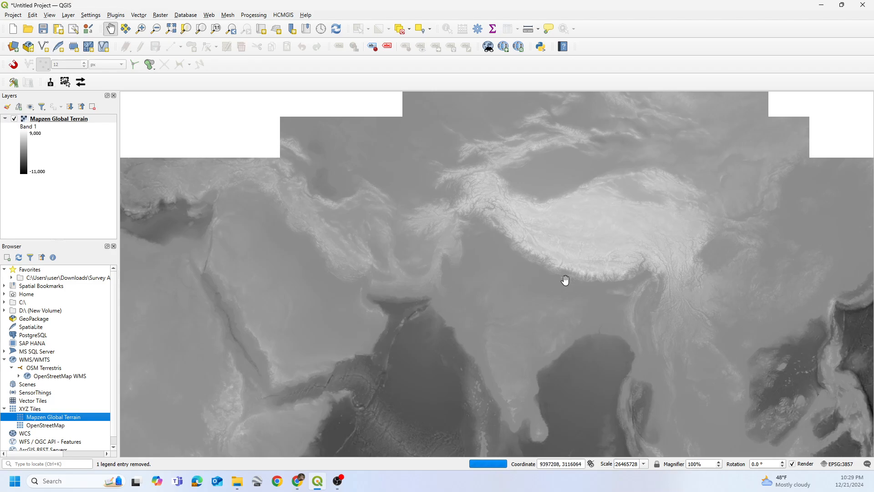
{"action": "scroll", "coordinate": [565, 280], "scroll_direction": "up", "scroll_amount": 3}
{"action": "left_click_drag", "start_coordinate": [546, 184], "coordinate": [448, 296]}
{"action": "scroll", "coordinate": [560, 313], "scroll_direction": "up", "scroll_amount": 3}
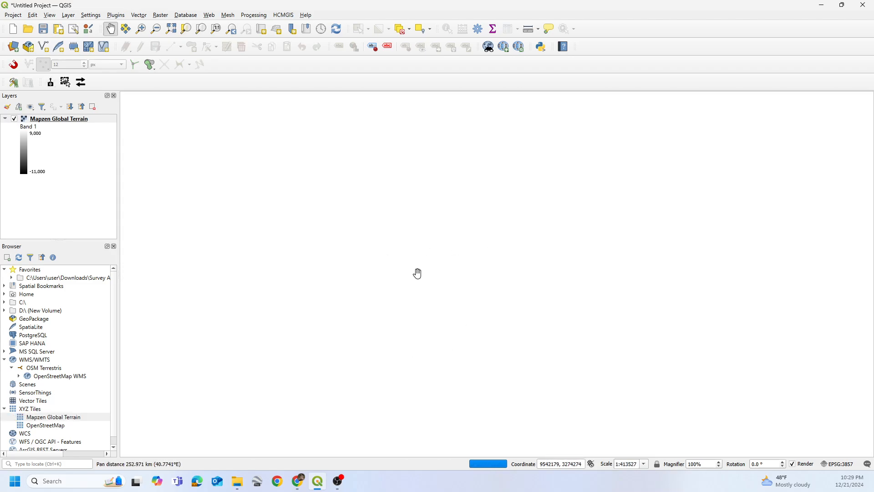
{"action": "scroll", "coordinate": [402, 285], "scroll_direction": "down", "scroll_amount": 1}
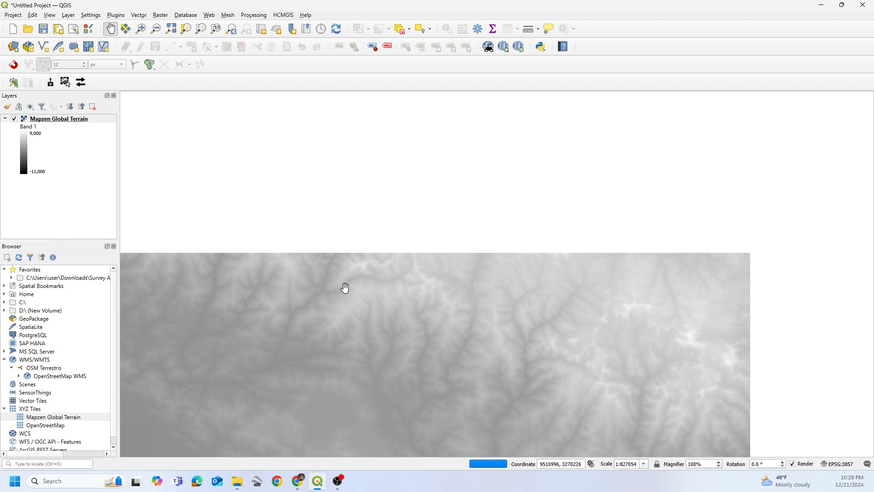
{"action": "scroll", "coordinate": [346, 289], "scroll_direction": "up", "scroll_amount": 2}
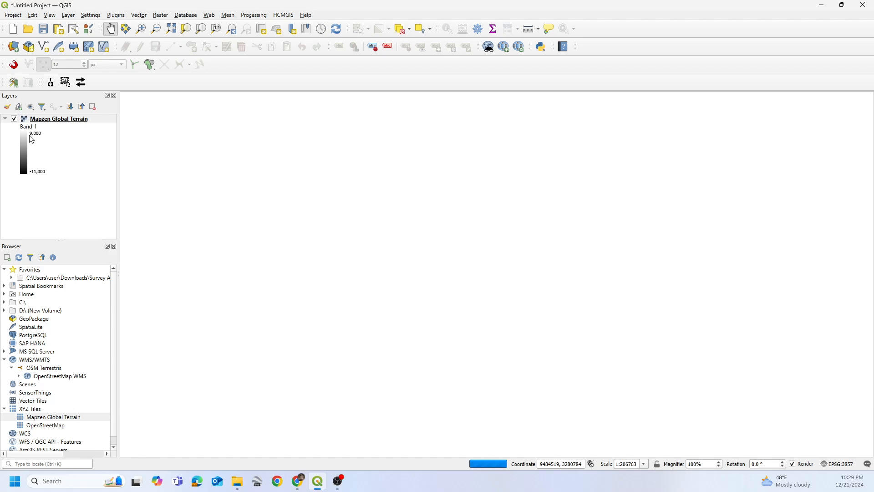
{"action": "scroll", "coordinate": [439, 337], "scroll_direction": "down", "scroll_amount": 2}
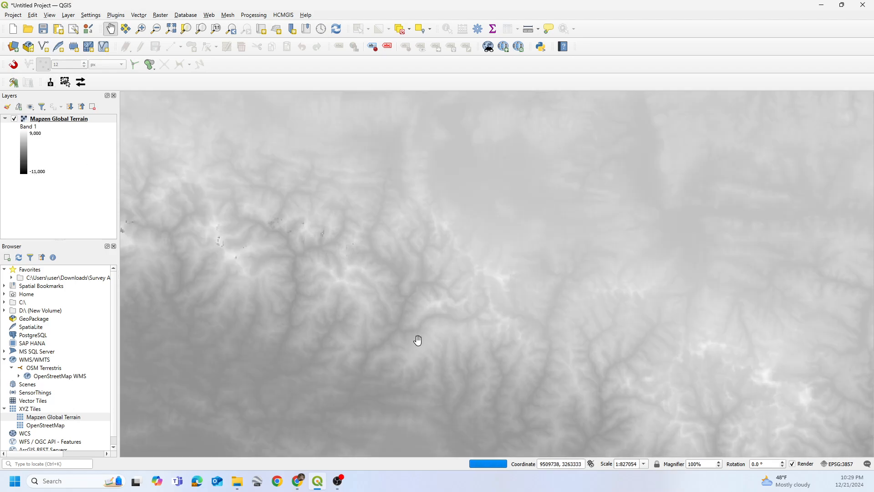
{"action": "left_click_drag", "start_coordinate": [357, 336], "coordinate": [363, 321]}
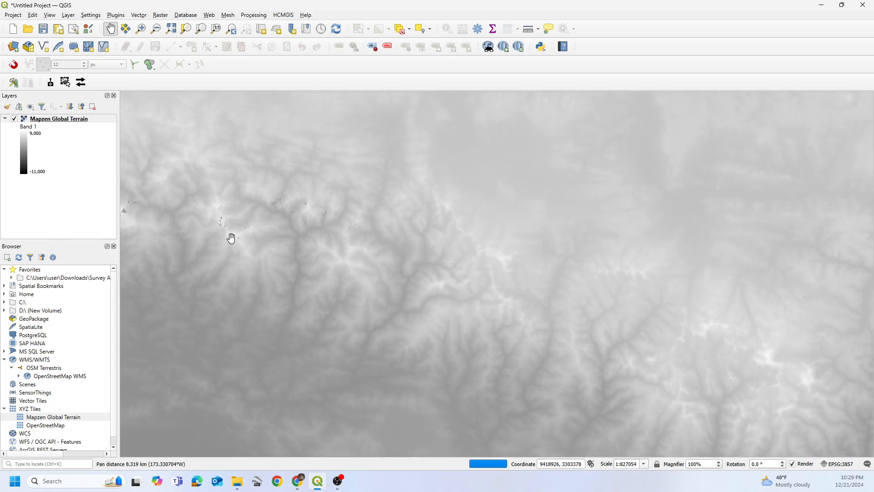
{"action": "scroll", "coordinate": [523, 364], "scroll_direction": "down", "scroll_amount": 2}
{"action": "scroll", "coordinate": [431, 250], "scroll_direction": "up", "scroll_amount": 2}
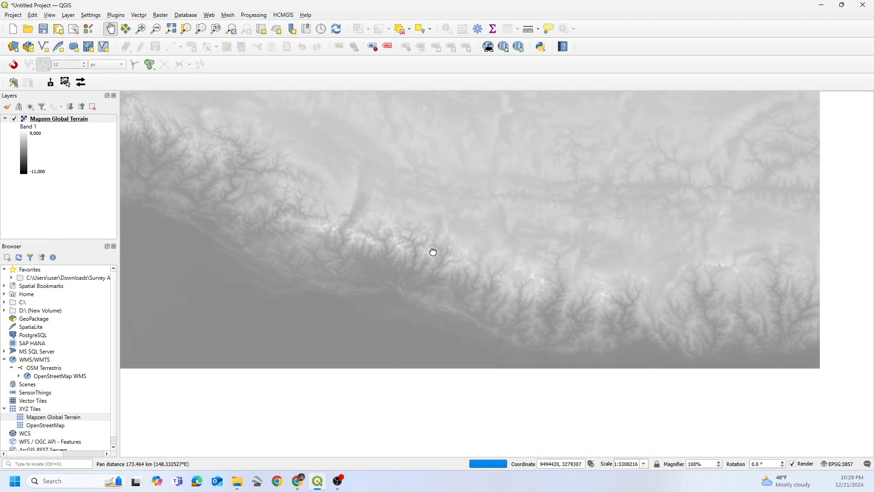
{"action": "left_click_drag", "start_coordinate": [484, 246], "coordinate": [317, 229]}
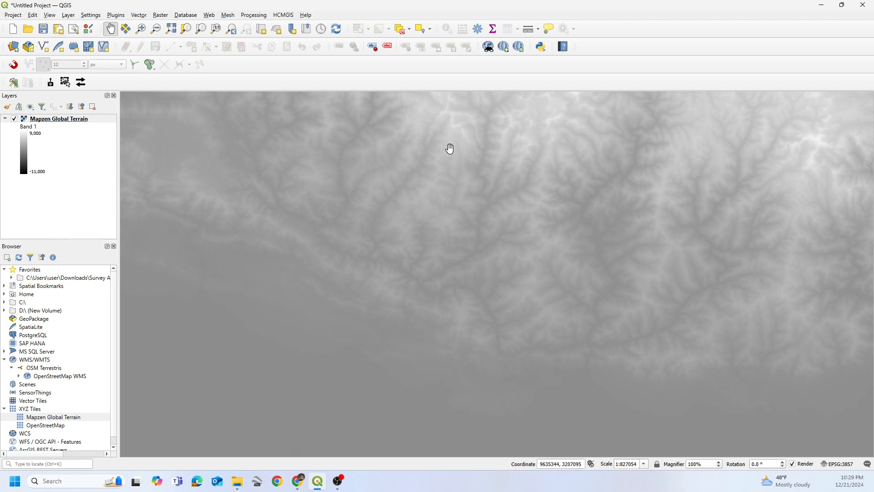
{"action": "scroll", "coordinate": [478, 200], "scroll_direction": "down", "scroll_amount": 2}
{"action": "left_click_drag", "start_coordinate": [420, 249], "coordinate": [484, 345]}
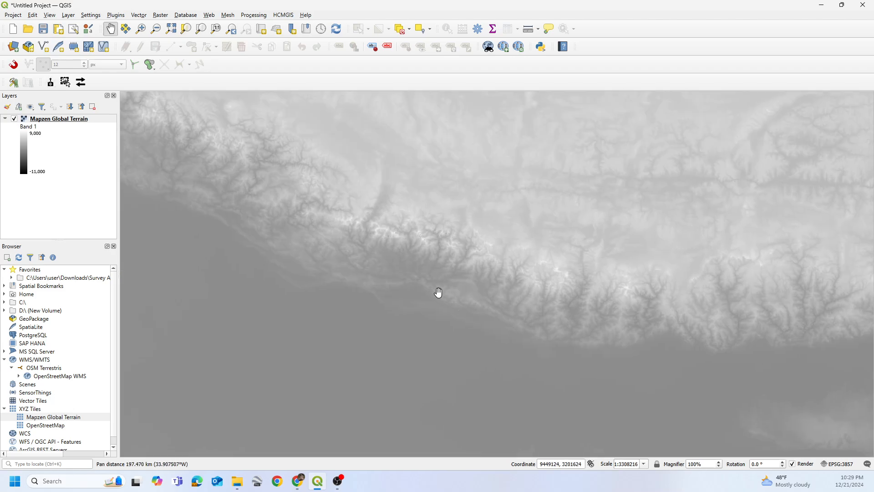
{"action": "left_click_drag", "start_coordinate": [439, 292], "coordinate": [456, 310]}
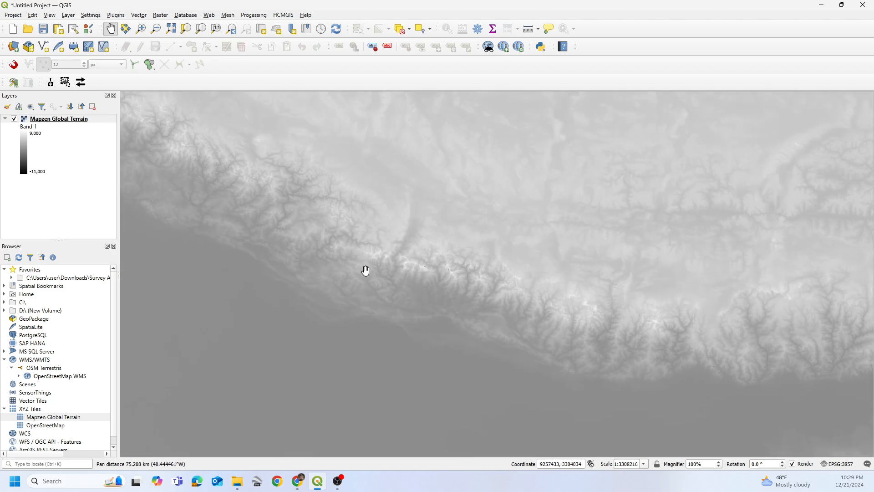
Step: Load the built-in World Map layer through the coordinate box and keep it stacked above Mapzen Global Terrain
{"action": "left_click", "coordinate": [55, 429]}
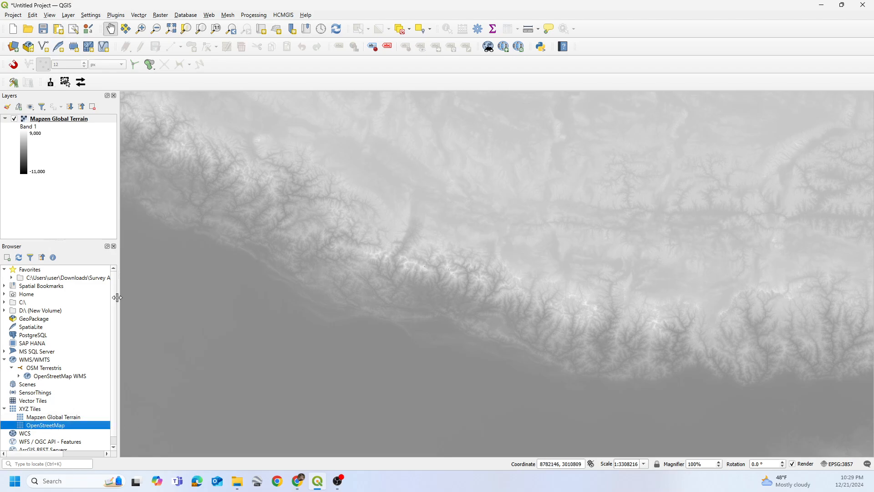
{"action": "left_click", "coordinate": [572, 464]}
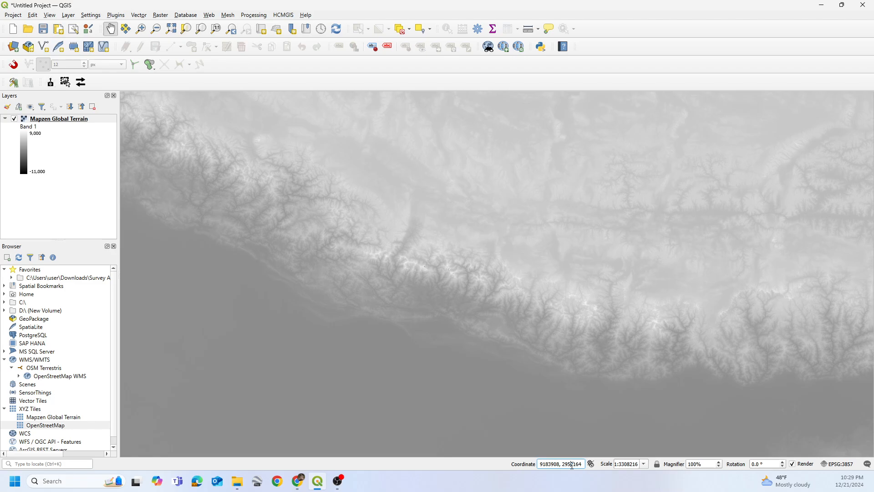
{"action": "key", "text": "ctrl+a"}
{"action": "type", "text": "wo"}
{"action": "key", "text": "Return"}
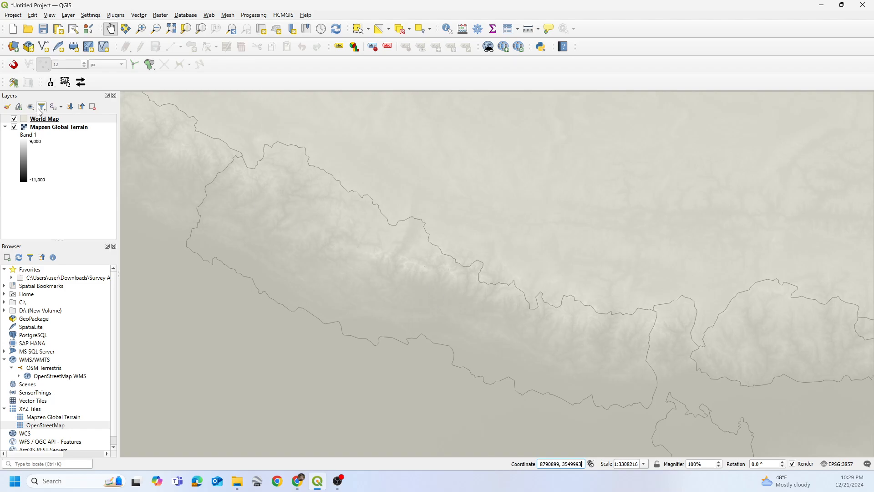
{"action": "left_click_drag", "start_coordinate": [46, 121], "coordinate": [50, 201]}
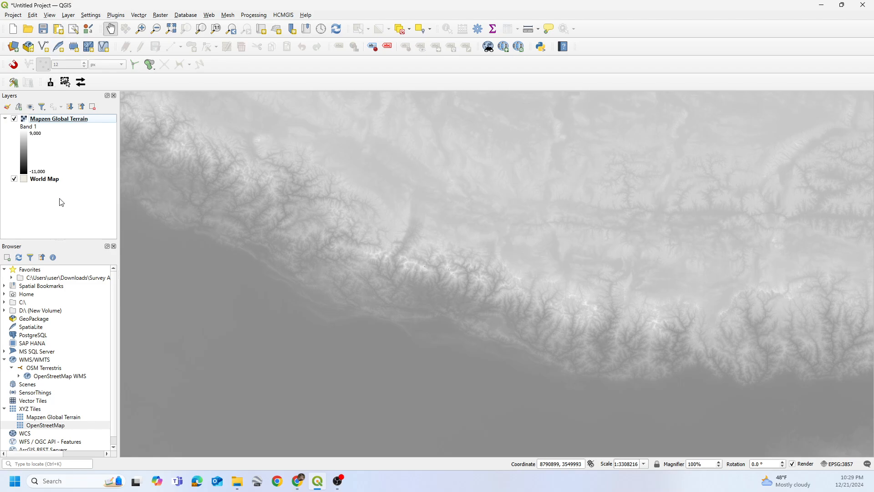
{"action": "left_click_drag", "start_coordinate": [42, 183], "coordinate": [51, 119]}
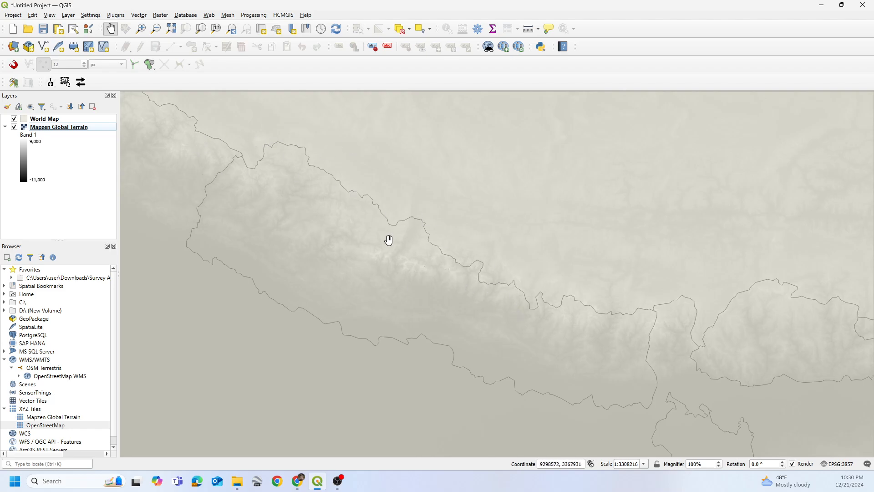
Step: Lower the World Map layer's symbol opacity, testing 50.9% and 23.9% before settling on 48.9%
{"action": "right_click", "coordinate": [44, 118]}
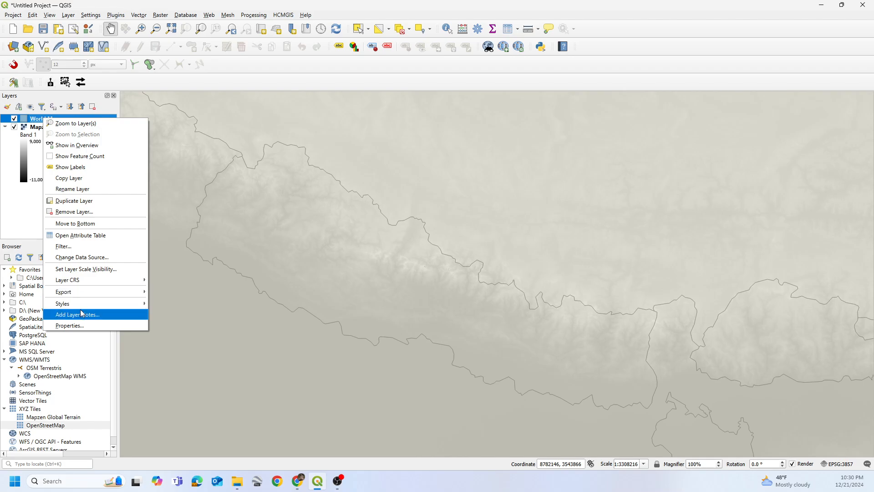
{"action": "left_click", "coordinate": [83, 326]}
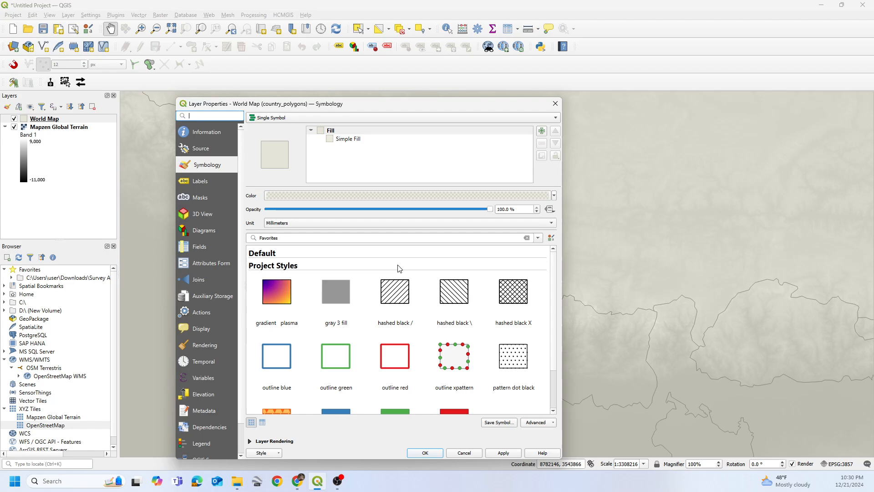
{"action": "left_click_drag", "start_coordinate": [490, 210], "coordinate": [382, 217]}
{"action": "left_click", "coordinate": [505, 454]}
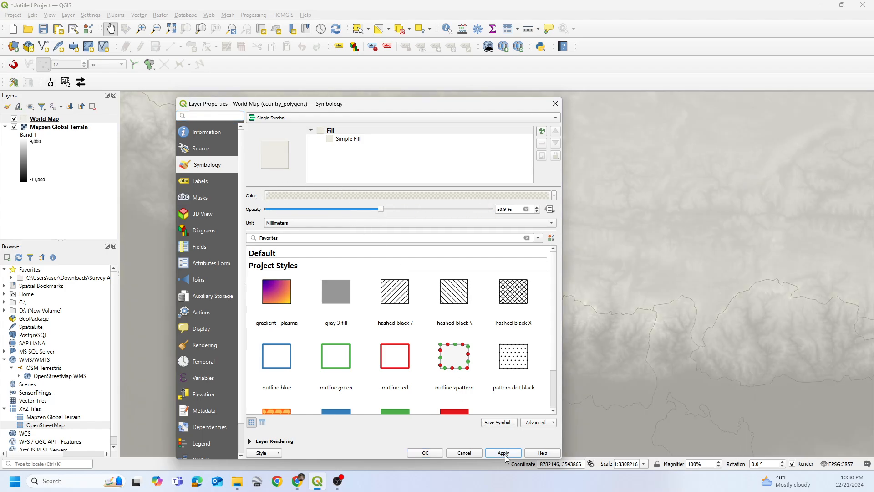
{"action": "left_click_drag", "start_coordinate": [378, 209], "coordinate": [320, 209]}
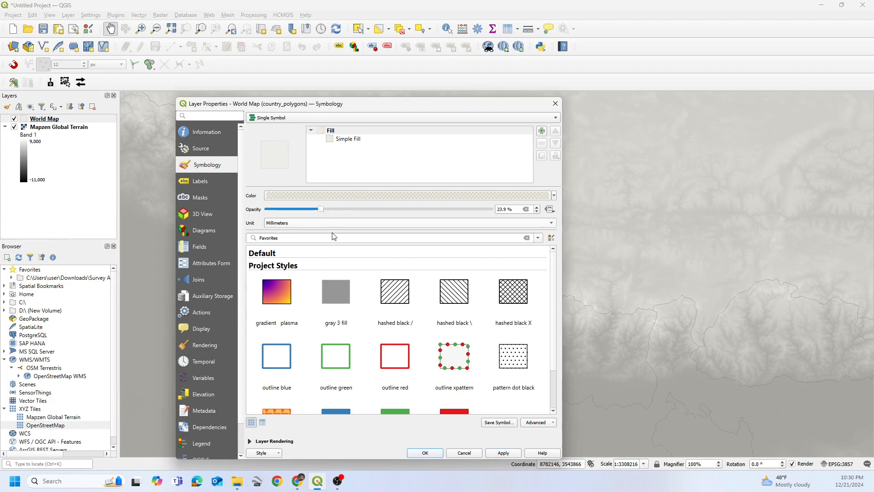
{"action": "left_click", "coordinate": [501, 454]}
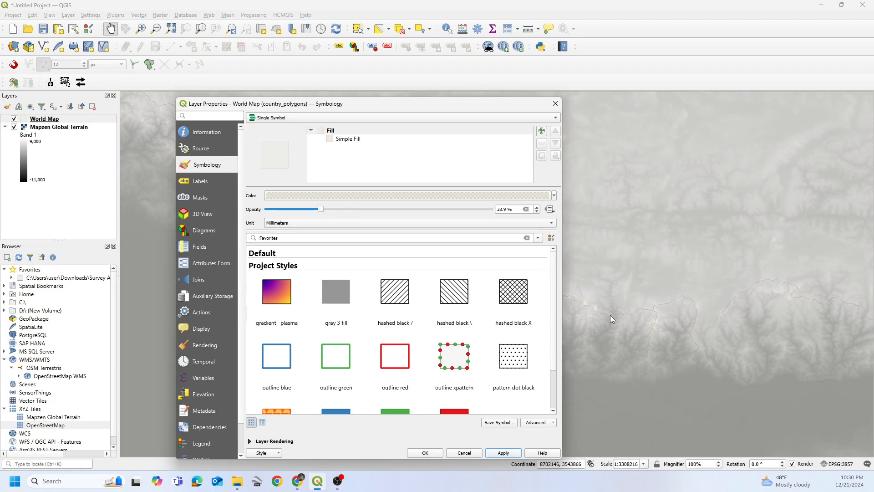
{"action": "left_click_drag", "start_coordinate": [321, 209], "coordinate": [349, 210]}
{"action": "left_click", "coordinate": [508, 456]}
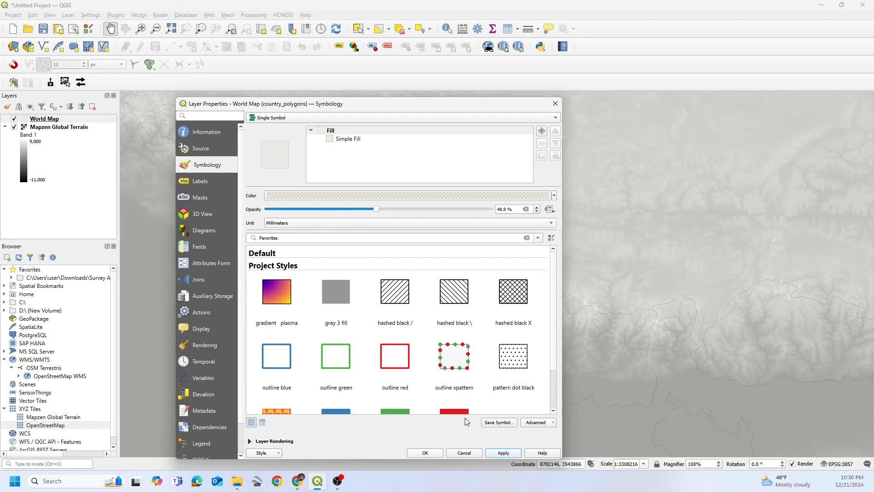
{"action": "left_click", "coordinate": [434, 454]}
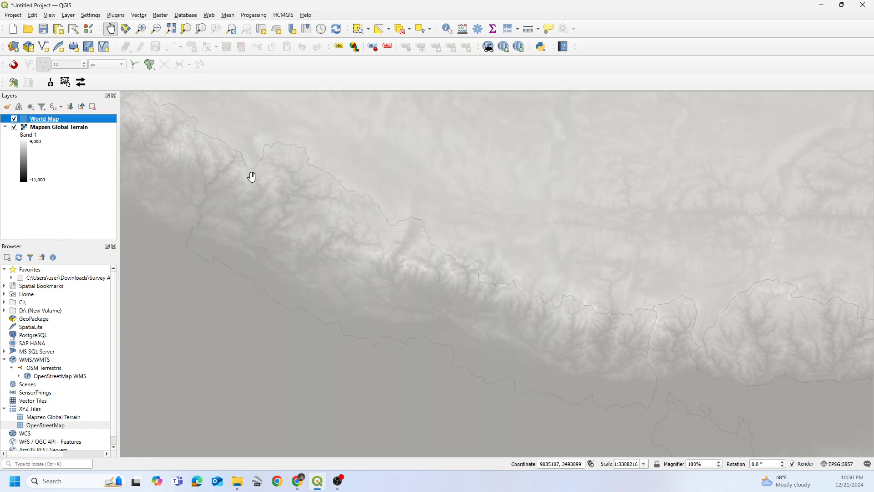
Step: Examine the Himalayan terrain beneath the semi-transparent World Map country borders around Nepal at several scales
{"action": "scroll", "coordinate": [523, 296], "scroll_direction": "up", "scroll_amount": 1}
{"action": "left_click_drag", "start_coordinate": [523, 296], "coordinate": [398, 165]}
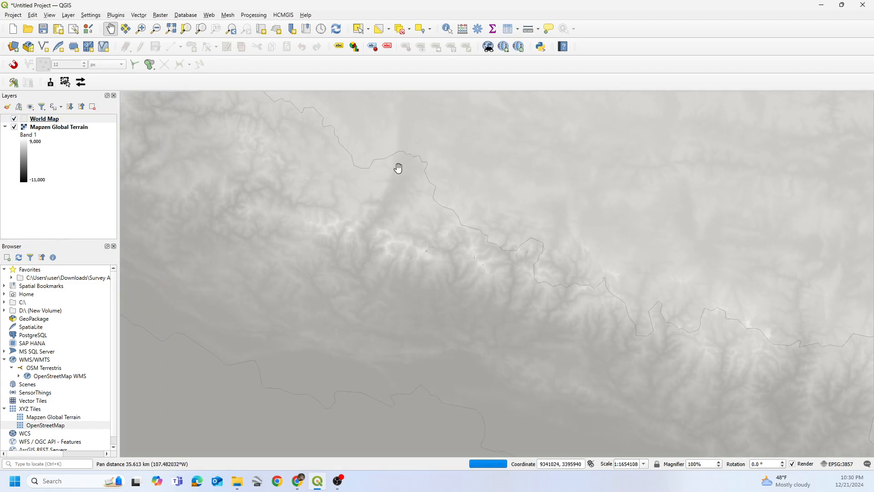
{"action": "left_click_drag", "start_coordinate": [528, 308], "coordinate": [405, 244]}
{"action": "scroll", "coordinate": [484, 262], "scroll_direction": "up", "scroll_amount": 1}
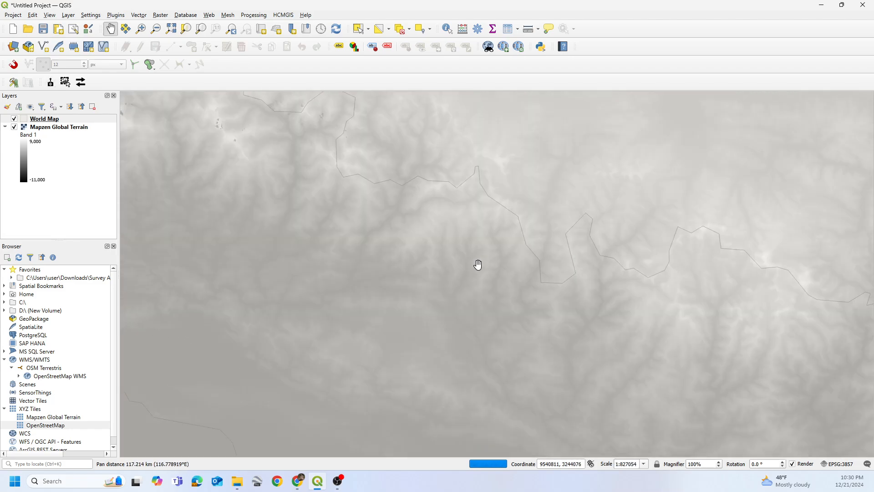
{"action": "left_click_drag", "start_coordinate": [335, 267], "coordinate": [479, 264]}
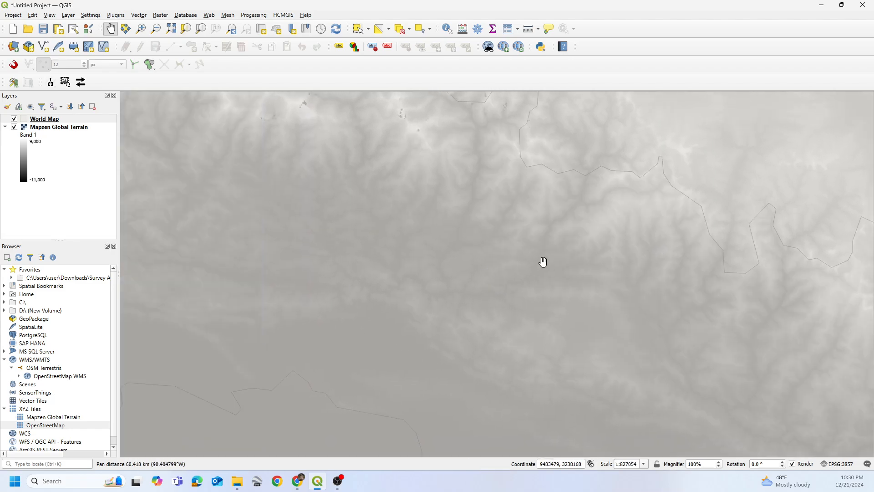
{"action": "scroll", "coordinate": [587, 339], "scroll_direction": "up", "scroll_amount": 2}
{"action": "left_click_drag", "start_coordinate": [595, 350], "coordinate": [503, 318]}
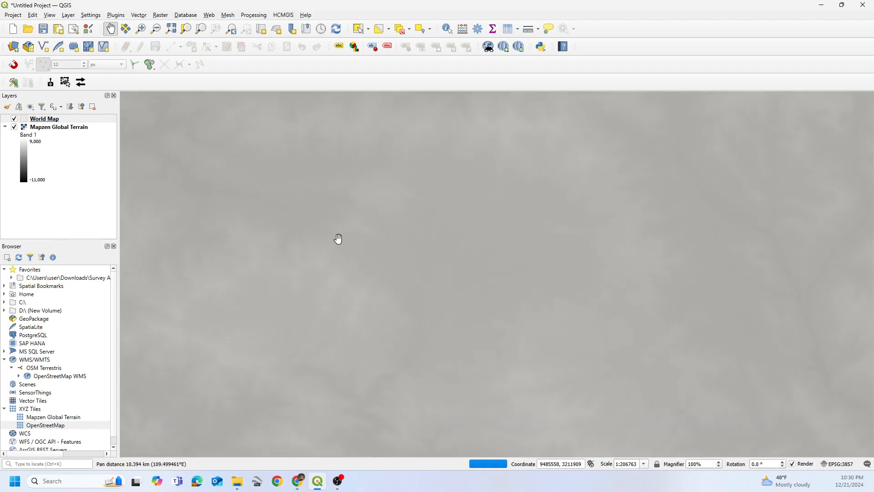
{"action": "scroll", "coordinate": [466, 357], "scroll_direction": "down", "scroll_amount": 2}
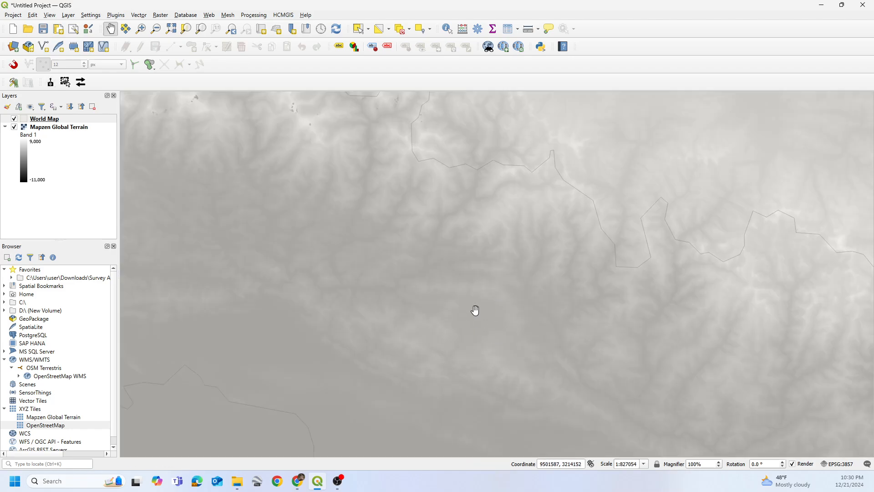
{"action": "scroll", "coordinate": [467, 328], "scroll_direction": "down", "scroll_amount": 1}
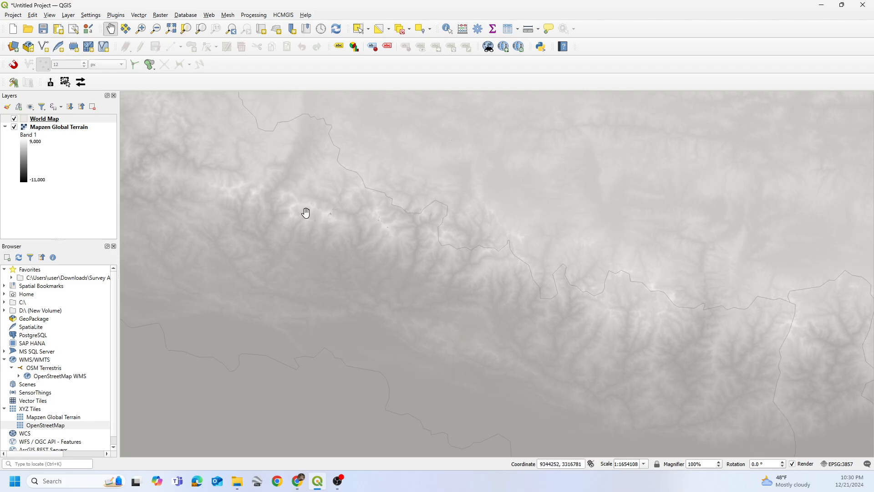
{"action": "scroll", "coordinate": [381, 275], "scroll_direction": "down", "scroll_amount": 1}
{"action": "left_click_drag", "start_coordinate": [381, 275], "coordinate": [464, 312]}
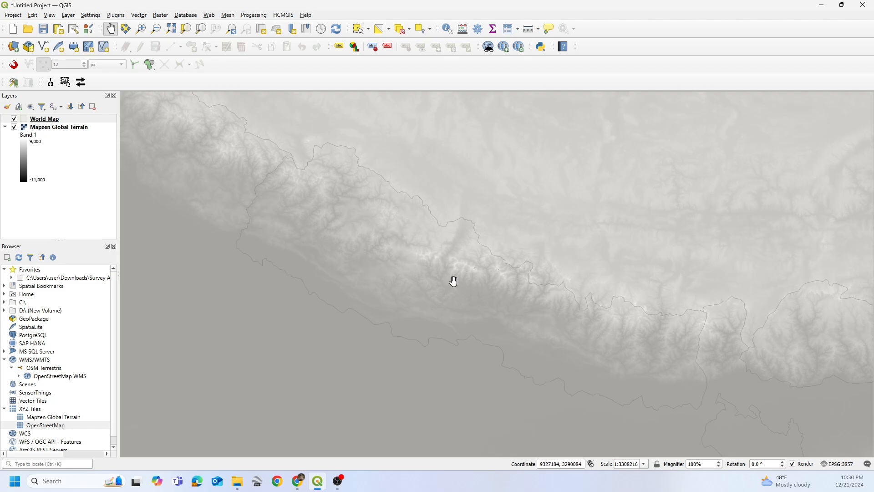
{"action": "scroll", "coordinate": [559, 301], "scroll_direction": "up", "scroll_amount": 1}
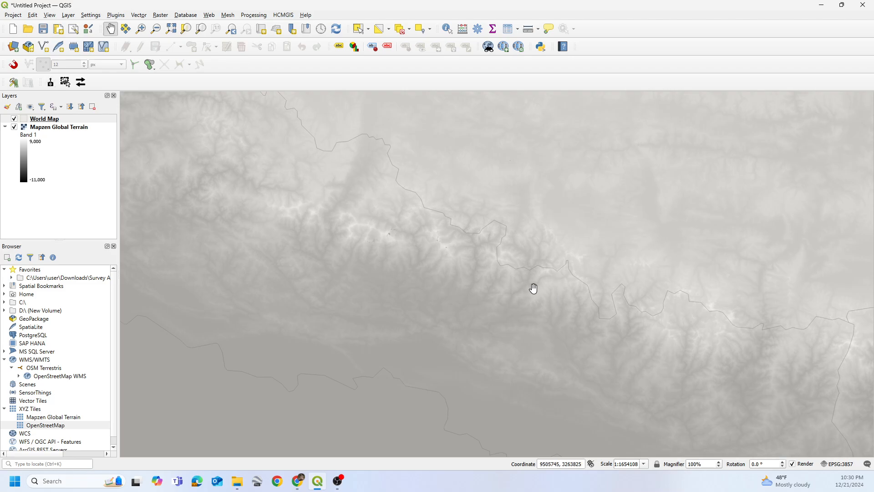
{"action": "scroll", "coordinate": [545, 312], "scroll_direction": "down", "scroll_amount": 1}
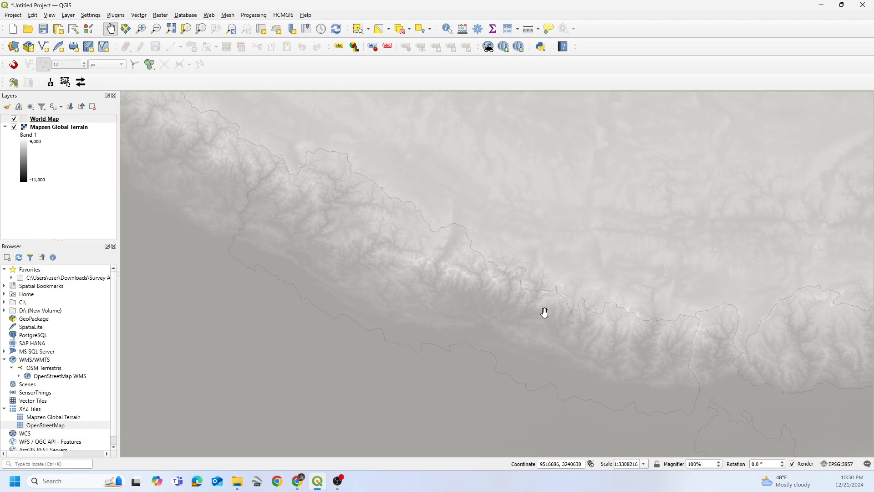
{"action": "scroll", "coordinate": [539, 333], "scroll_direction": "up", "scroll_amount": 1}
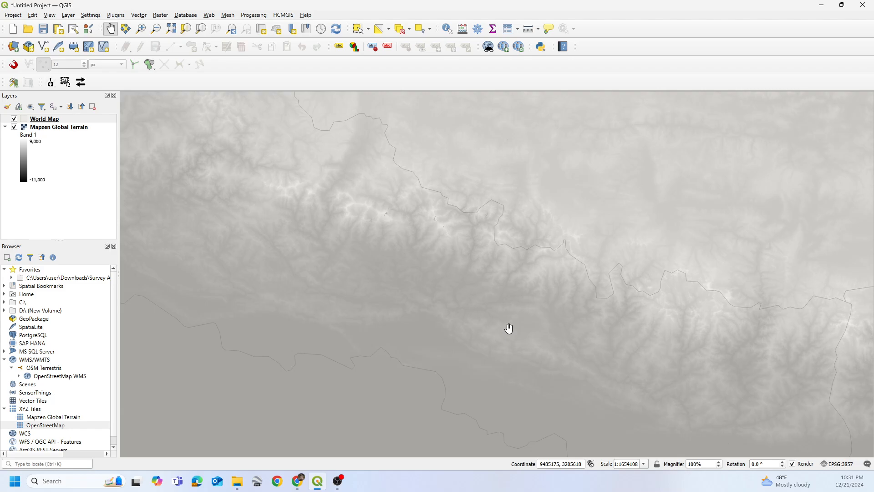
Step: Open a new XYZ Tiles connection and make its URL field ready for entry
{"action": "left_click", "coordinate": [36, 410]}
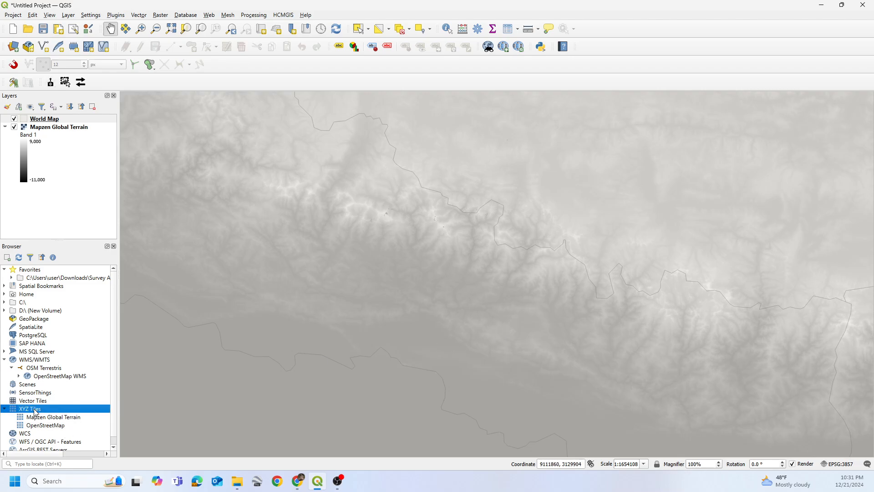
{"action": "right_click", "coordinate": [35, 411]}
{"action": "left_click", "coordinate": [52, 416]}
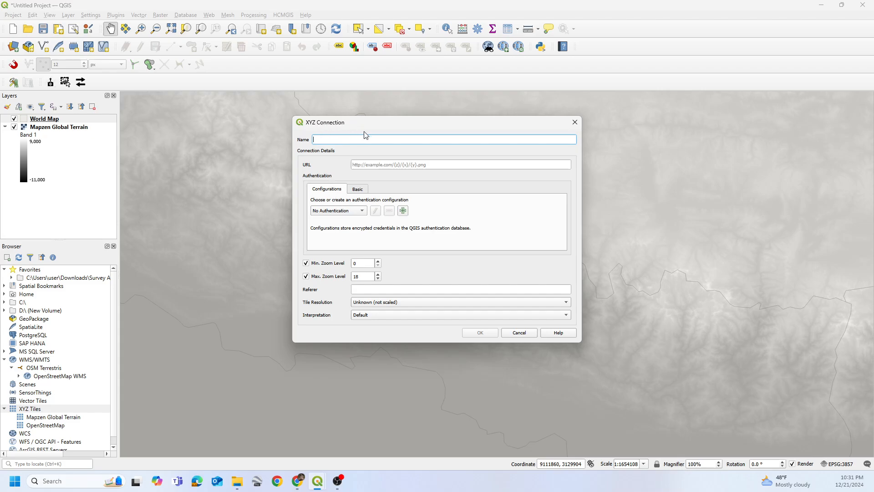
{"action": "left_click", "coordinate": [397, 163]}
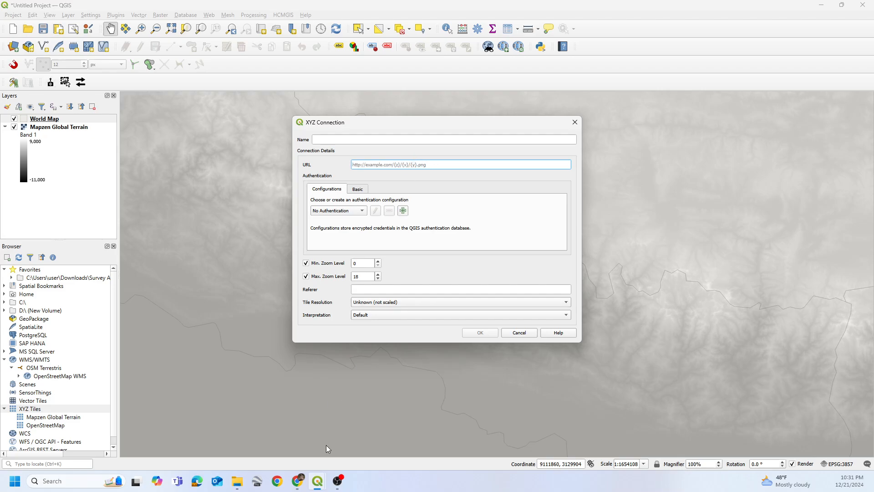
Step: Switch to Chrome and search the web for "xyz url" in a new tab, looking through the results for a tile source
{"action": "mouse_move", "coordinate": [298, 480]}
{"action": "left_click", "coordinate": [342, 437]}
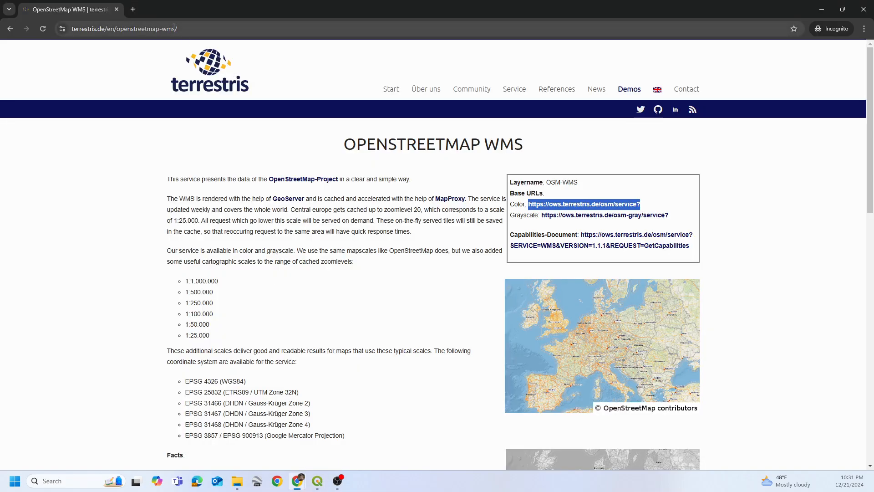
{"action": "left_click", "coordinate": [133, 9]}
{"action": "type", "text": "x"}
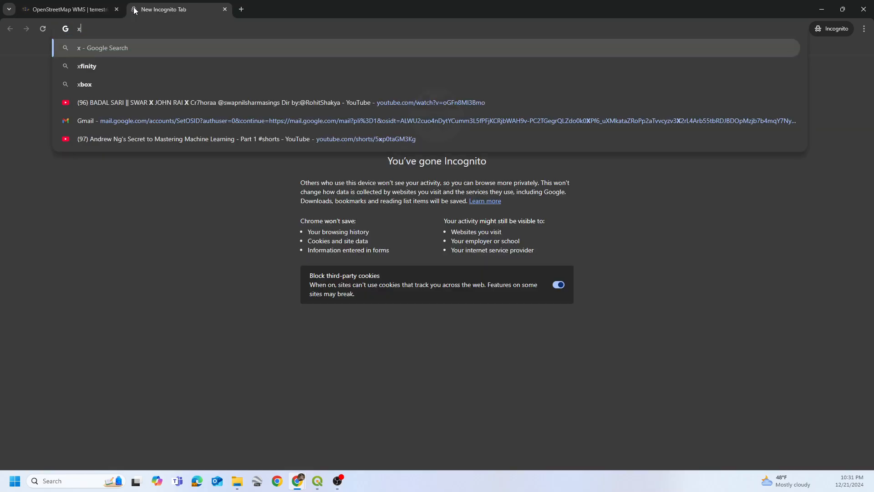
{"action": "type", "text": "yz url"}
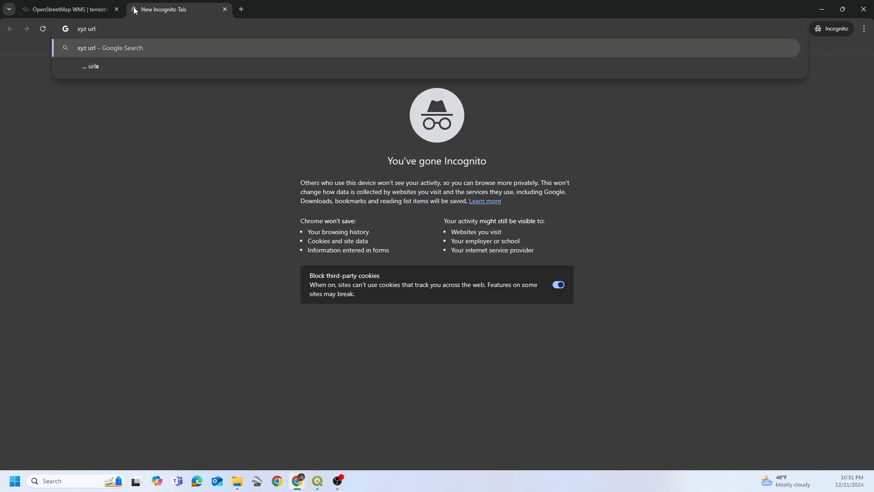
{"action": "key", "text": "Return"}
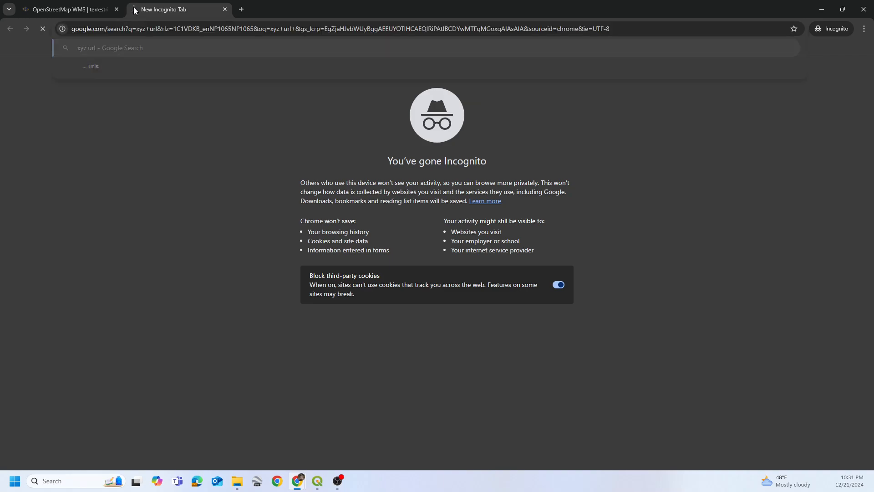
{"action": "scroll", "coordinate": [286, 319], "scroll_direction": "down", "scroll_amount": 8}
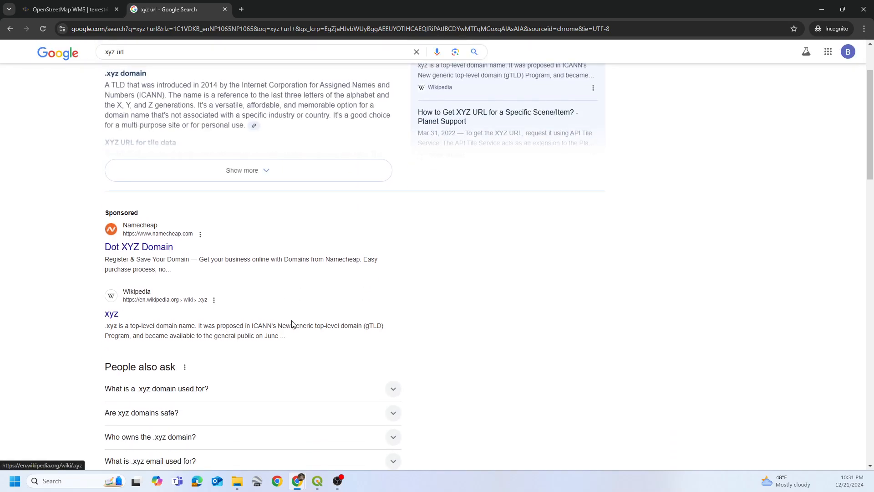
{"action": "scroll", "coordinate": [231, 352], "scroll_direction": "down", "scroll_amount": 3}
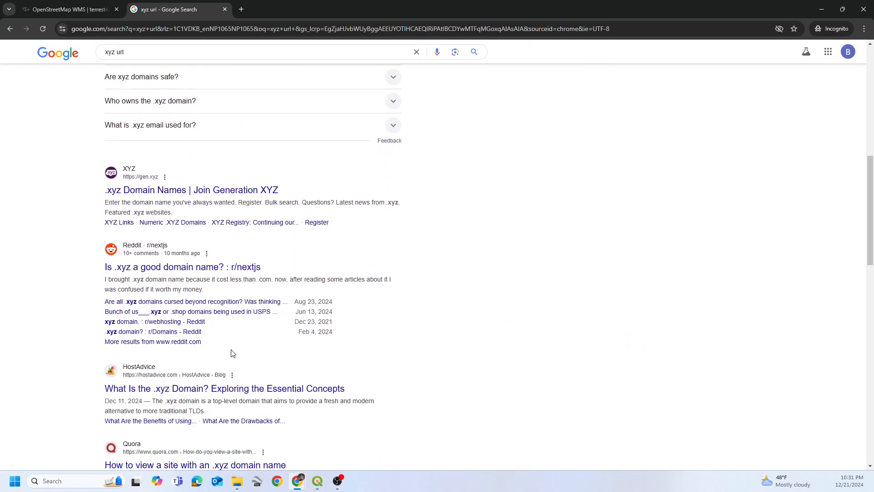
{"action": "scroll", "coordinate": [246, 377], "scroll_direction": "up", "scroll_amount": 11}
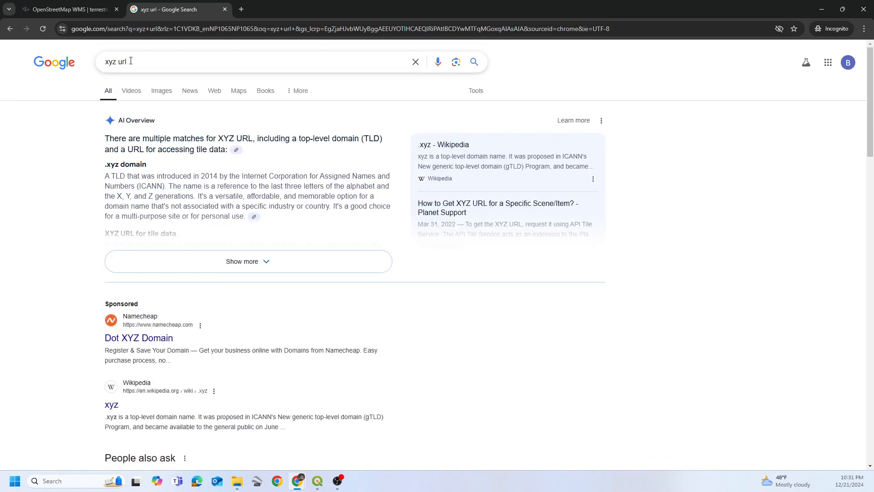
Step: Refine the web search to "xyz GIS" and look through the results for XYZ tile sources
{"action": "left_click", "coordinate": [131, 61]}
{"action": "key", "text": "BackSpace"}
{"action": "key", "text": "BackSpace"}
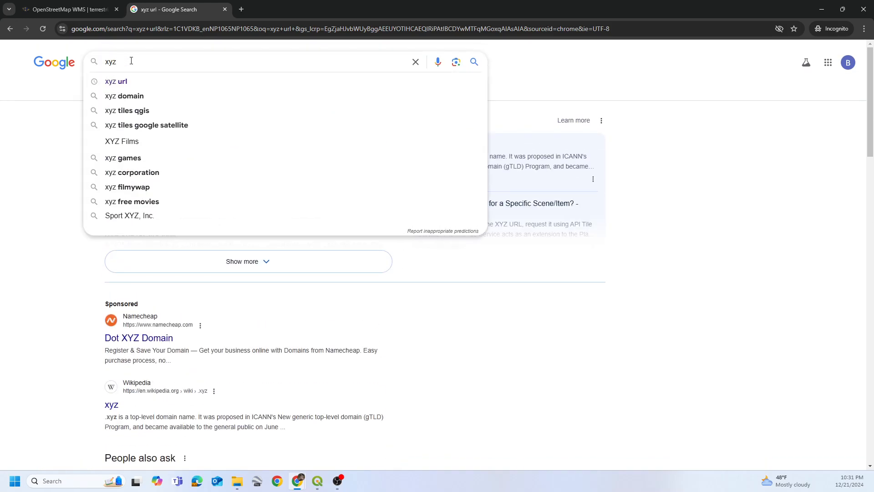
{"action": "type", "text": "GIS"}
{"action": "key", "text": "Return"}
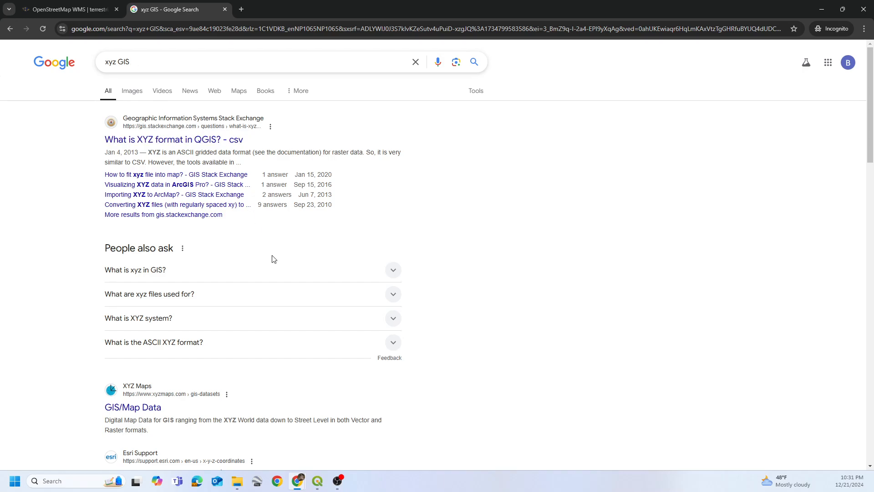
{"action": "scroll", "coordinate": [274, 259], "scroll_direction": "down", "scroll_amount": 4}
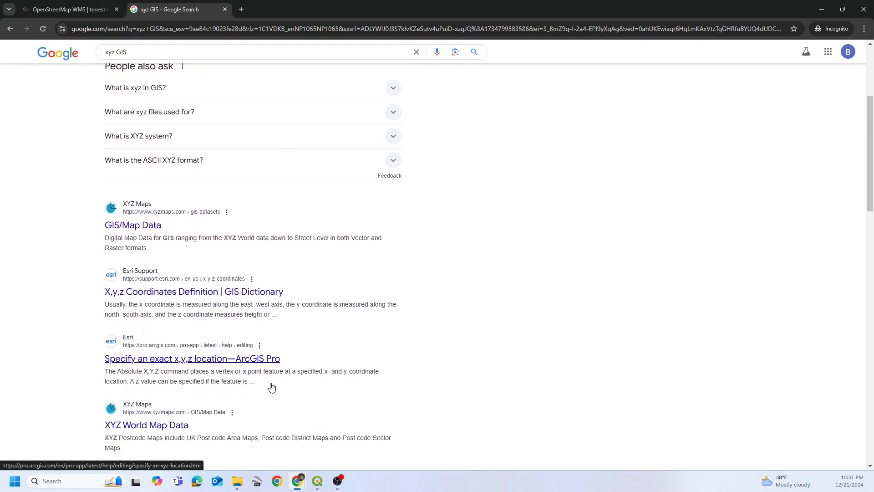
{"action": "scroll", "coordinate": [272, 387], "scroll_direction": "down", "scroll_amount": 5}
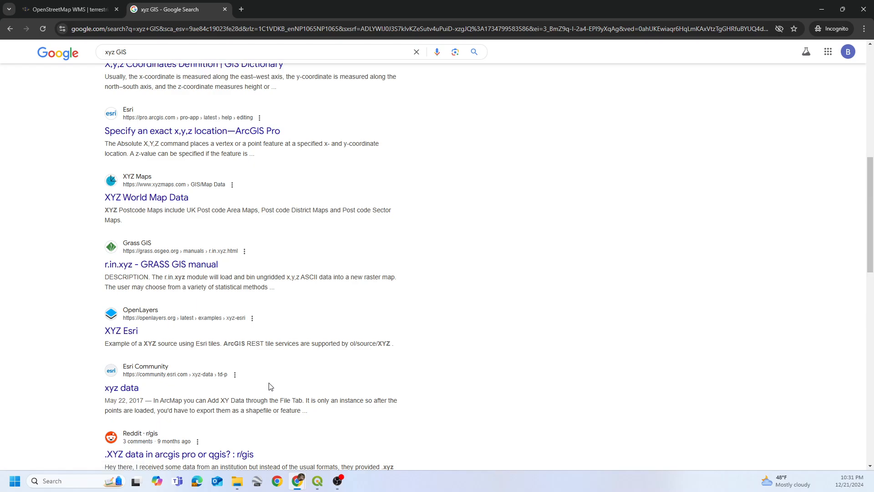
Step: Examine the OpenLayers XYZ Esri example page for a usable tile URL, and return to the search results
{"action": "left_click", "coordinate": [132, 329]}
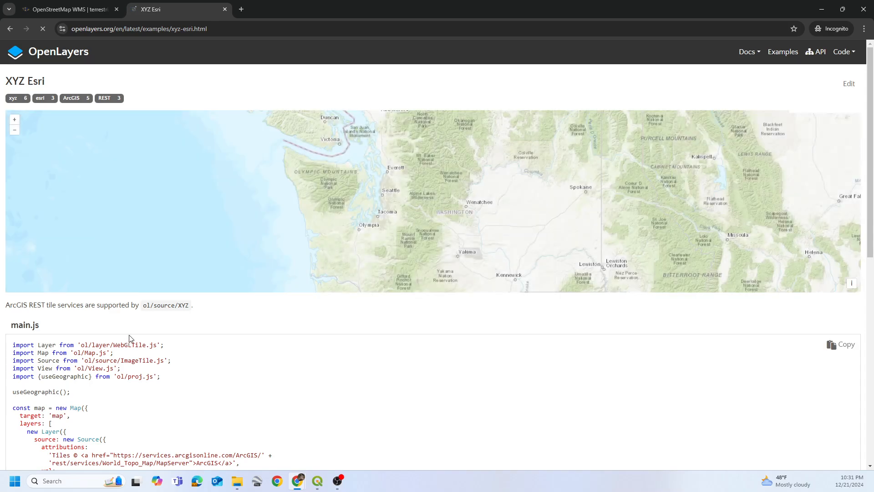
{"action": "scroll", "coordinate": [237, 355], "scroll_direction": "down", "scroll_amount": 3}
{"action": "scroll", "coordinate": [236, 366], "scroll_direction": "down", "scroll_amount": 6}
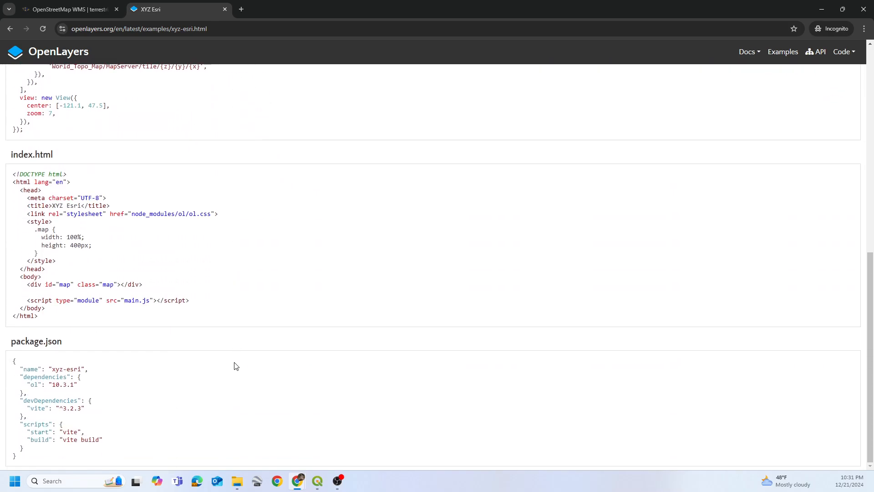
{"action": "scroll", "coordinate": [236, 365], "scroll_direction": "up", "scroll_amount": 9}
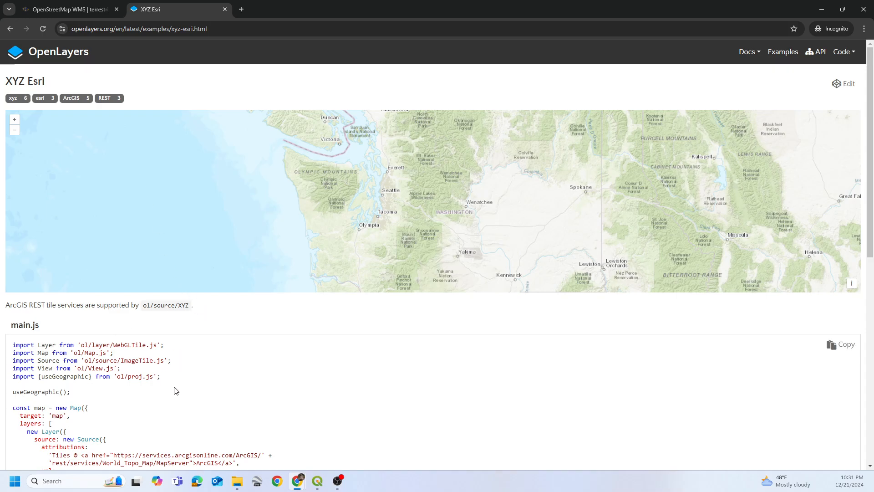
{"action": "left_click", "coordinate": [10, 28]}
Step: Change the web search to the suggested query "xyz tiles qgis"
{"action": "scroll", "coordinate": [242, 273], "scroll_direction": "up", "scroll_amount": 8}
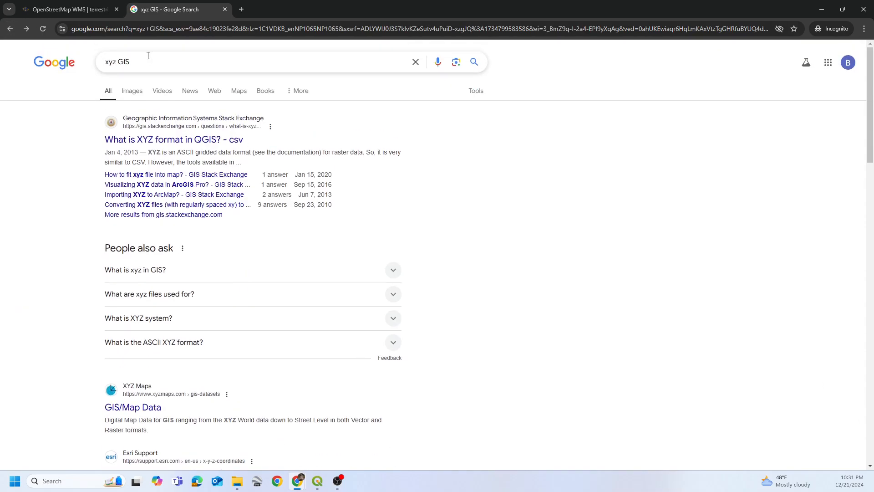
{"action": "key", "text": "BackSpace"}
{"action": "key", "text": "BackSpace"}
{"action": "key", "text": "BackSpace"}
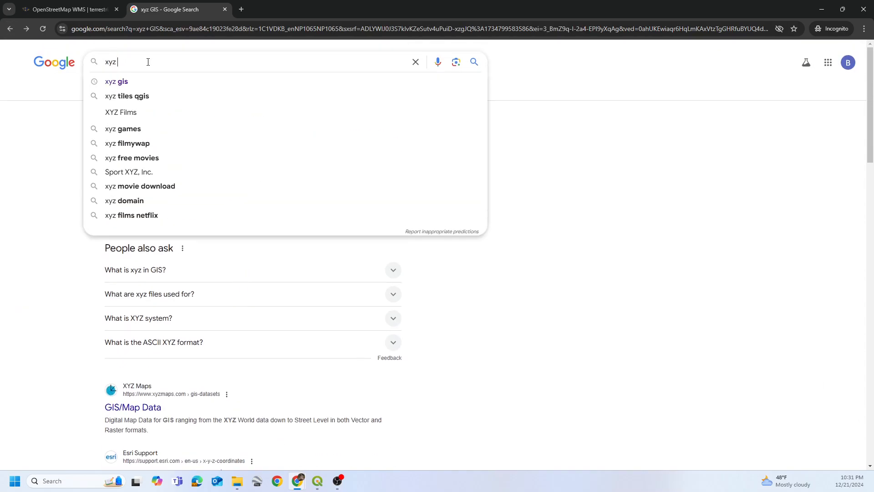
{"action": "left_click", "coordinate": [149, 95]}
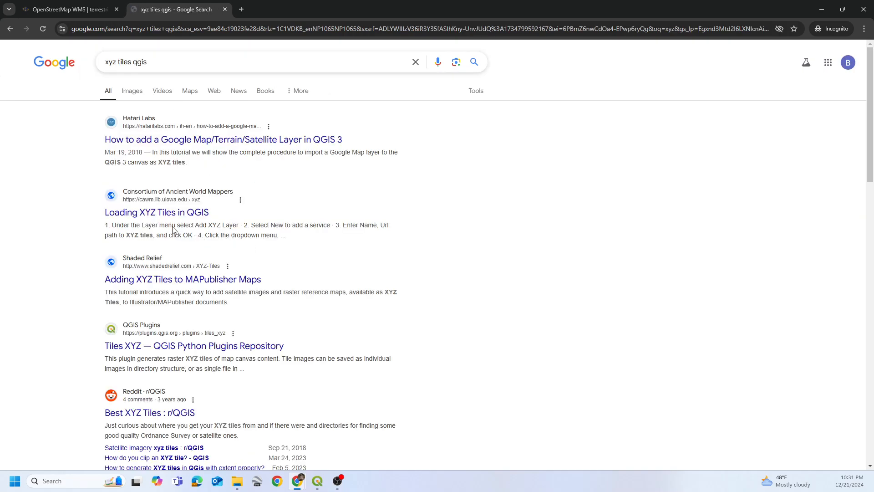
Step: Examine the Tiles XYZ page in the QGIS Python Plugins Repository and go back to the search results
{"action": "left_click", "coordinate": [259, 352]}
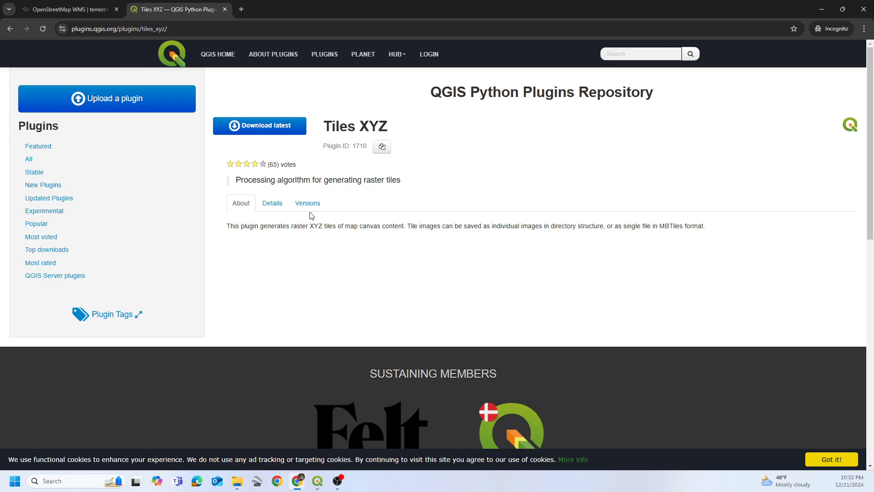
{"action": "scroll", "coordinate": [404, 250], "scroll_direction": "down", "scroll_amount": 9}
{"action": "scroll", "coordinate": [408, 262], "scroll_direction": "up", "scroll_amount": 9}
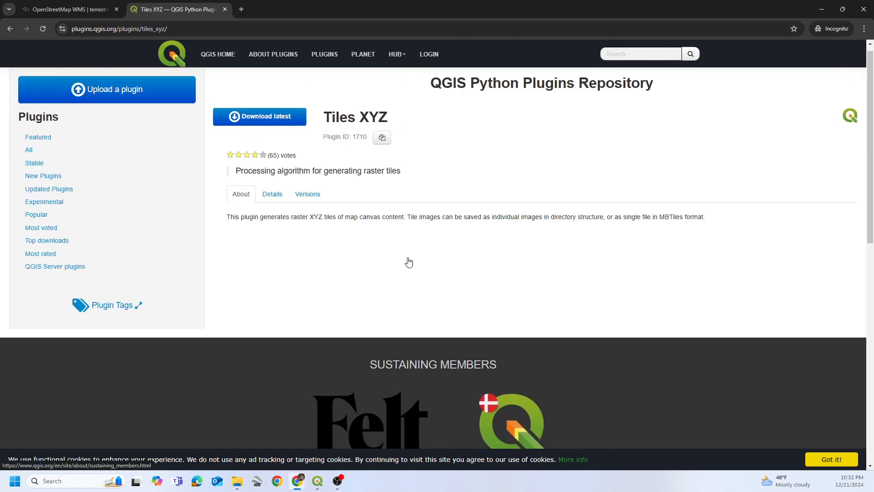
{"action": "left_click", "coordinate": [10, 29]}
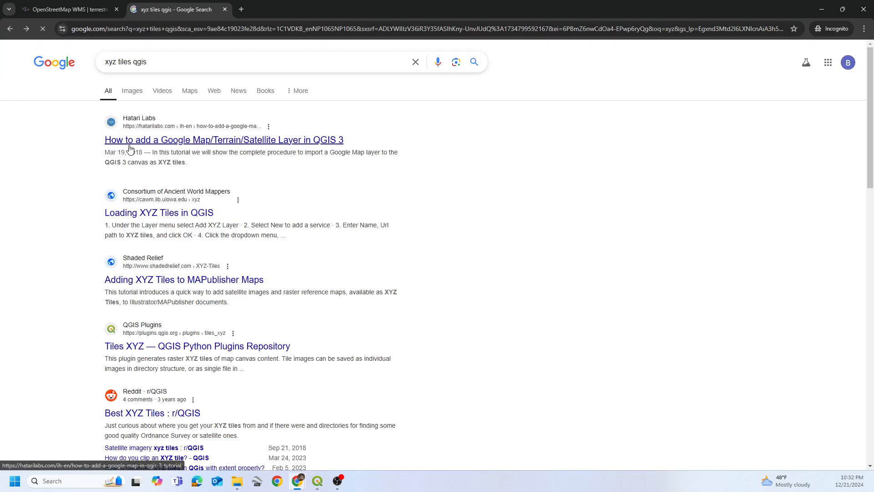
Step: Open the Hatari Labs tutorial on adding Google layers in QGIS 3 at its URLs section, dismissing the Follow Us pop-up
{"action": "left_click", "coordinate": [250, 143]}
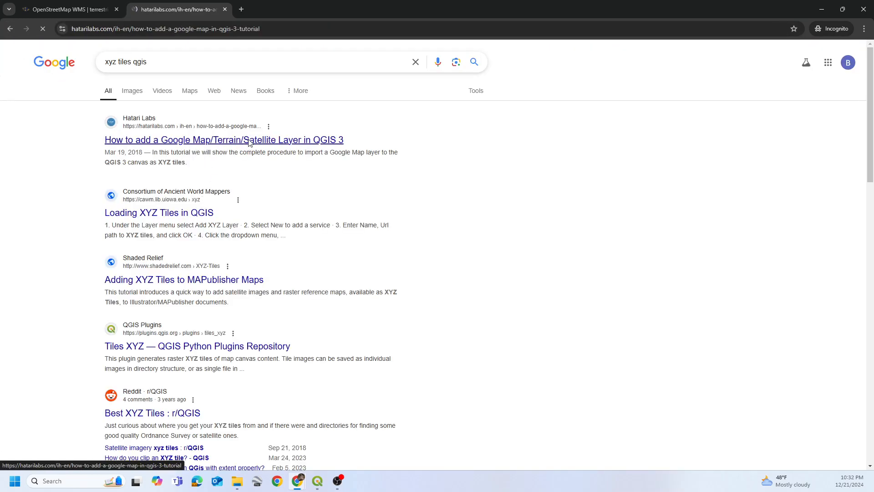
{"action": "scroll", "coordinate": [326, 272], "scroll_direction": "down", "scroll_amount": 6}
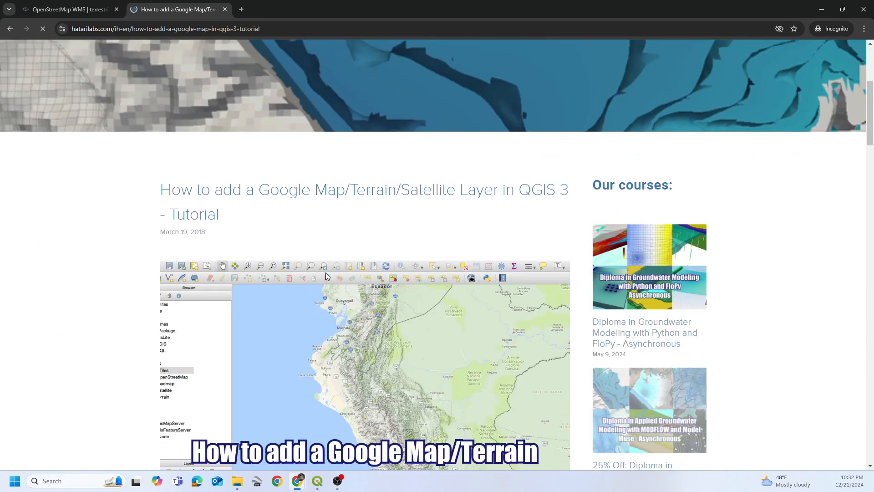
{"action": "scroll", "coordinate": [326, 272], "scroll_direction": "down", "scroll_amount": 11}
{"action": "scroll", "coordinate": [196, 224], "scroll_direction": "up", "scroll_amount": 2}
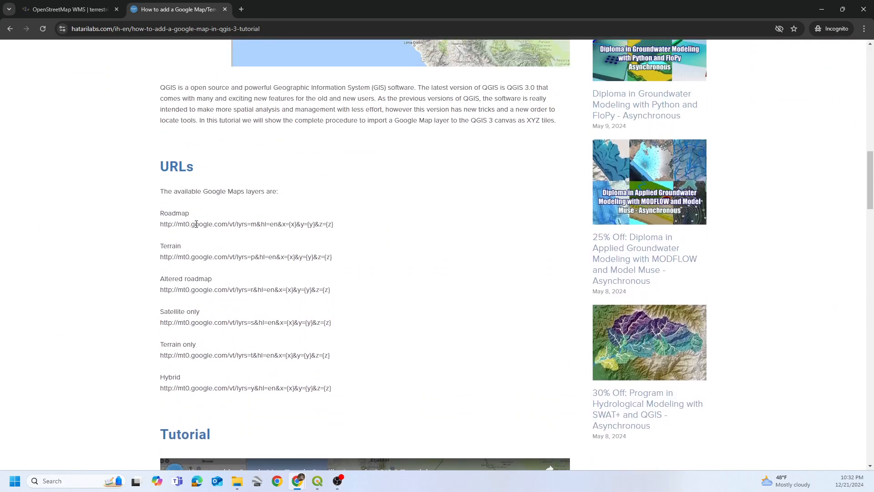
{"action": "scroll", "coordinate": [196, 302], "scroll_direction": "down", "scroll_amount": 1}
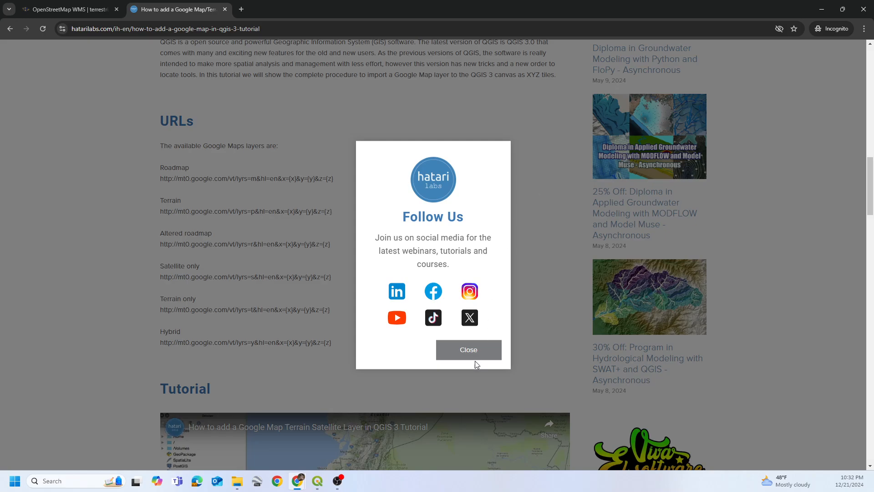
{"action": "left_click", "coordinate": [474, 357]}
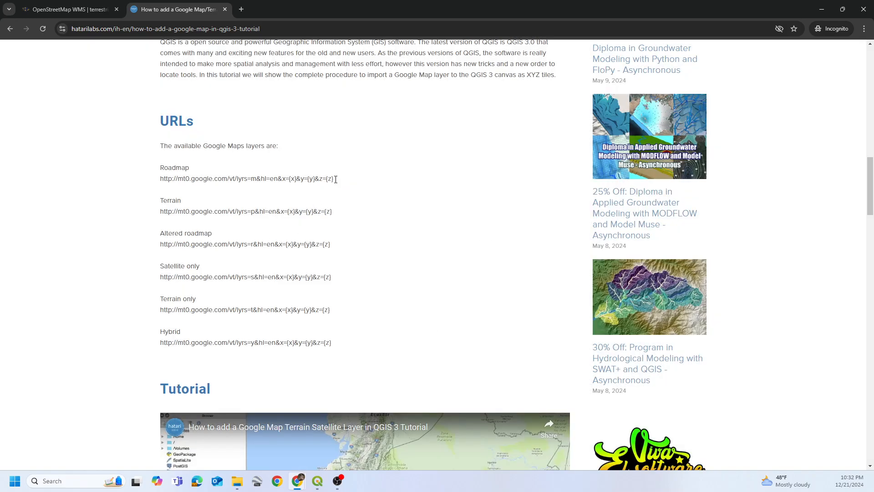
Step: Copy the "Satellite only" Google Maps tile URL from the tutorial's URL list
{"action": "mouse_move", "coordinate": [336, 179]}
{"action": "left_mouse_down"}
{"action": "mouse_move", "coordinate": [292, 179]}
{"action": "mouse_move", "coordinate": [328, 178]}
{"action": "left_mouse_up"}
{"action": "left_click_drag", "start_coordinate": [331, 276], "coordinate": [158, 277]}
{"action": "key", "text": "ctrl+c"}
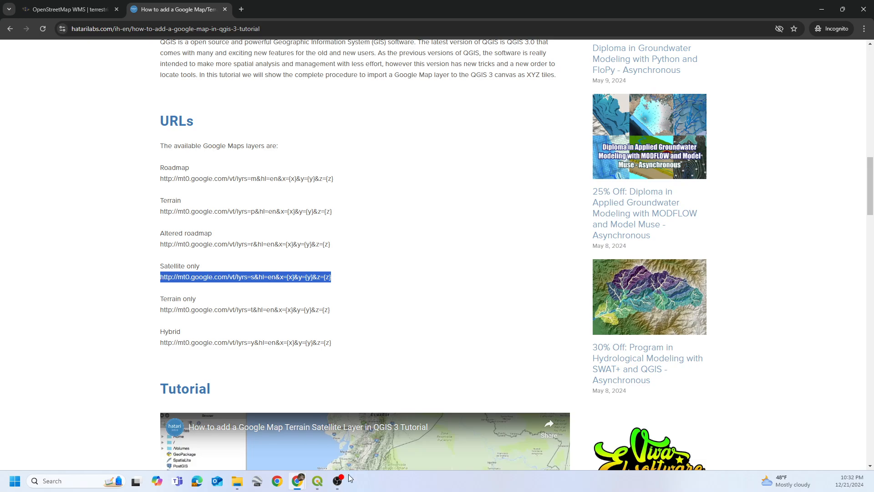
Step: Back in QGIS, save the XYZ connection as "Google Maps Satellite" with the copied satellite URL and add it to the map canvas
{"action": "mouse_move", "coordinate": [321, 480]}
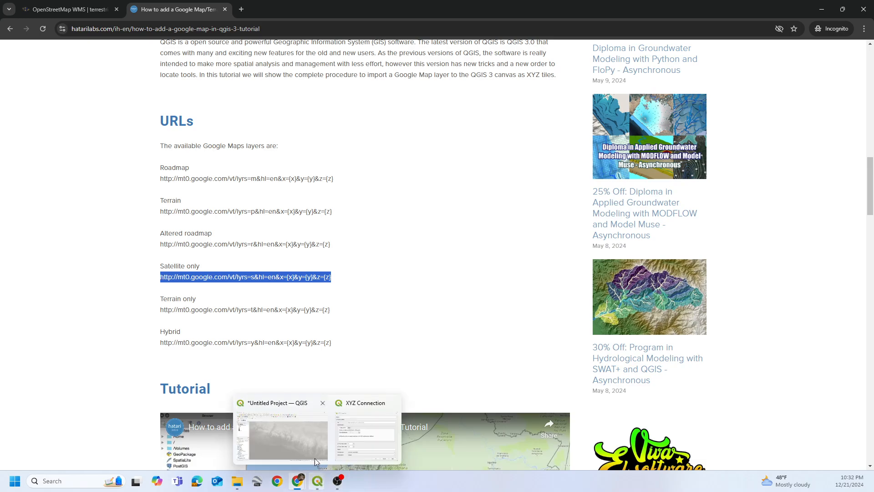
{"action": "left_click", "coordinate": [315, 458]}
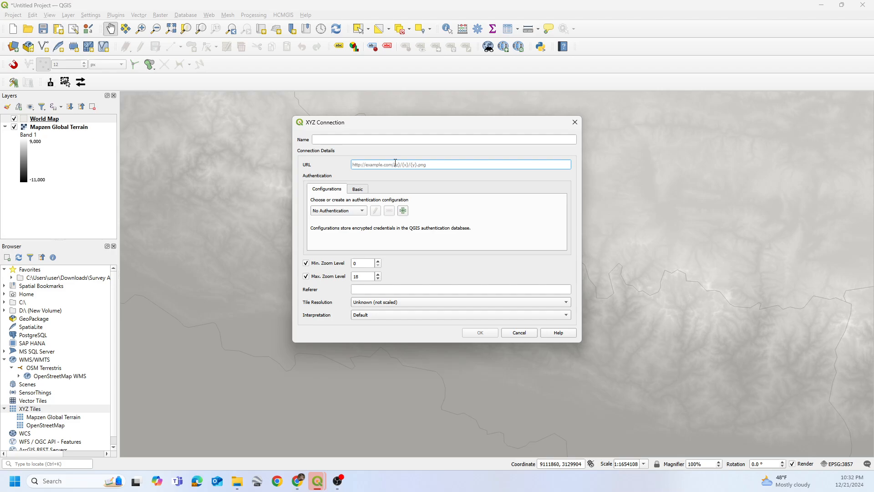
{"action": "key", "text": "ctrl+v"}
{"action": "left_click", "coordinate": [381, 141]}
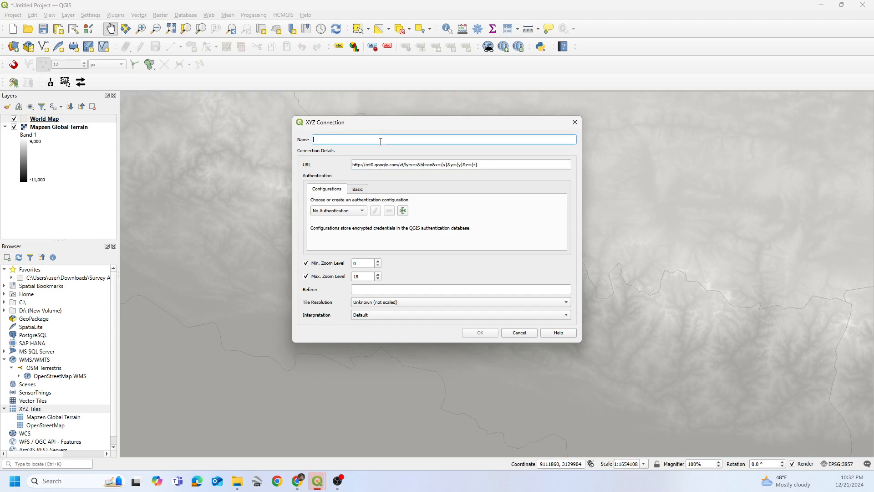
{"action": "type", "text": "Google Maps Satellite"}
{"action": "left_click", "coordinate": [479, 337]}
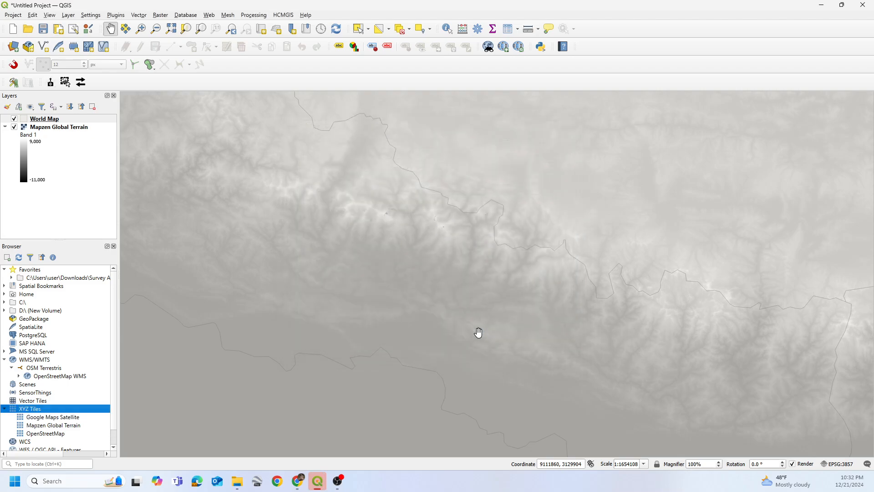
{"action": "scroll", "coordinate": [57, 419], "scroll_direction": "down", "scroll_amount": 1}
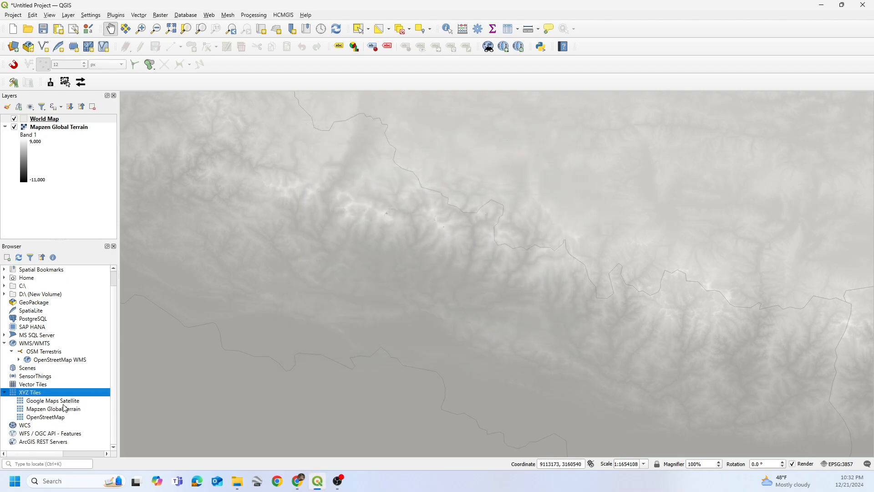
{"action": "left_click_drag", "start_coordinate": [54, 401], "coordinate": [307, 354]}
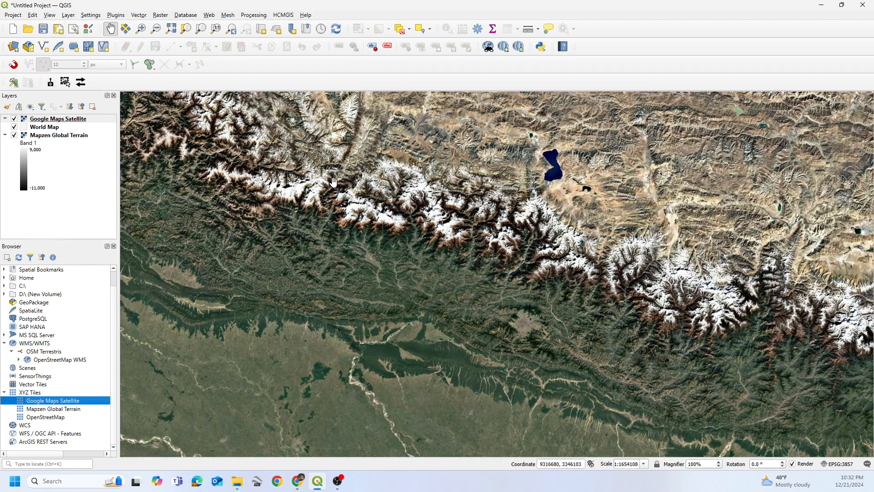
Step: Move the World Map layer above the Google Maps Satellite layer in the layer order
{"action": "mouse_move", "coordinate": [50, 129]}
{"action": "left_mouse_down"}
{"action": "mouse_move", "coordinate": [59, 131]}
{"action": "mouse_move", "coordinate": [57, 116]}
{"action": "left_mouse_up"}
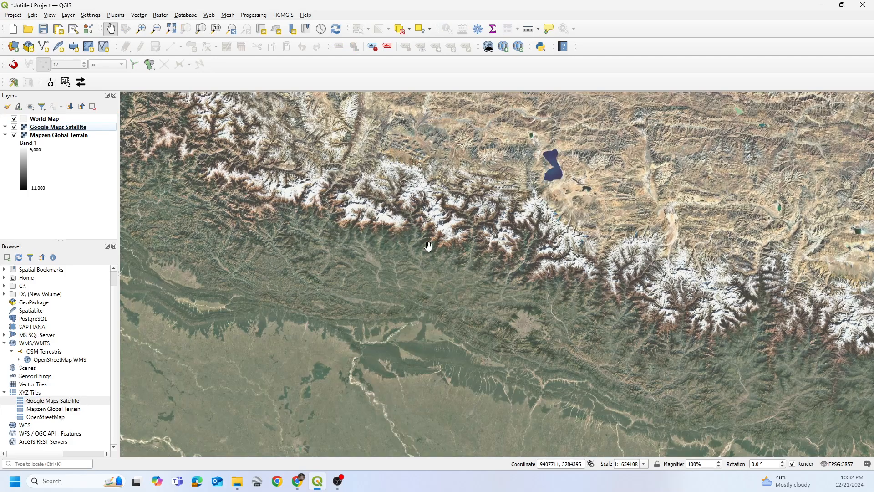
{"action": "scroll", "coordinate": [383, 169], "scroll_direction": "up", "scroll_amount": 1}
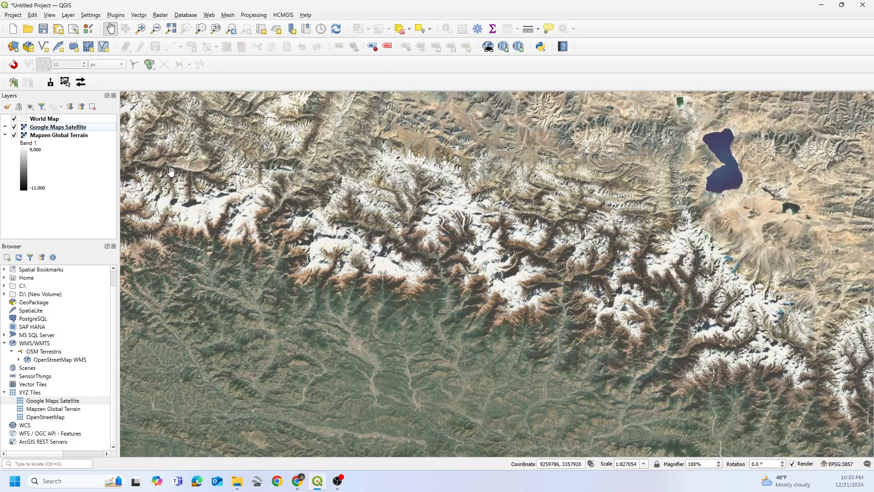
{"action": "scroll", "coordinate": [441, 227], "scroll_direction": "up", "scroll_amount": 2}
{"action": "scroll", "coordinate": [485, 216], "scroll_direction": "down", "scroll_amount": 2}
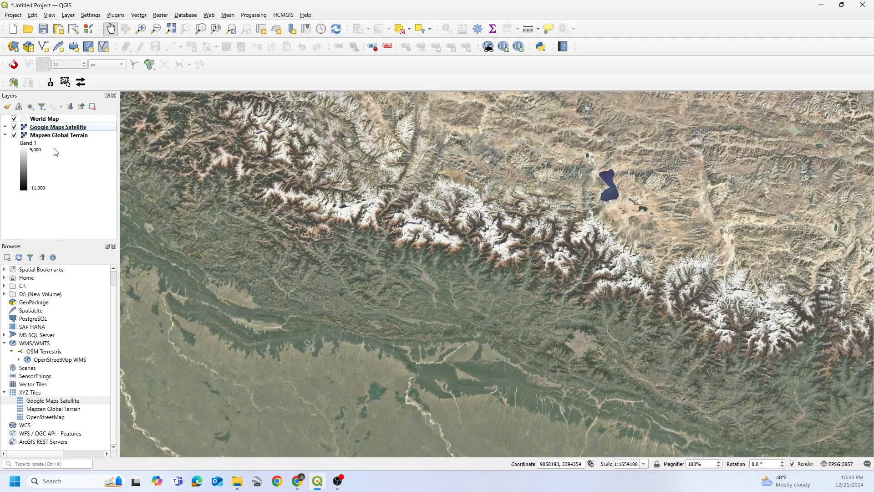
Step: Try a fill opacity of 87.1% on the World Map layer, and apply the outline red preset symbol instead
{"action": "right_click", "coordinate": [46, 121]}
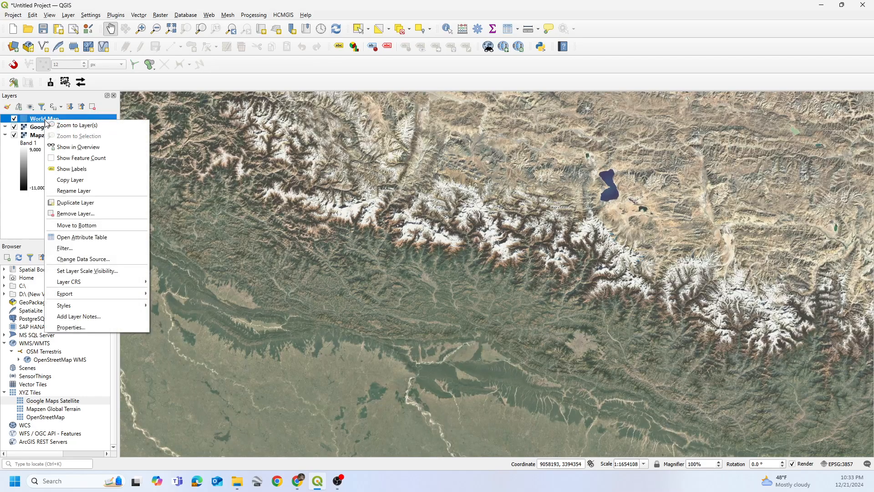
{"action": "left_click", "coordinate": [84, 330]}
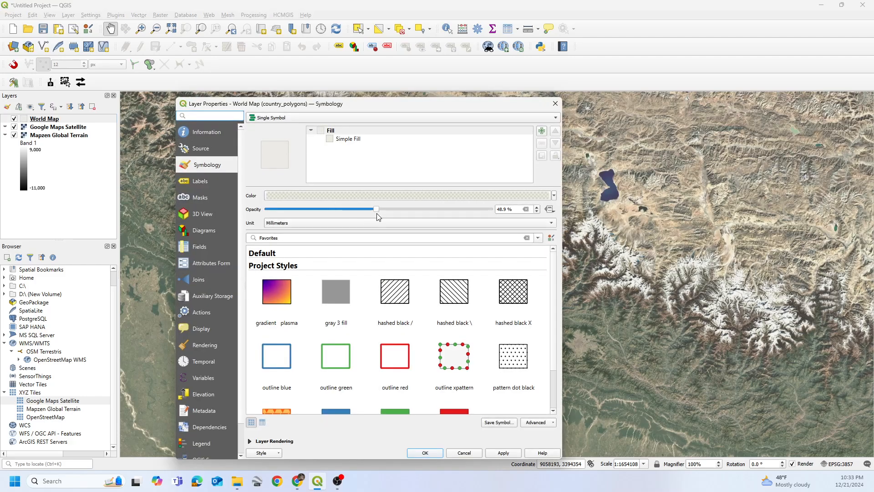
{"action": "left_click_drag", "start_coordinate": [378, 213], "coordinate": [453, 214]}
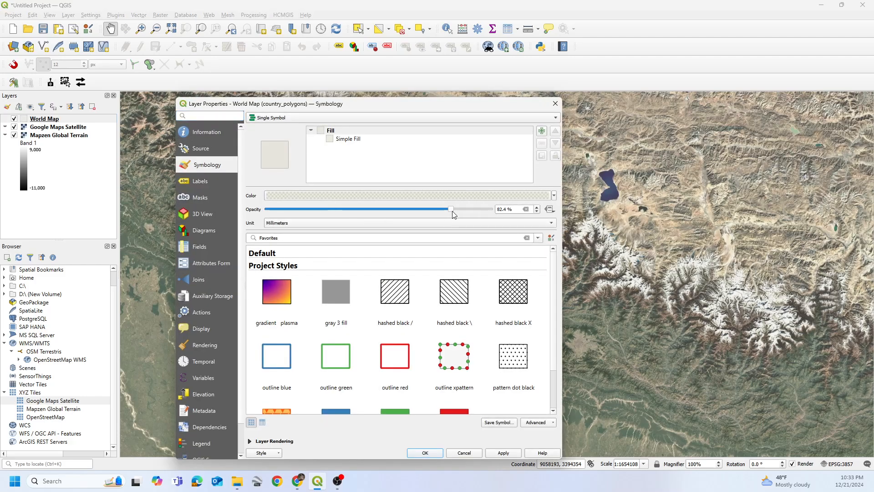
{"action": "left_click", "coordinate": [503, 453]}
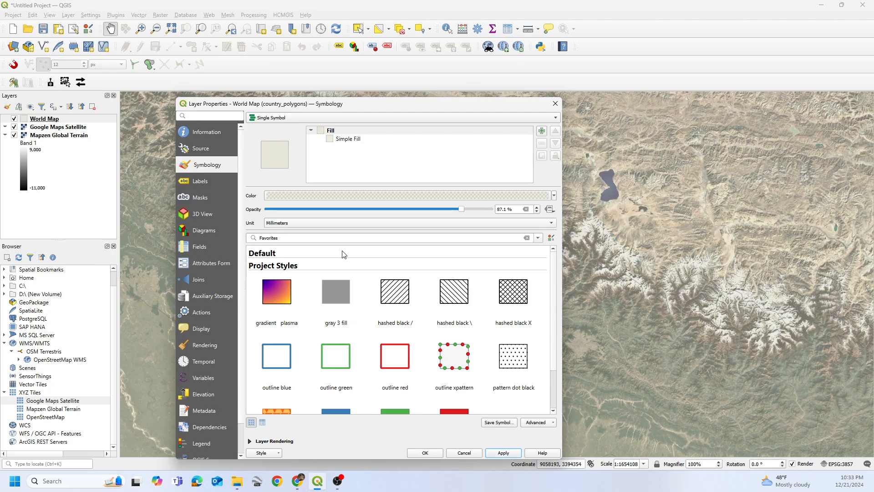
{"action": "left_click", "coordinate": [389, 363]}
{"action": "left_click", "coordinate": [507, 451]}
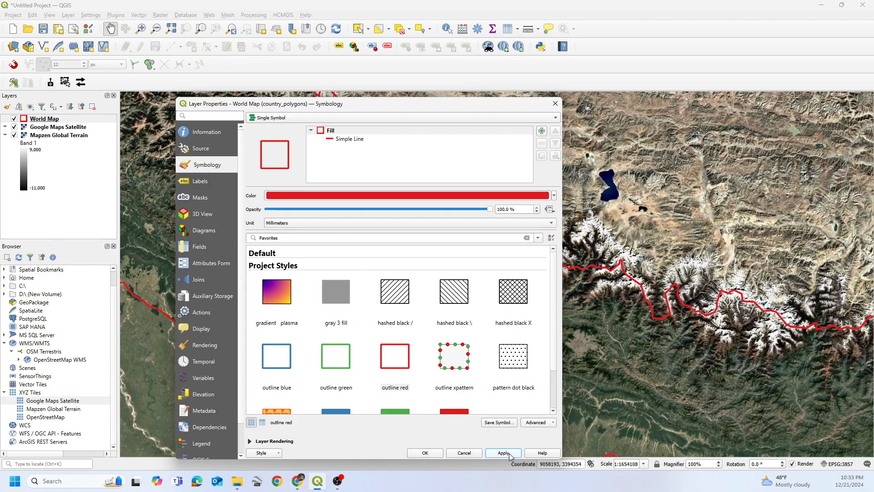
{"action": "left_click", "coordinate": [555, 104]}
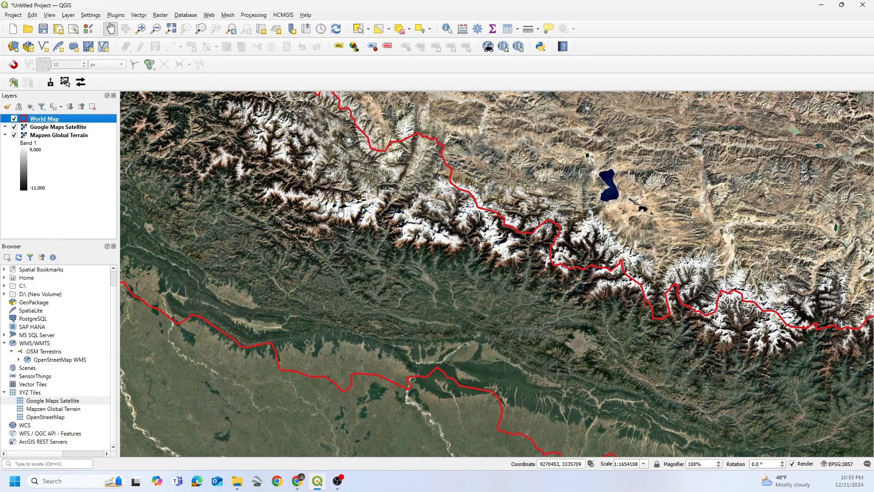
Step: Examine the red country borders over the satellite imagery along the snow-covered mountain range at several scales
{"action": "scroll", "coordinate": [328, 214], "scroll_direction": "down", "scroll_amount": 1}
{"action": "left_click_drag", "start_coordinate": [234, 104], "coordinate": [279, 163]}
{"action": "scroll", "coordinate": [278, 163], "scroll_direction": "up", "scroll_amount": 1}
{"action": "left_click_drag", "start_coordinate": [597, 394], "coordinate": [392, 199]}
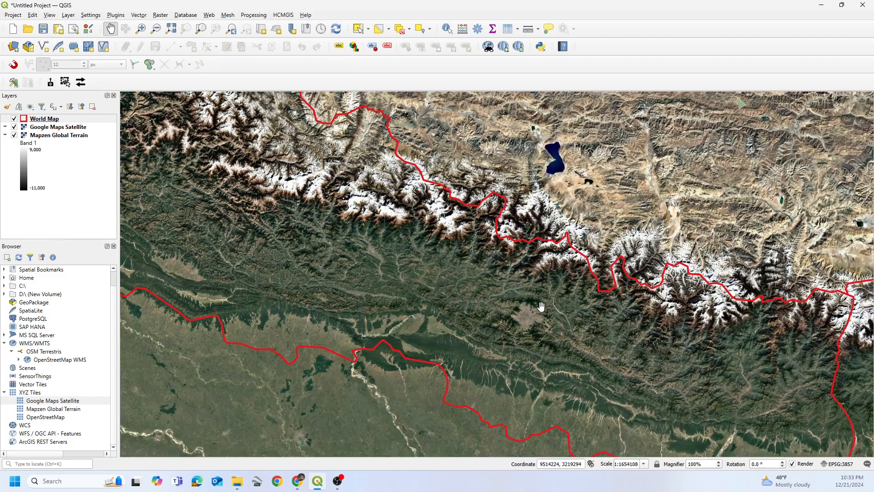
{"action": "scroll", "coordinate": [534, 318], "scroll_direction": "down", "scroll_amount": 2}
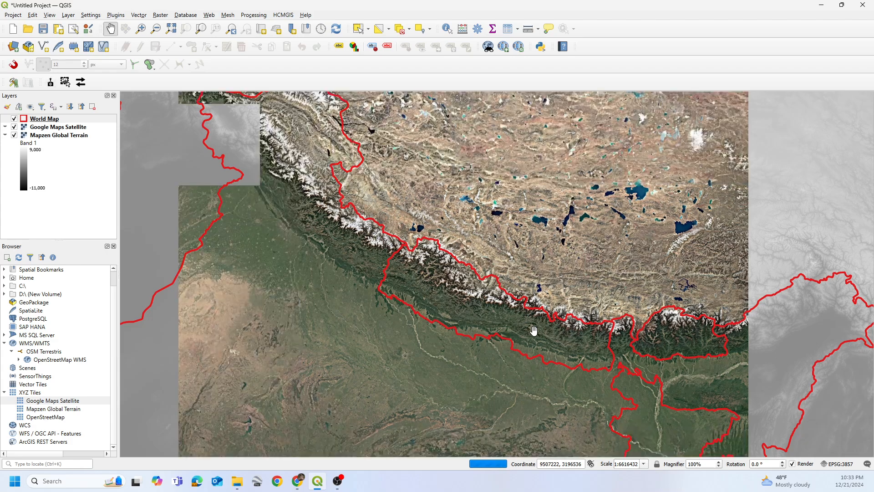
{"action": "scroll", "coordinate": [534, 330], "scroll_direction": "up", "scroll_amount": 1}
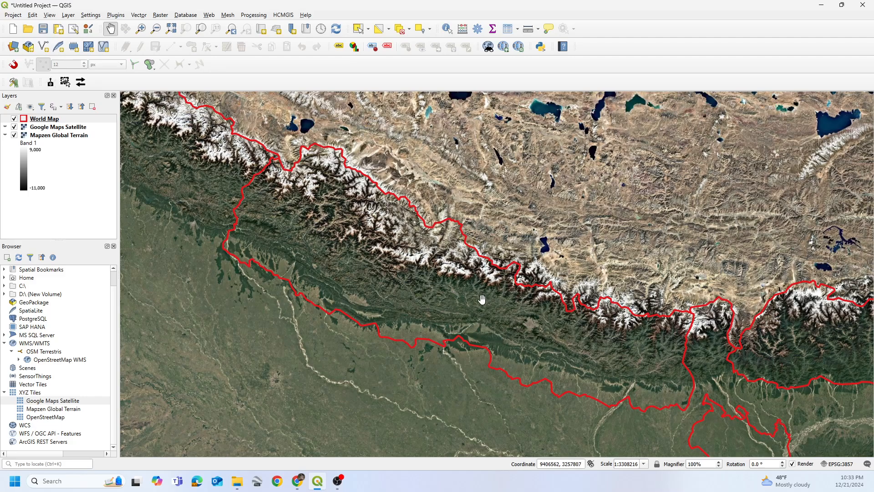
{"action": "scroll", "coordinate": [487, 288], "scroll_direction": "down", "scroll_amount": 1}
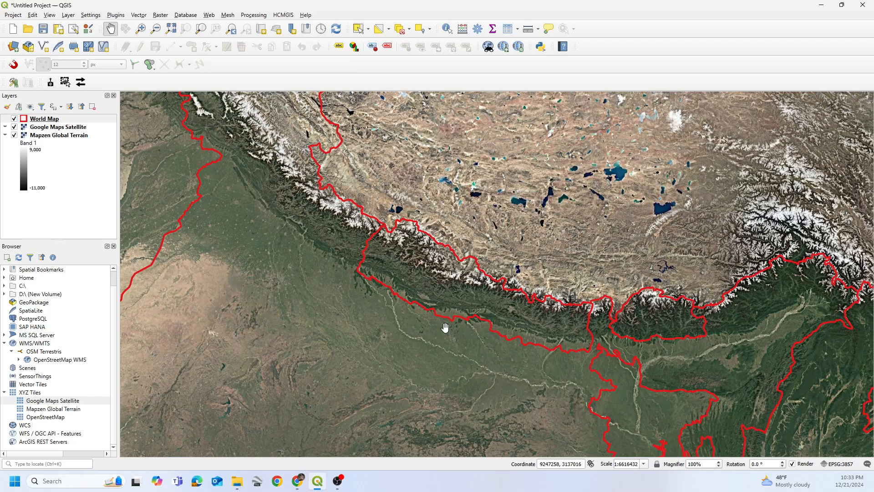
{"action": "scroll", "coordinate": [521, 320], "scroll_direction": "up", "scroll_amount": 1}
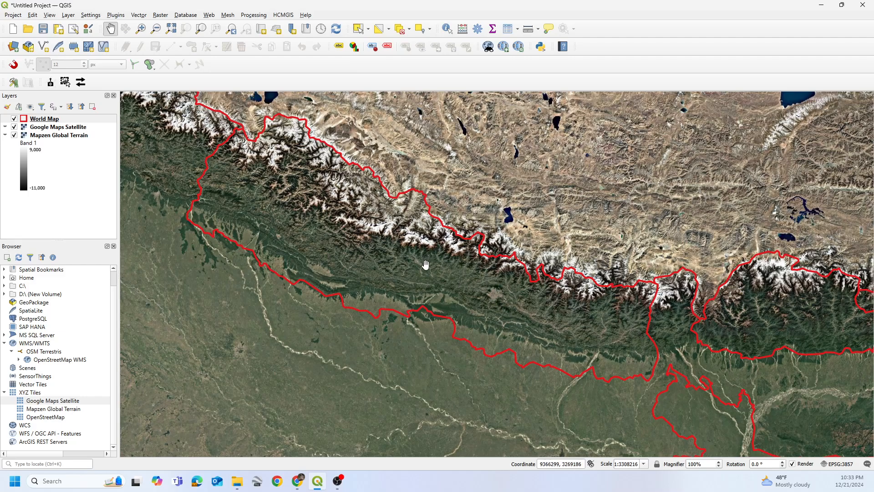
{"action": "scroll", "coordinate": [418, 262], "scroll_direction": "up", "scroll_amount": 3}
{"action": "scroll", "coordinate": [397, 255], "scroll_direction": "down", "scroll_amount": 2}
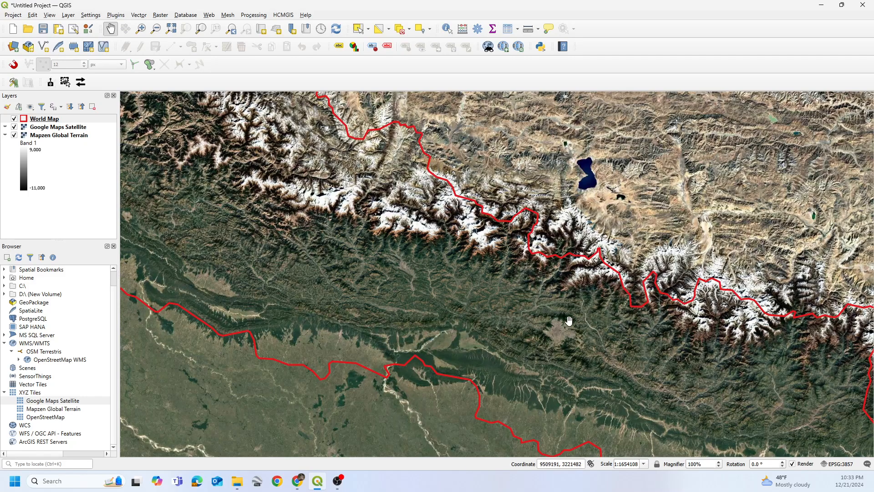
Step: Examine the satellite imagery of the large city in the valley and its airport runway
{"action": "scroll", "coordinate": [561, 335], "scroll_direction": "up", "scroll_amount": 4}
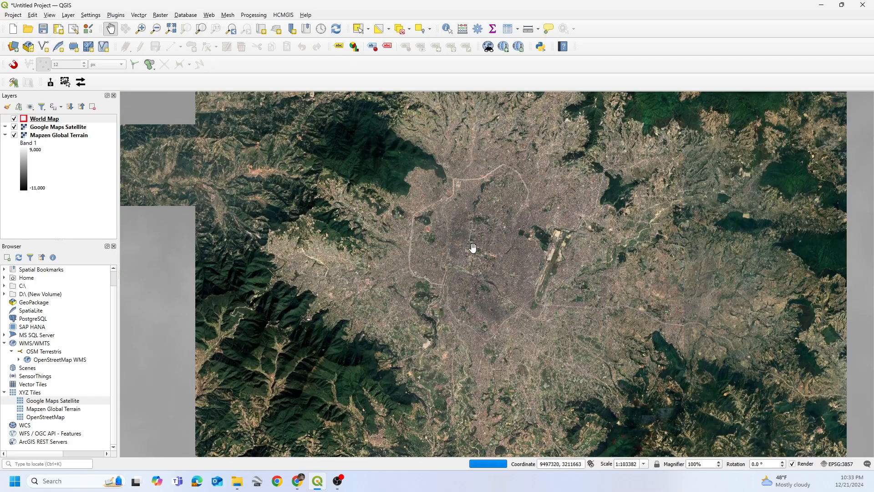
{"action": "scroll", "coordinate": [521, 334], "scroll_direction": "down", "scroll_amount": 1}
{"action": "scroll", "coordinate": [501, 296], "scroll_direction": "up", "scroll_amount": 2}
{"action": "scroll", "coordinate": [502, 296], "scroll_direction": "down", "scroll_amount": 1}
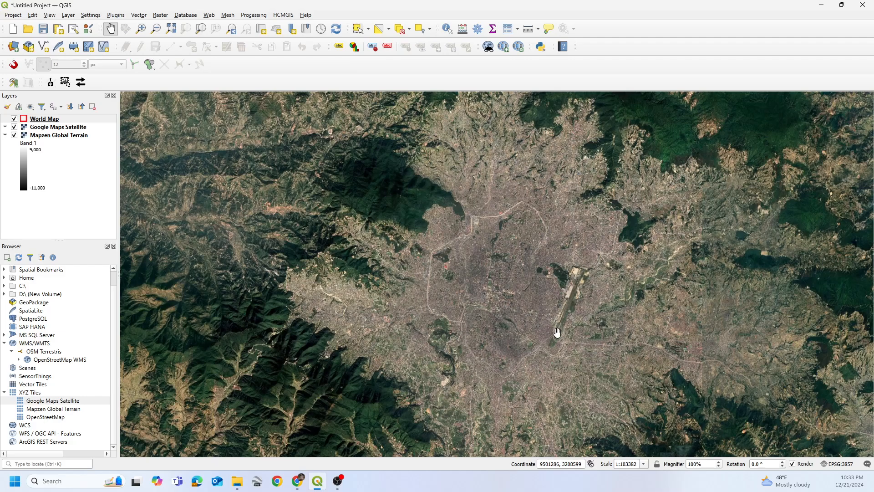
{"action": "scroll", "coordinate": [576, 320], "scroll_direction": "up", "scroll_amount": 2}
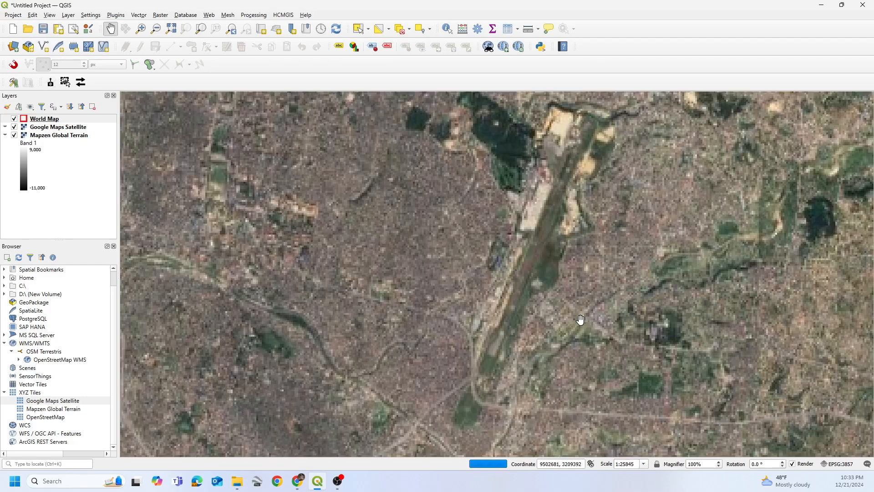
{"action": "scroll", "coordinate": [374, 346], "scroll_direction": "down", "scroll_amount": 1}
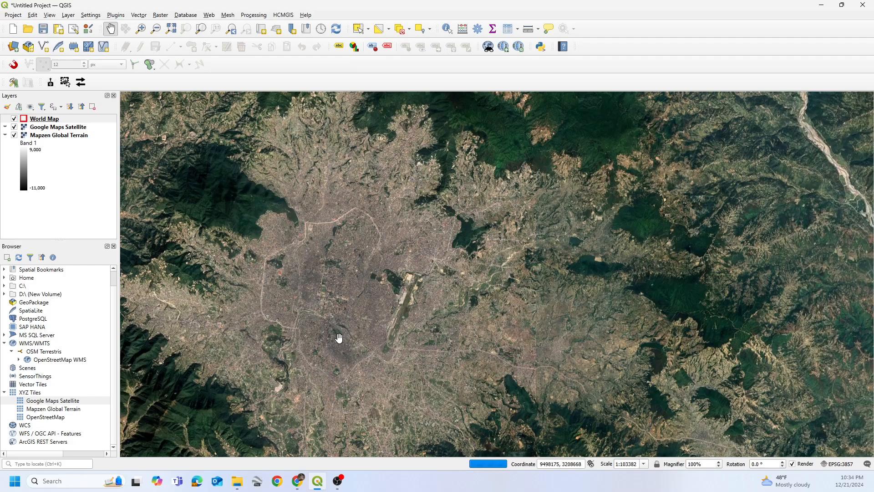
Step: Inspect the city's river bridge, the large green field and the surrounding buildings at scales down to 1:808
{"action": "scroll", "coordinate": [339, 334], "scroll_direction": "up", "scroll_amount": 3}
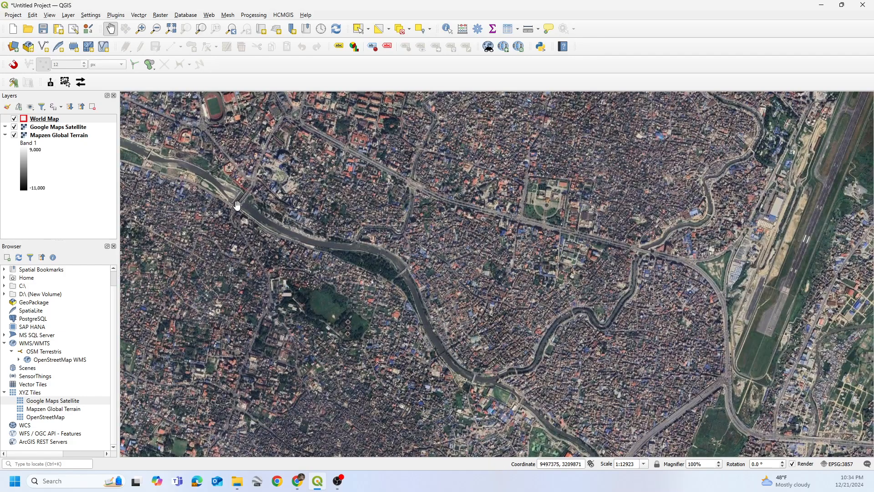
{"action": "left_click_drag", "start_coordinate": [242, 194], "coordinate": [318, 276]}
{"action": "scroll", "coordinate": [319, 275], "scroll_direction": "up", "scroll_amount": 2}
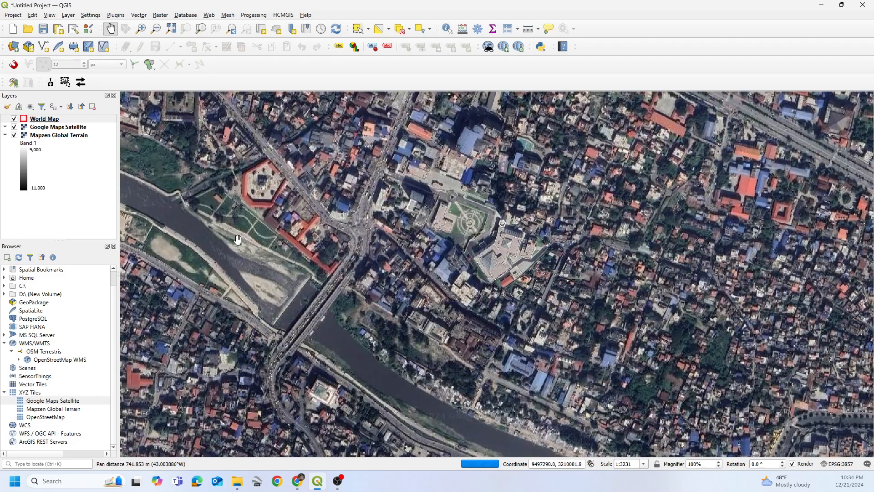
{"action": "left_click_drag", "start_coordinate": [313, 346], "coordinate": [346, 261]}
{"action": "left_click_drag", "start_coordinate": [375, 436], "coordinate": [377, 248]}
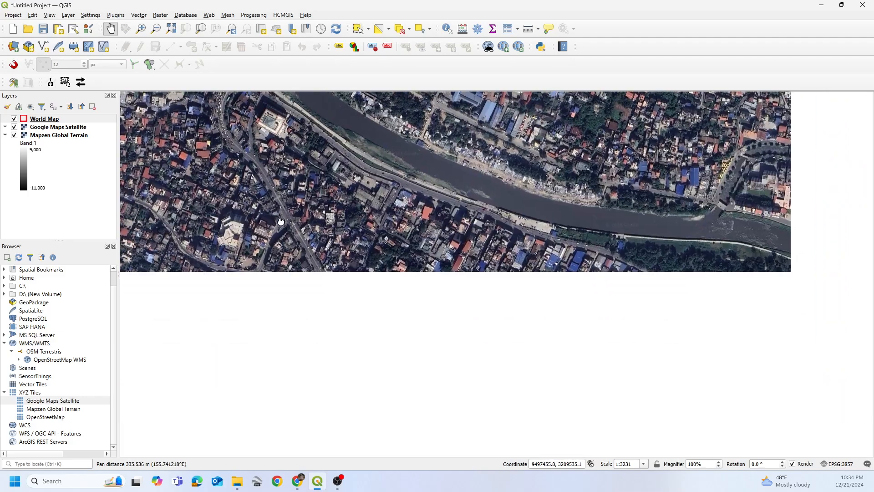
{"action": "left_click_drag", "start_coordinate": [384, 364], "coordinate": [384, 146]}
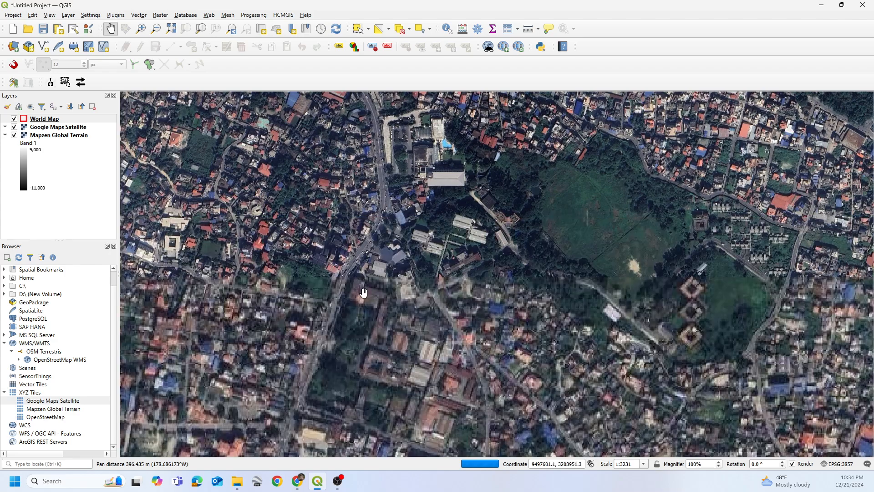
{"action": "left_click_drag", "start_coordinate": [601, 250], "coordinate": [576, 316]}
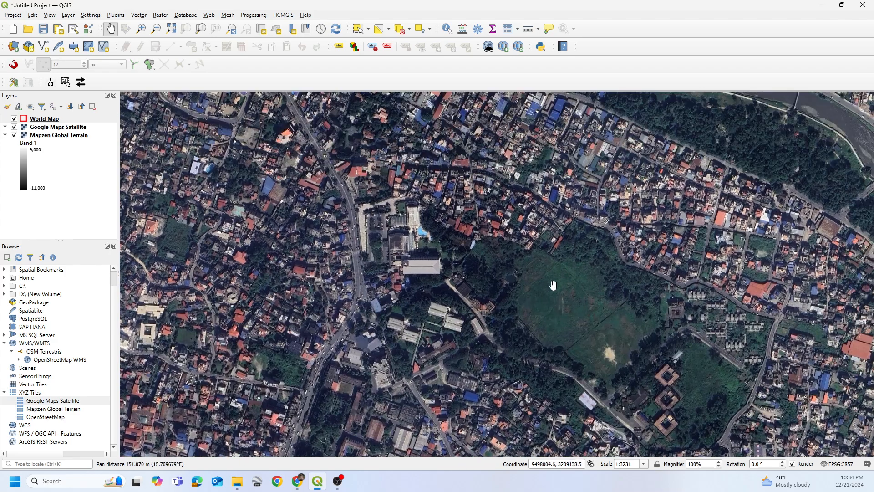
{"action": "left_click_drag", "start_coordinate": [552, 285], "coordinate": [472, 201]}
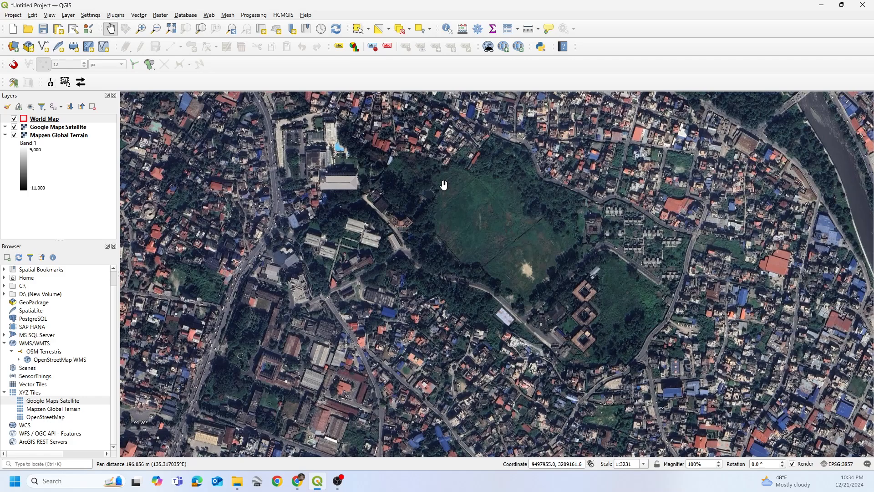
{"action": "scroll", "coordinate": [524, 292], "scroll_direction": "up", "scroll_amount": 1}
{"action": "left_click_drag", "start_coordinate": [508, 242], "coordinate": [533, 350]}
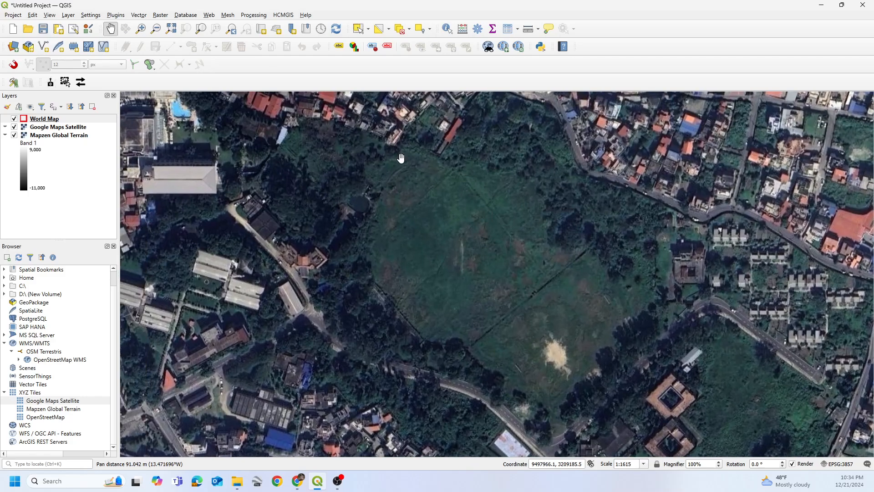
{"action": "left_click_drag", "start_coordinate": [579, 329], "coordinate": [431, 212]}
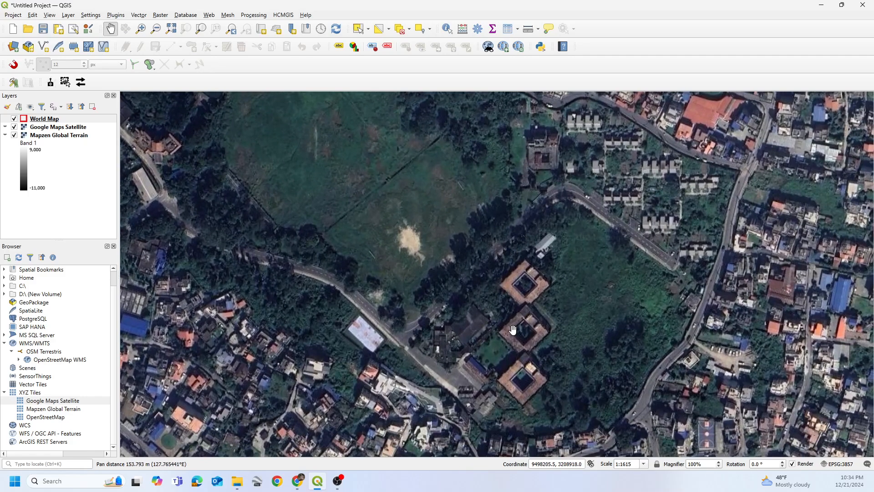
{"action": "left_click_drag", "start_coordinate": [527, 264], "coordinate": [533, 324]}
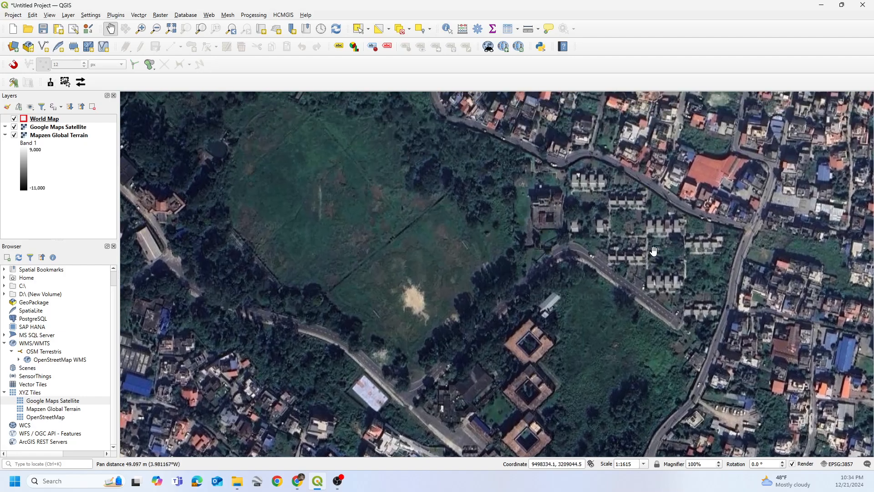
{"action": "scroll", "coordinate": [616, 335], "scroll_direction": "down", "scroll_amount": 1}
{"action": "left_click_drag", "start_coordinate": [551, 382], "coordinate": [586, 320]}
{"action": "scroll", "coordinate": [586, 321], "scroll_direction": "up", "scroll_amount": 2}
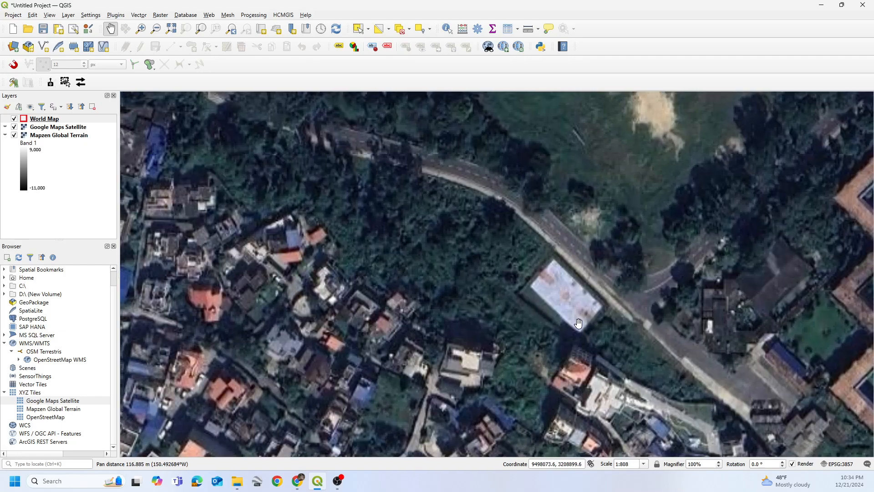
Step: Return to the river bridge and inspect the nearby red-roofed polygonal complex at scale 1:808
{"action": "scroll", "coordinate": [415, 324], "scroll_direction": "down", "scroll_amount": 2}
{"action": "left_click_drag", "start_coordinate": [337, 278], "coordinate": [436, 364]}
{"action": "left_click_drag", "start_coordinate": [298, 195], "coordinate": [381, 270]}
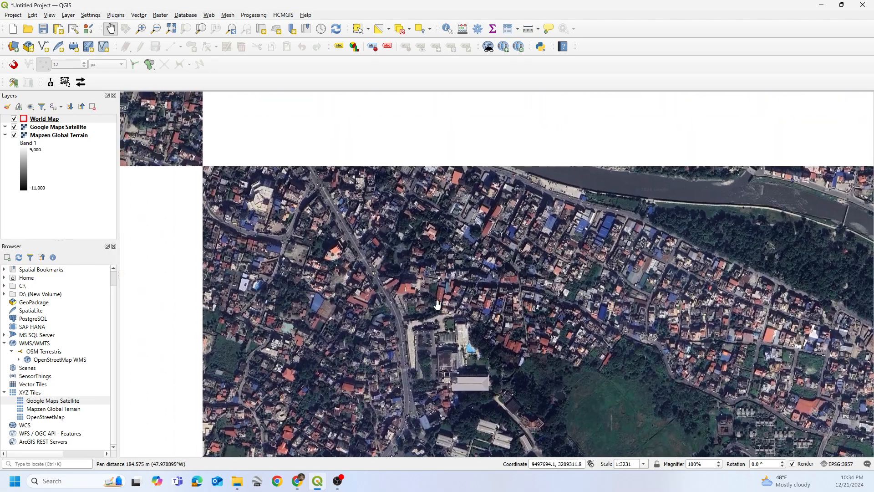
{"action": "scroll", "coordinate": [381, 269], "scroll_direction": "down", "scroll_amount": 2}
{"action": "left_click_drag", "start_coordinate": [350, 189], "coordinate": [401, 263]}
{"action": "scroll", "coordinate": [400, 263], "scroll_direction": "up", "scroll_amount": 2}
{"action": "left_click_drag", "start_coordinate": [554, 317], "coordinate": [475, 372]}
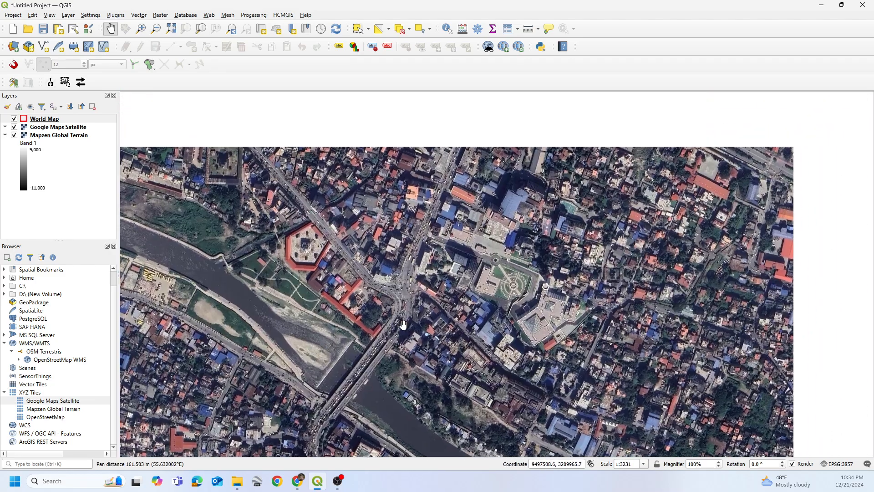
{"action": "scroll", "coordinate": [327, 332], "scroll_direction": "up", "scroll_amount": 1}
{"action": "left_click_drag", "start_coordinate": [265, 117], "coordinate": [321, 198]}
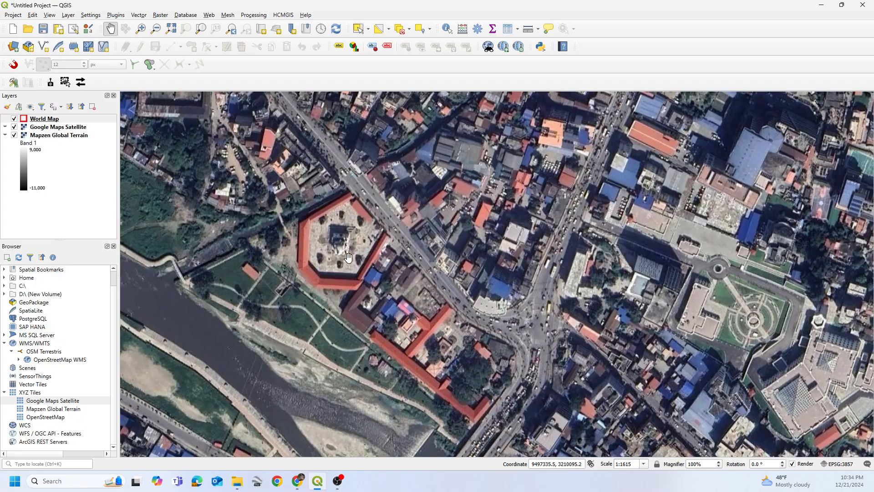
{"action": "scroll", "coordinate": [364, 98], "scroll_direction": "down", "scroll_amount": 2}
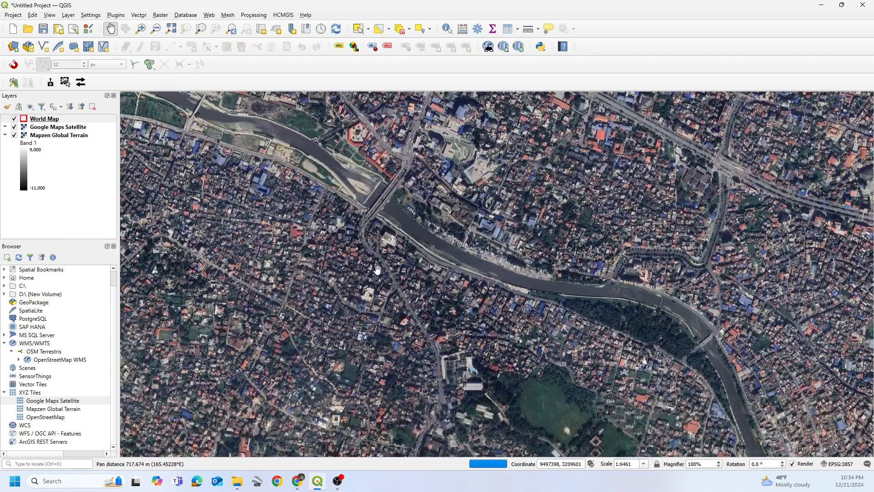
{"action": "left_click", "coordinate": [352, 174]}
{"action": "left_click_drag", "start_coordinate": [352, 174], "coordinate": [360, 266]}
{"action": "scroll", "coordinate": [360, 267], "scroll_direction": "up", "scroll_amount": 1}
{"action": "scroll", "coordinate": [365, 200], "scroll_direction": "up", "scroll_amount": 1}
{"action": "left_click_drag", "start_coordinate": [365, 199], "coordinate": [369, 263]}
{"action": "scroll", "coordinate": [378, 251], "scroll_direction": "up", "scroll_amount": 1}
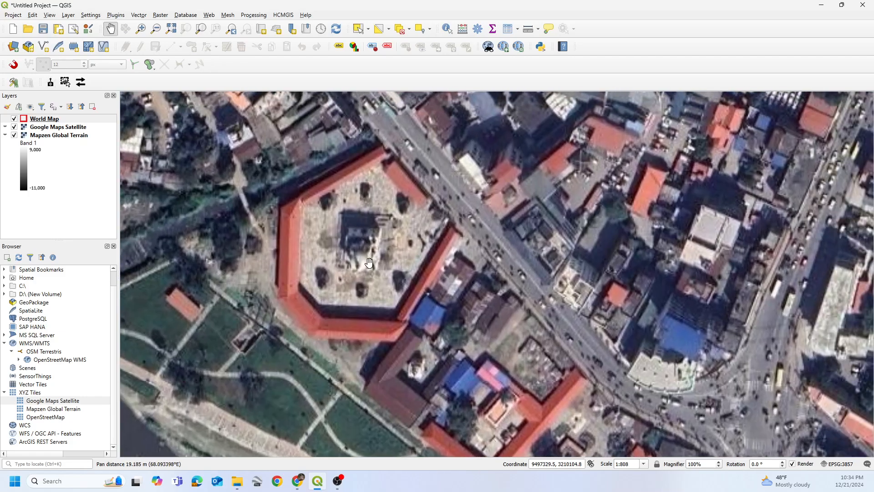
Step: Create a new polygon shapefile layer named 45, keeping the EPSG:4326 - WGS 84 coordinate system
{"action": "left_click", "coordinate": [66, 82]}
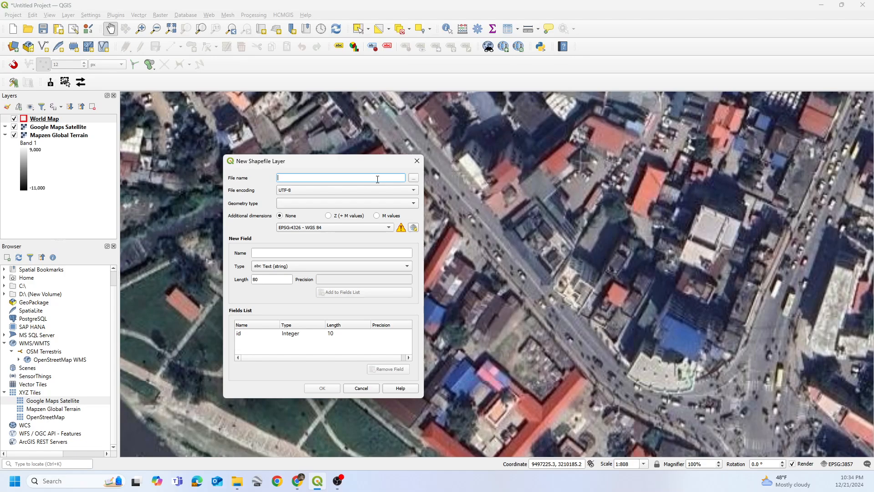
{"action": "left_click", "coordinate": [359, 201]}
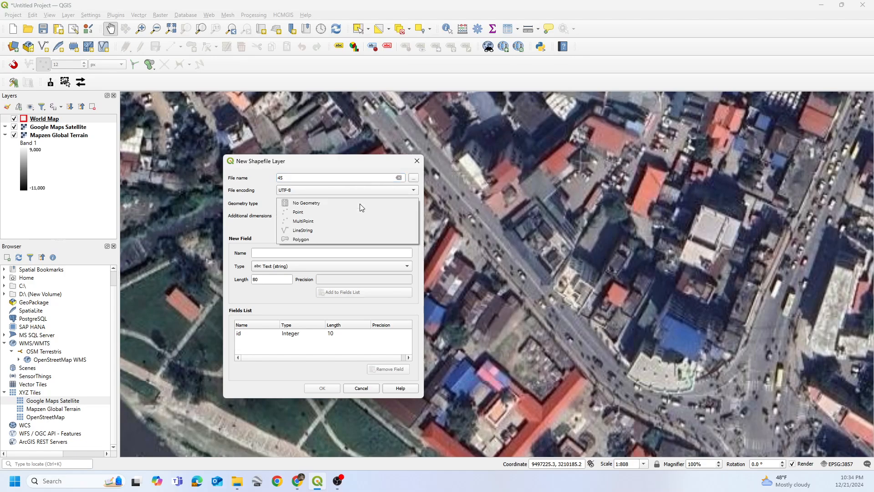
{"action": "left_click", "coordinate": [321, 236]}
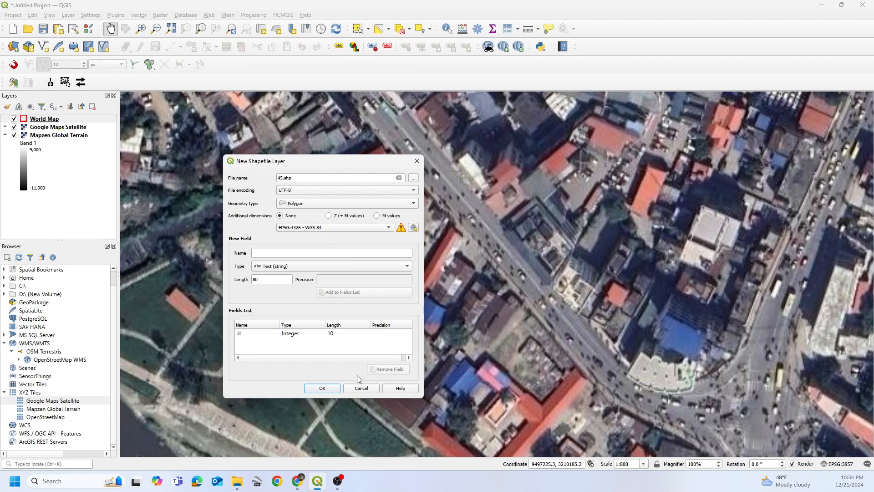
{"action": "left_click", "coordinate": [321, 387]}
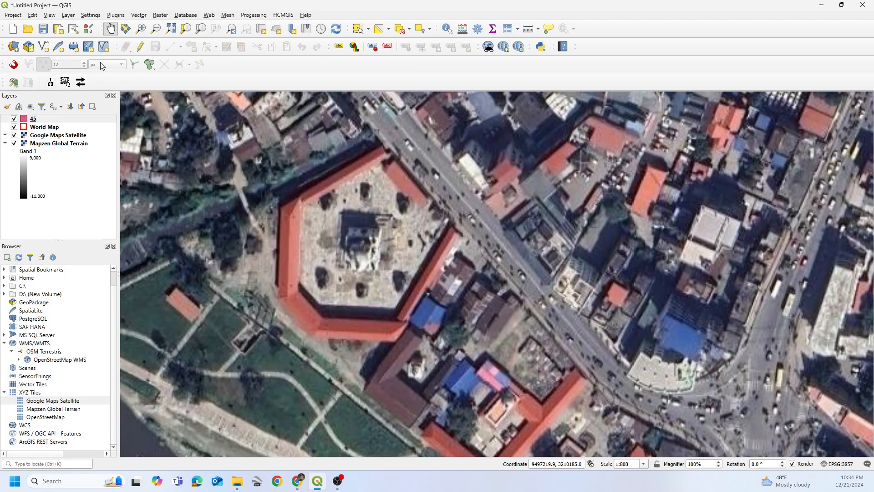
Step: Enable editing on layer 45 and digitize a polygon around the red-roofed polygonal complex, giving it id 1
{"action": "left_click", "coordinate": [138, 48]}
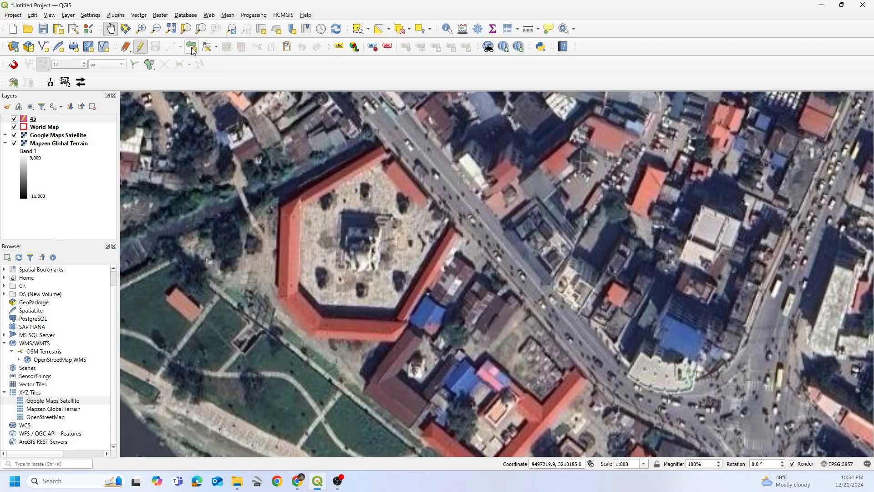
{"action": "left_click", "coordinate": [192, 48]}
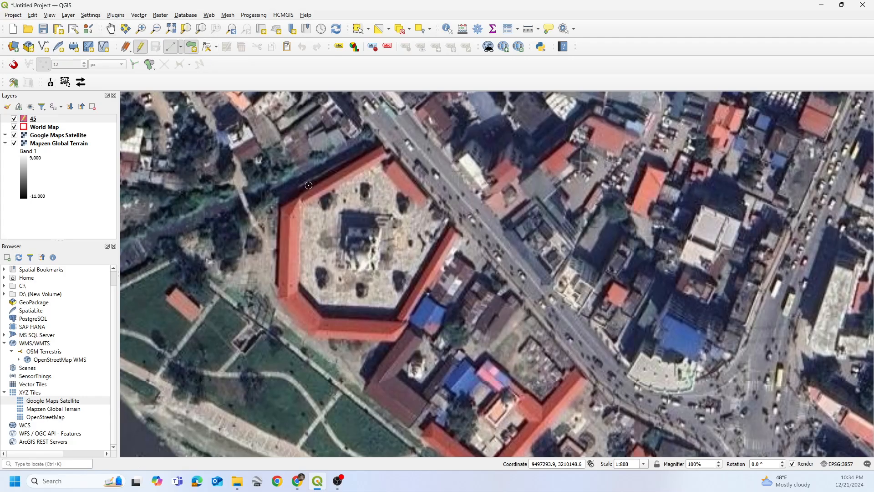
{"action": "left_click", "coordinate": [280, 205]}
{"action": "left_click", "coordinate": [381, 147]}
{"action": "left_click", "coordinate": [279, 298]}
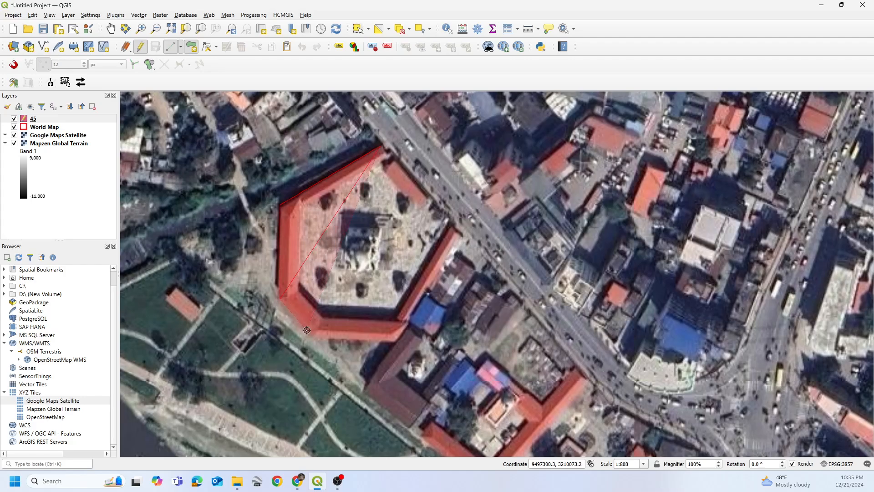
{"action": "left_click", "coordinate": [309, 334]}
{"action": "left_click", "coordinate": [396, 341]}
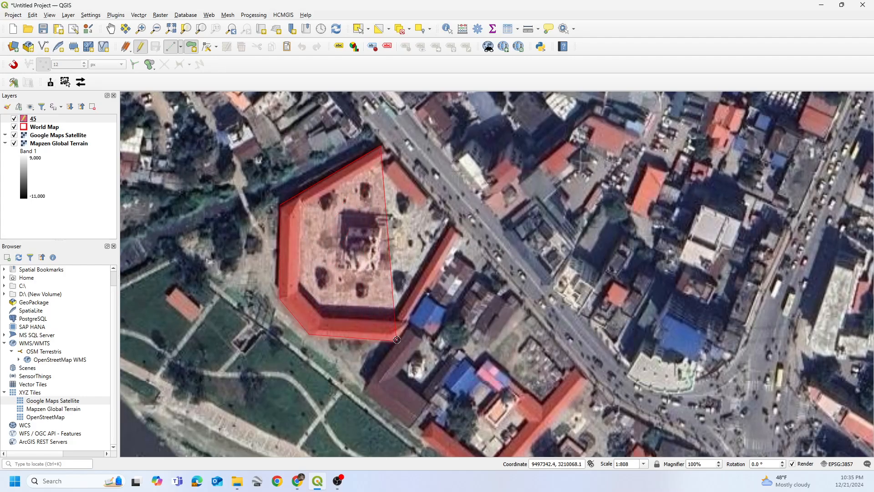
{"action": "left_click", "coordinate": [464, 235]}
{"action": "right_click", "coordinate": [463, 235]}
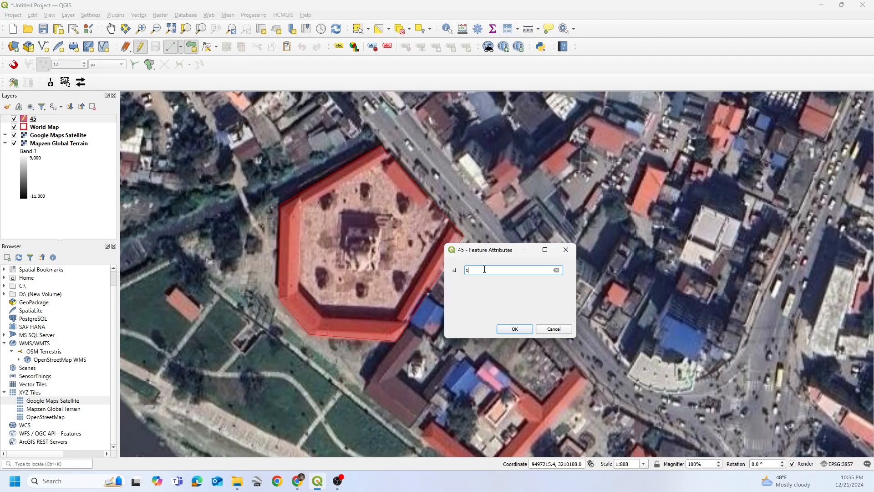
{"action": "key", "text": "Return"}
Step: Examine the digitized polygon against the surrounding satellite imagery at scales of 1:808 and 1:1615
{"action": "scroll", "coordinate": [455, 288], "scroll_direction": "down", "scroll_amount": 1}
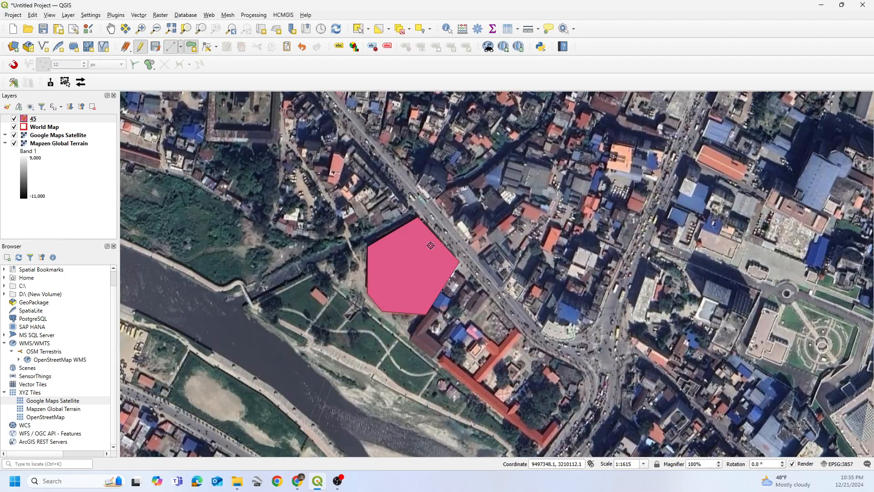
{"action": "scroll", "coordinate": [388, 266], "scroll_direction": "up", "scroll_amount": 1}
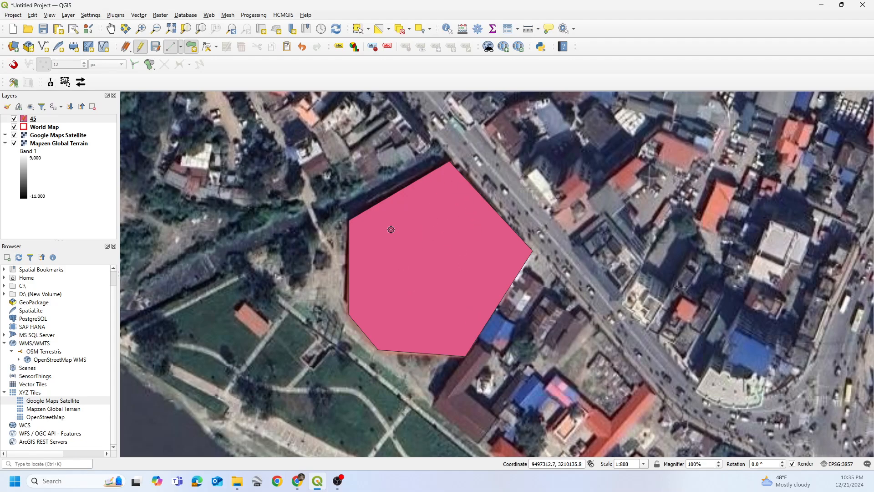
{"action": "scroll", "coordinate": [448, 223], "scroll_direction": "up", "scroll_amount": 2}
{"action": "scroll", "coordinate": [445, 341], "scroll_direction": "down", "scroll_amount": 2}
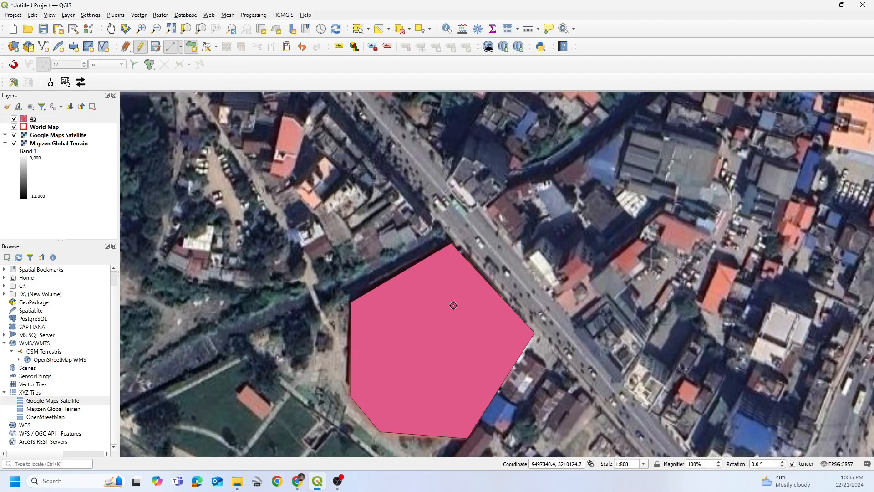
{"action": "scroll", "coordinate": [442, 376], "scroll_direction": "down", "scroll_amount": 1}
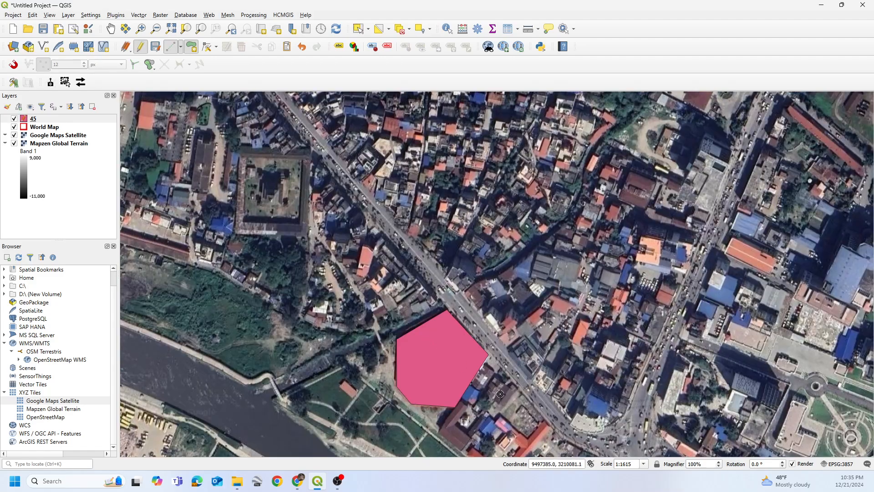
{"action": "scroll", "coordinate": [445, 359], "scroll_direction": "up", "scroll_amount": 1}
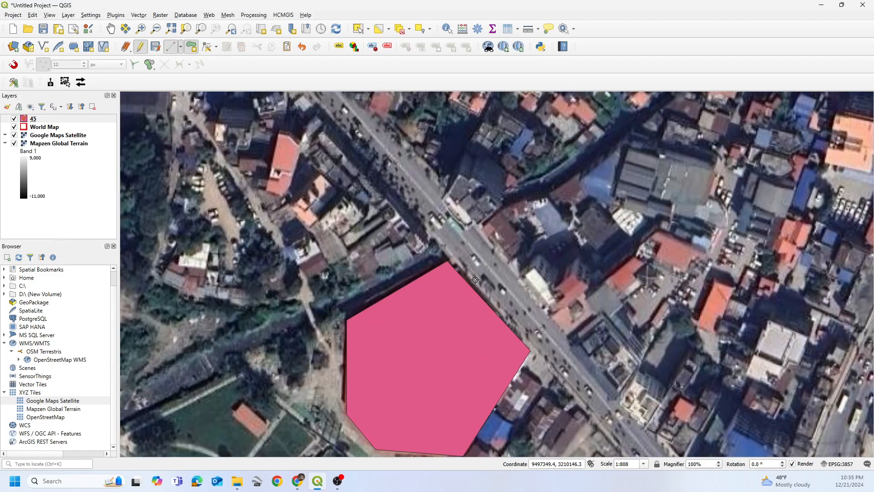
{"action": "left_click_drag", "start_coordinate": [292, 274], "coordinate": [208, 169]}
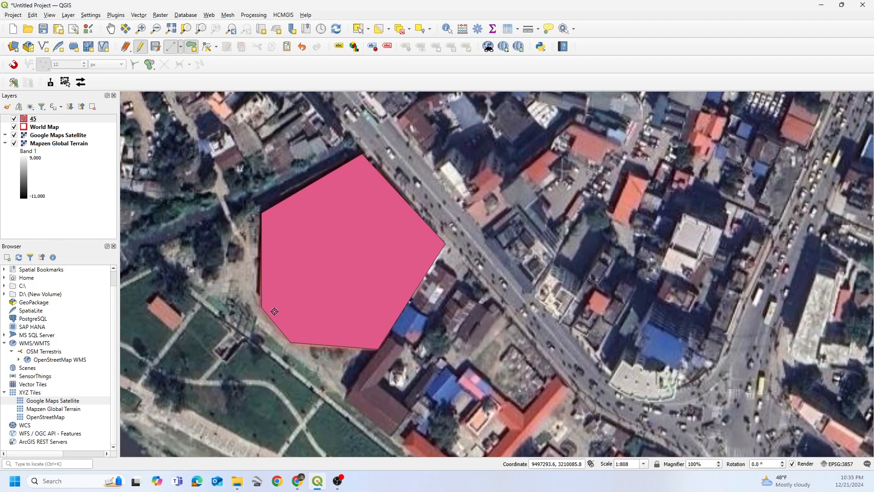
Step: Save the polygon edits to layer 45 while starting its removal, and cancel the removal itself
{"action": "right_click", "coordinate": [57, 119]}
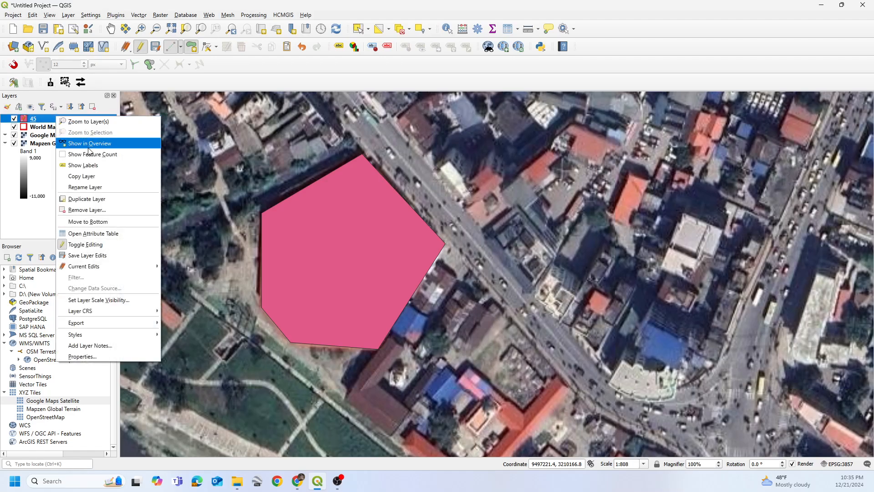
{"action": "left_click", "coordinate": [163, 208]}
{"action": "left_click", "coordinate": [418, 246]}
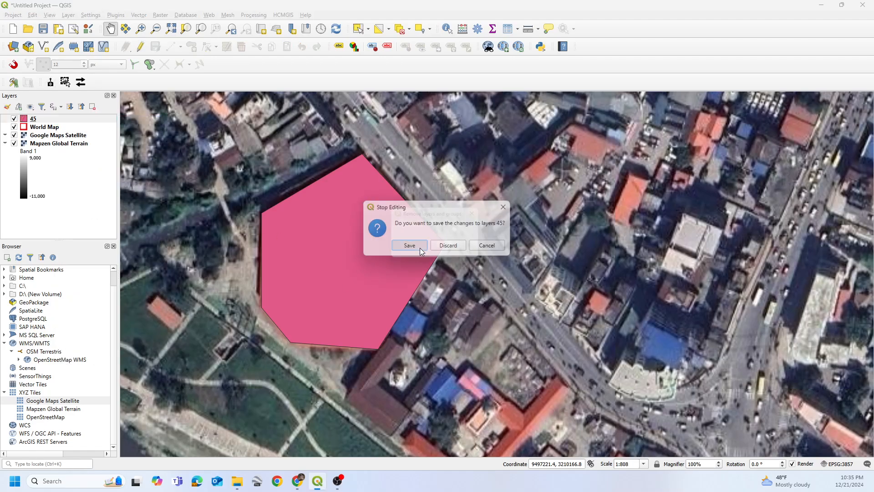
{"action": "left_click", "coordinate": [461, 250]}
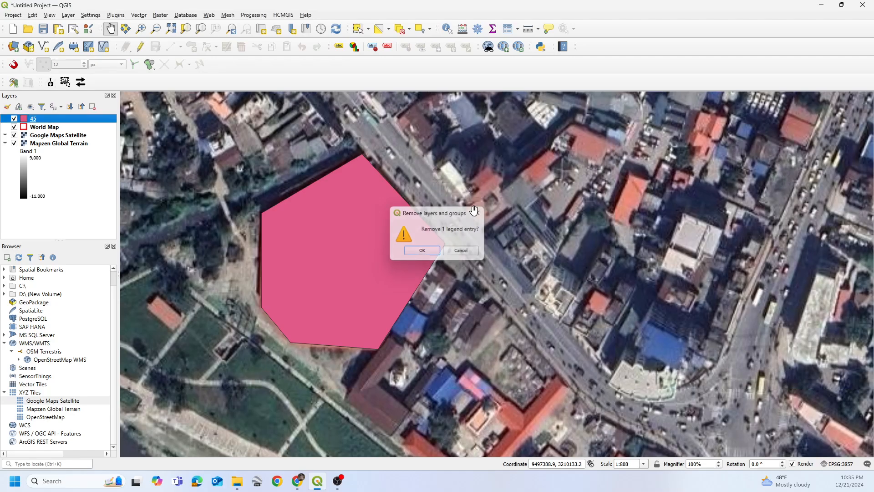
Step: Remove layer 45 from the project and view the uncovered complex and river bridge
{"action": "right_click", "coordinate": [30, 120]}
{"action": "left_click", "coordinate": [72, 192]}
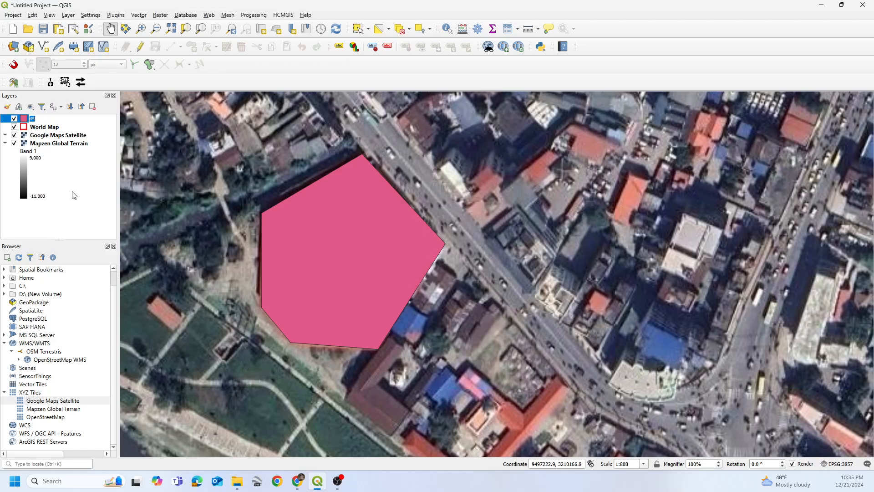
{"action": "right_click", "coordinate": [39, 119]}
{"action": "left_click", "coordinate": [36, 138]}
{"action": "left_click", "coordinate": [36, 137]}
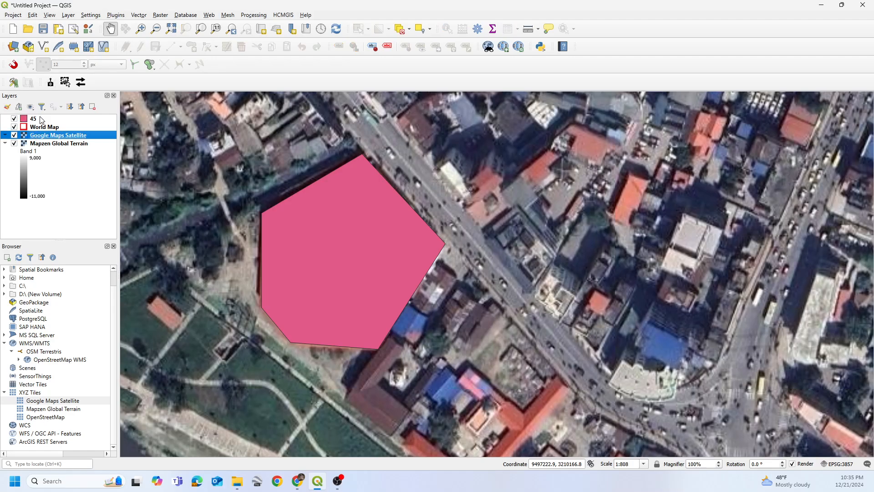
{"action": "right_click", "coordinate": [40, 118]}
{"action": "left_click", "coordinate": [71, 209]}
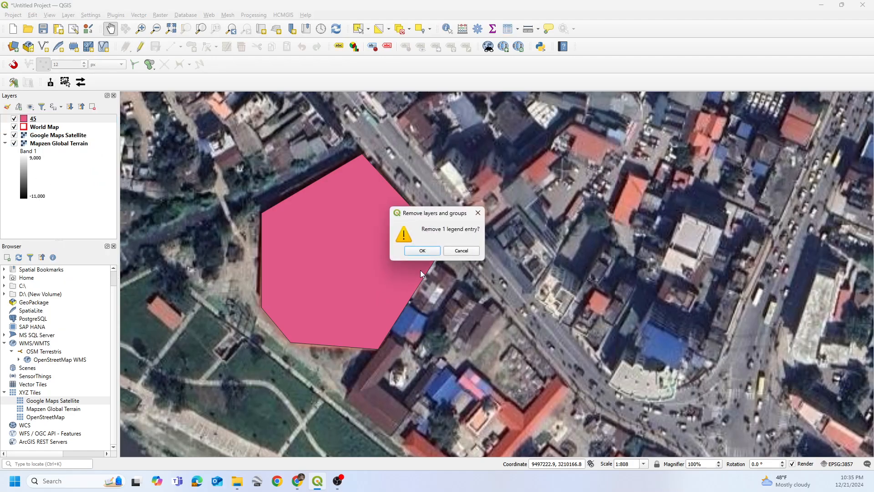
{"action": "left_click", "coordinate": [423, 252]}
{"action": "scroll", "coordinate": [423, 251], "scroll_direction": "down", "scroll_amount": 2}
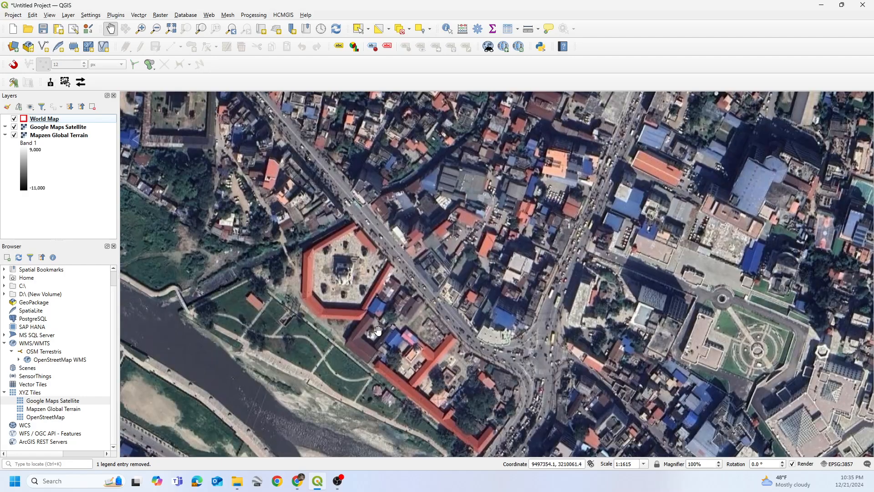
{"action": "left_click_drag", "start_coordinate": [481, 348], "coordinate": [420, 250]}
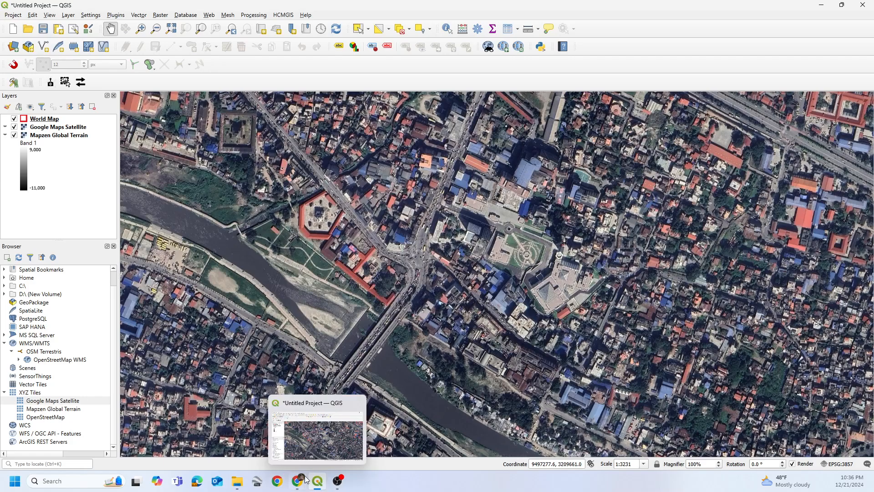
Step: Switch to Chrome and copy the Hybrid Google Maps tile URL from the Hatari Labs page
{"action": "mouse_move", "coordinate": [300, 481]}
{"action": "left_click", "coordinate": [346, 432]}
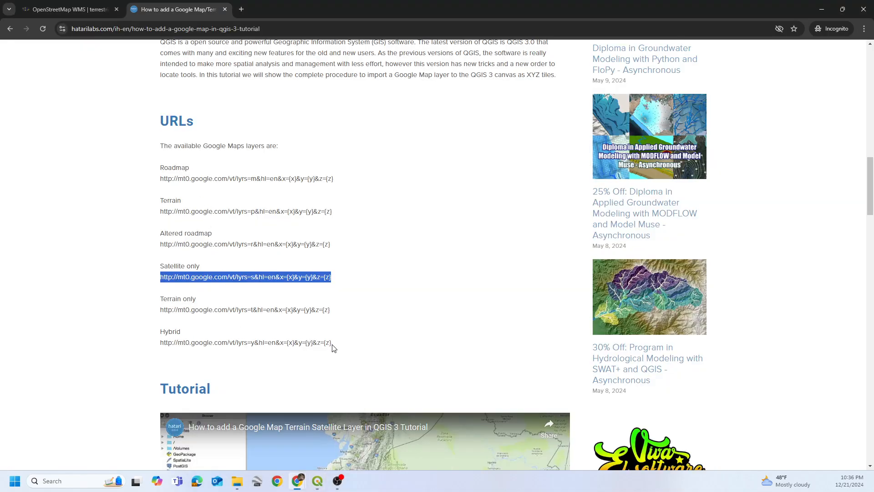
{"action": "left_click_drag", "start_coordinate": [333, 349], "coordinate": [160, 348]}
{"action": "key", "text": "ctrl+c"}
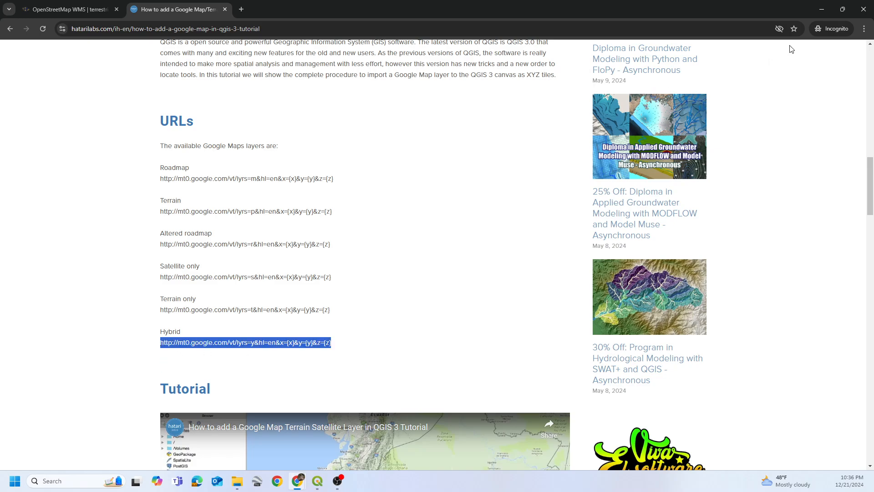
{"action": "left_click", "coordinate": [319, 478]}
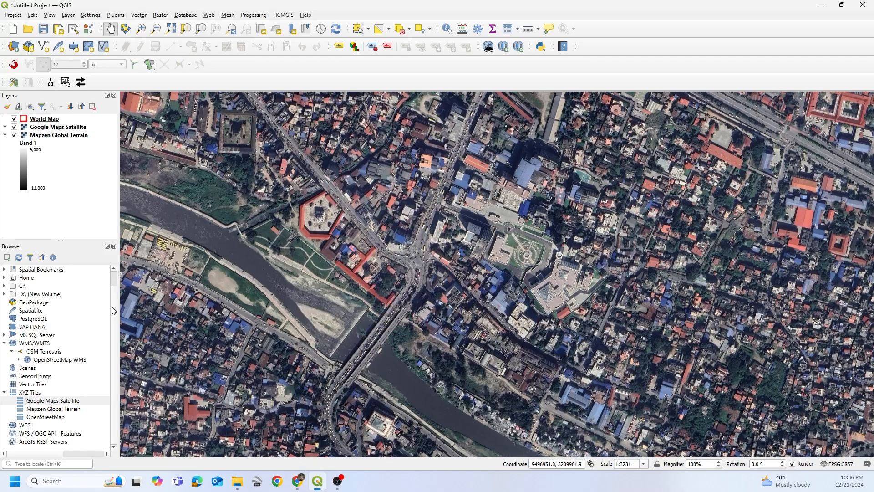
{"action": "right_click", "coordinate": [26, 391]}
{"action": "left_click", "coordinate": [46, 401]}
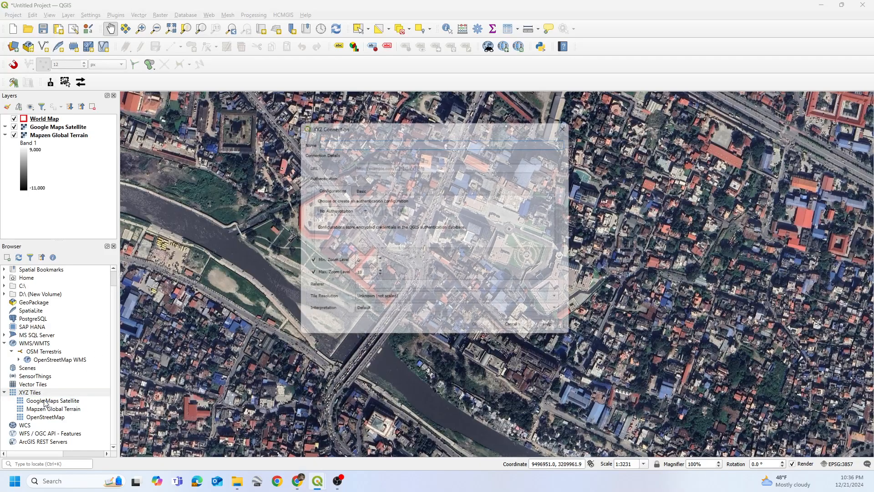
{"action": "left_click", "coordinate": [384, 165]}
{"action": "key", "text": "ctrl+v"}
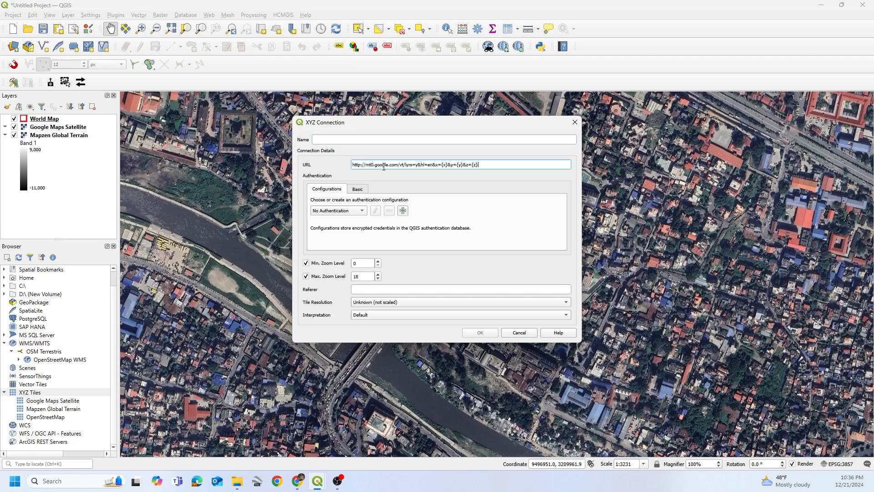
{"action": "left_click", "coordinate": [370, 140]}
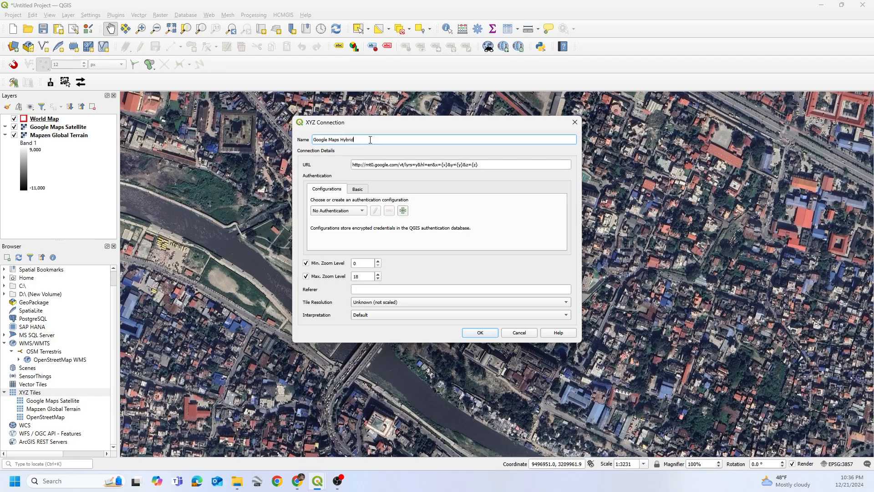
{"action": "left_click", "coordinate": [480, 332]}
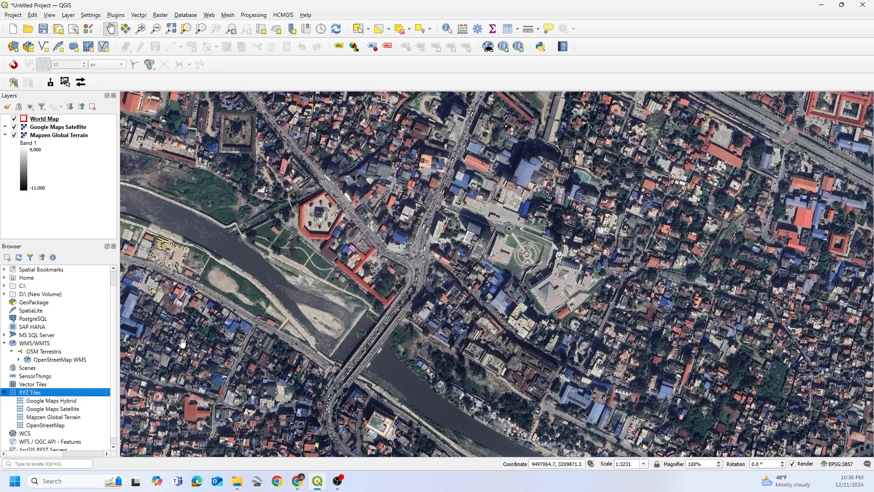
Step: Add Google Maps Hybrid to the map and inspect its place and road labels around the river and main intersection
{"action": "left_click", "coordinate": [68, 401]}
{"action": "left_click_drag", "start_coordinate": [68, 401], "coordinate": [346, 314]}
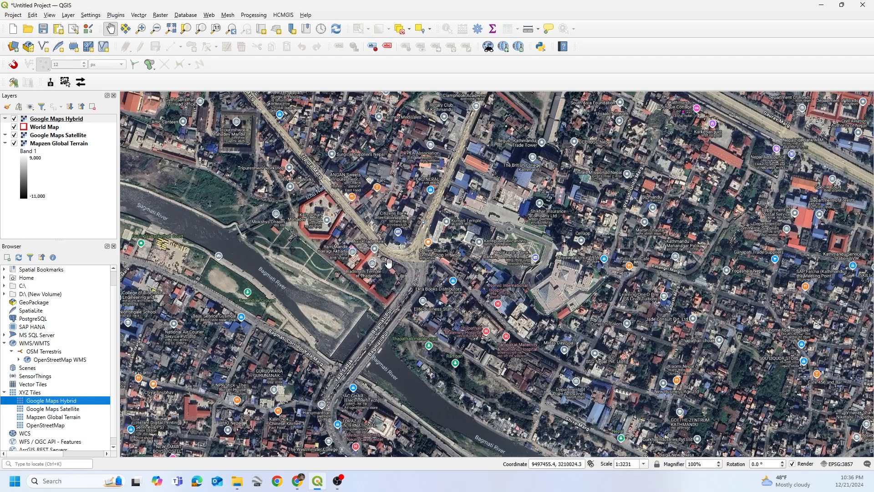
{"action": "scroll", "coordinate": [387, 239], "scroll_direction": "up", "scroll_amount": 2}
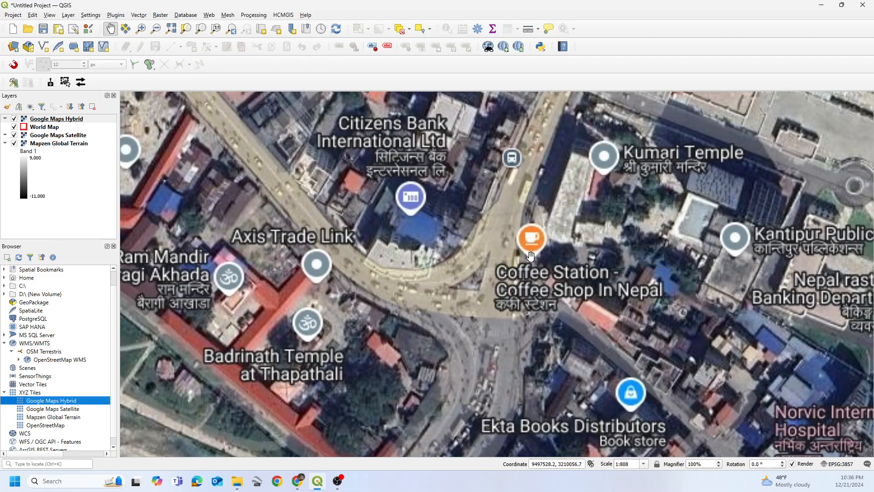
{"action": "scroll", "coordinate": [669, 329], "scroll_direction": "down", "scroll_amount": 2}
{"action": "left_click_drag", "start_coordinate": [352, 278], "coordinate": [411, 296]}
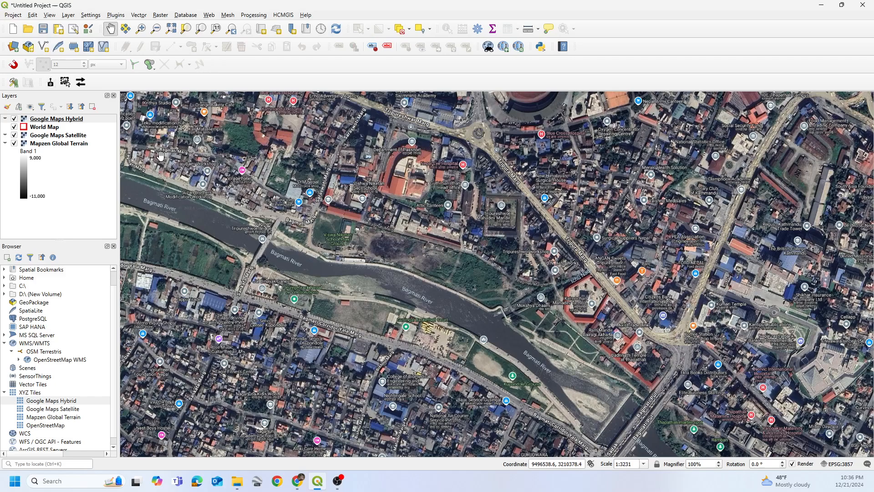
Step: Hide the Google Maps Hybrid, World Map and Google Maps Satellite layers to view the Mapzen Global Terrain at regional scale
{"action": "left_click", "coordinate": [15, 120]}
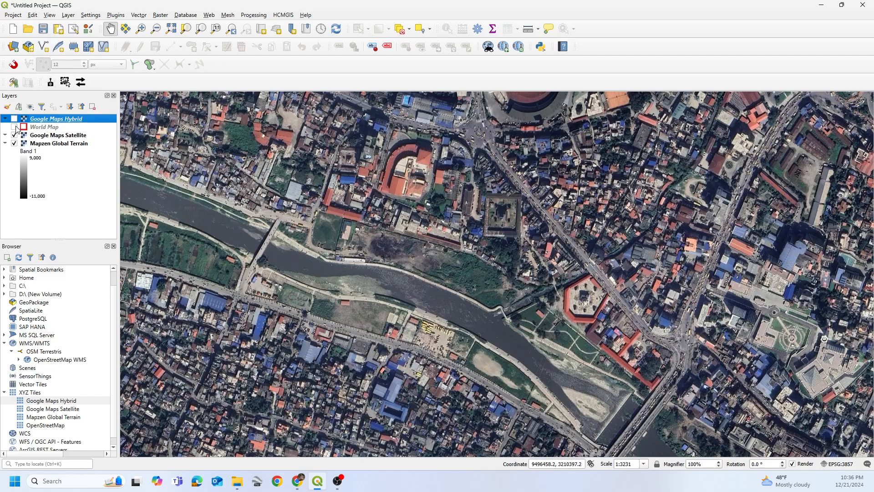
{"action": "left_click", "coordinate": [15, 136]}
{"action": "scroll", "coordinate": [408, 282], "scroll_direction": "down", "scroll_amount": 8}
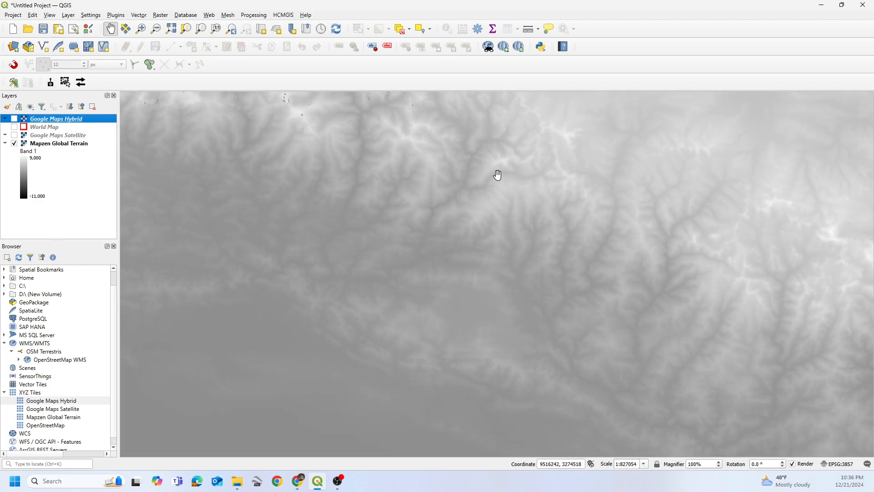
Step: Show Google Maps Satellite instead of Mapzen Global Terrain and examine the river valleys and the confluence beside the town up close
{"action": "left_click", "coordinate": [14, 143]}
{"action": "left_click", "coordinate": [14, 135]}
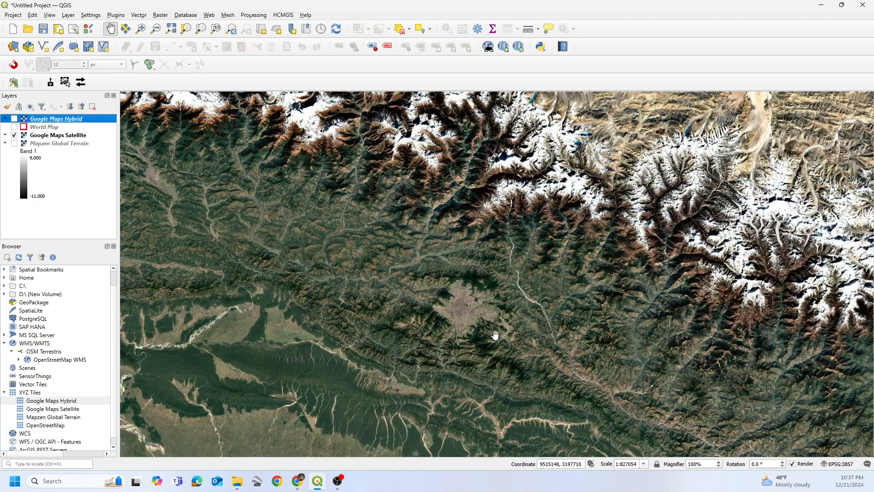
{"action": "scroll", "coordinate": [495, 334], "scroll_direction": "up", "scroll_amount": 2}
{"action": "scroll", "coordinate": [566, 297], "scroll_direction": "down", "scroll_amount": 2}
{"action": "left_click_drag", "start_coordinate": [566, 296], "coordinate": [503, 299]}
{"action": "scroll", "coordinate": [523, 284], "scroll_direction": "up", "scroll_amount": 3}
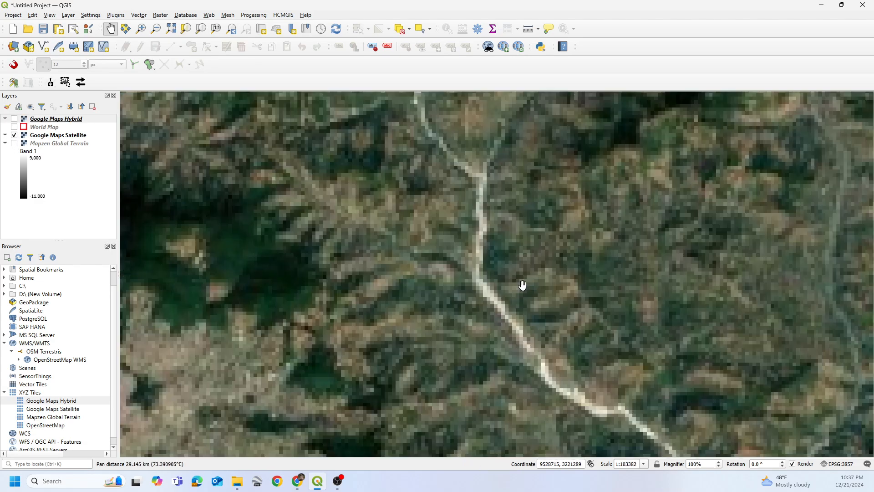
{"action": "scroll", "coordinate": [467, 253], "scroll_direction": "down", "scroll_amount": 1}
{"action": "scroll", "coordinate": [504, 317], "scroll_direction": "down", "scroll_amount": 2}
{"action": "scroll", "coordinate": [435, 291], "scroll_direction": "up", "scroll_amount": 4}
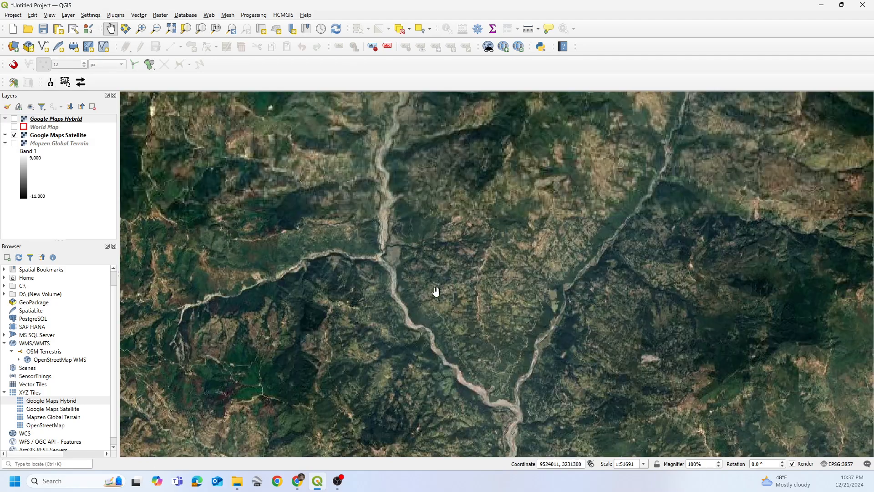
{"action": "left_click_drag", "start_coordinate": [481, 377], "coordinate": [411, 248]}
{"action": "scroll", "coordinate": [441, 309], "scroll_direction": "up", "scroll_amount": 1}
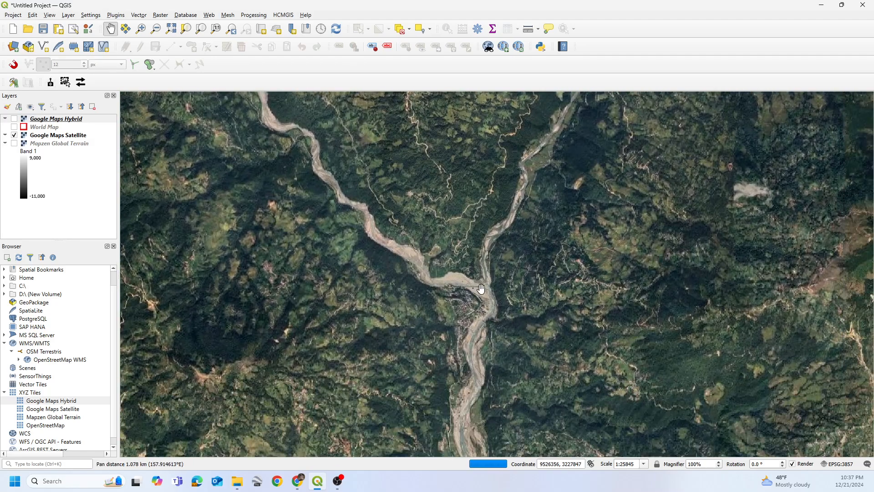
{"action": "scroll", "coordinate": [481, 289], "scroll_direction": "up", "scroll_amount": 1}
{"action": "left_click_drag", "start_coordinate": [425, 298], "coordinate": [429, 339]}
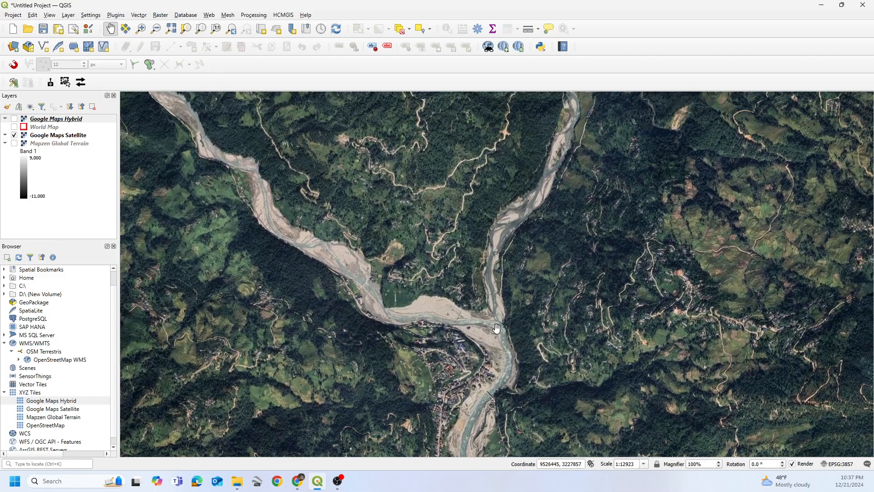
{"action": "left_click_drag", "start_coordinate": [492, 330], "coordinate": [470, 291]}
{"action": "scroll", "coordinate": [470, 291], "scroll_direction": "up", "scroll_amount": 1}
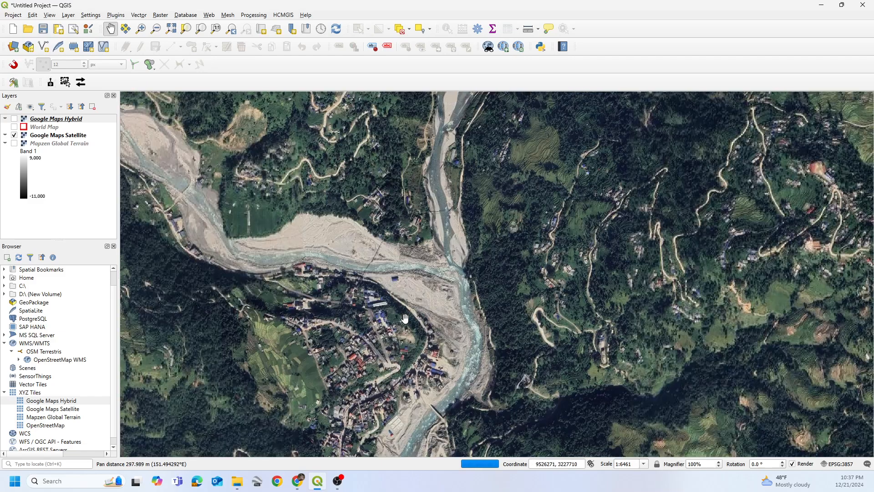
{"action": "left_click_drag", "start_coordinate": [405, 318], "coordinate": [424, 362]}
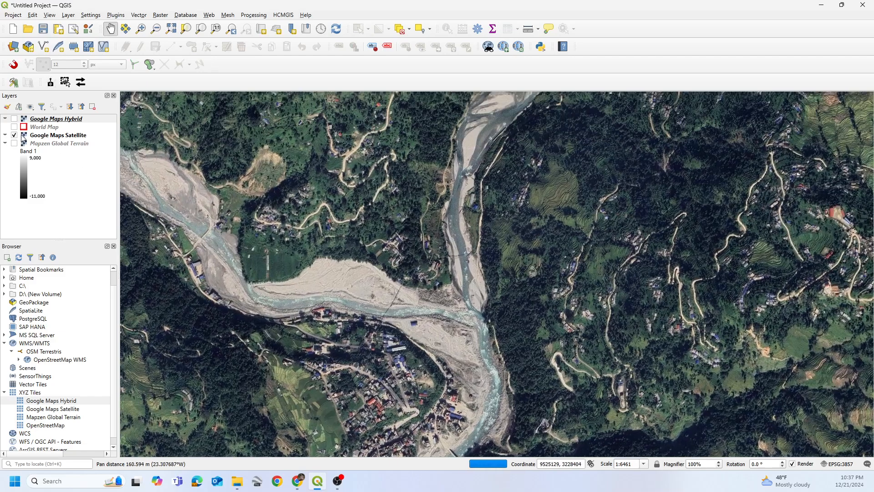
Step: Show Google Maps Hybrid instead of Google Maps Satellite and inspect its labels from the river confluence out to the Kathmandu region
{"action": "left_click", "coordinate": [14, 135]}
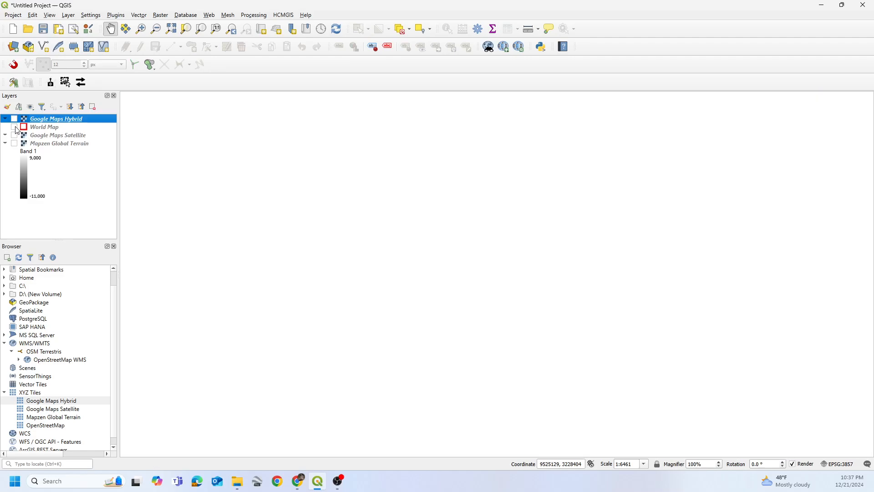
{"action": "left_click", "coordinate": [14, 119]}
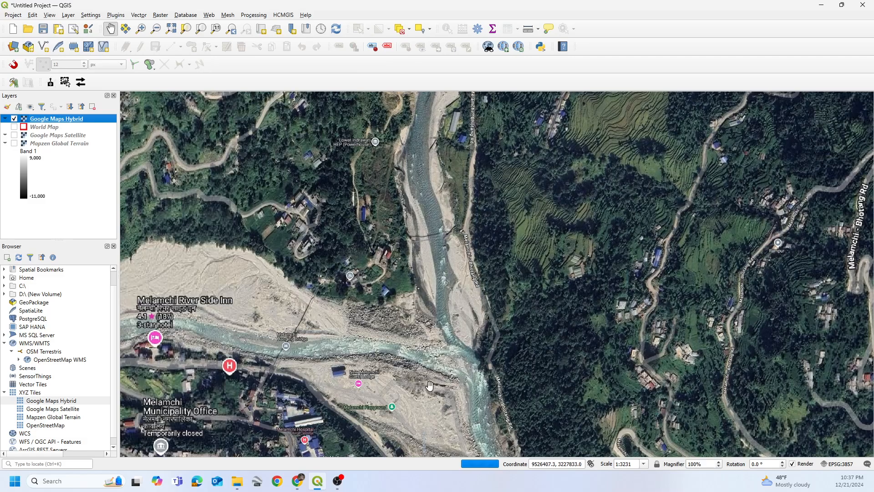
{"action": "scroll", "coordinate": [418, 357], "scroll_direction": "down", "scroll_amount": 2}
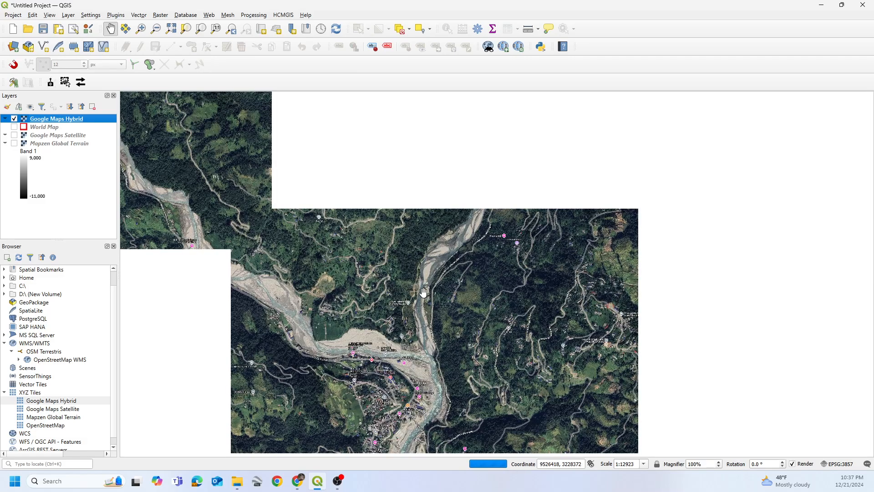
{"action": "left_click_drag", "start_coordinate": [412, 208], "coordinate": [382, 305]}
{"action": "scroll", "coordinate": [339, 368], "scroll_direction": "down", "scroll_amount": 1}
{"action": "left_click_drag", "start_coordinate": [293, 289], "coordinate": [482, 259]}
{"action": "scroll", "coordinate": [457, 348], "scroll_direction": "down", "scroll_amount": 1}
{"action": "scroll", "coordinate": [521, 318], "scroll_direction": "down", "scroll_amount": 2}
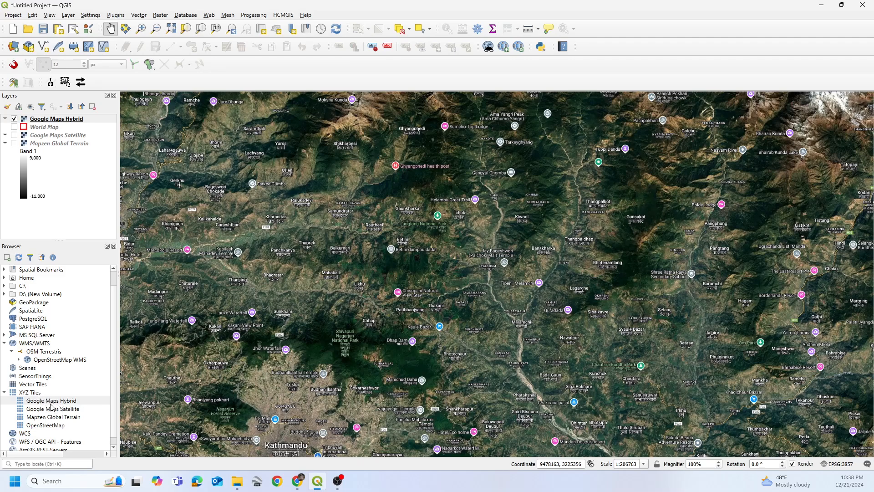
Step: Start a new project, discarding the current one, and collapse the XYZ Tiles and WMS/WMTS connection groups
{"action": "left_click", "coordinate": [68, 410]}
{"action": "left_click", "coordinate": [69, 402]}
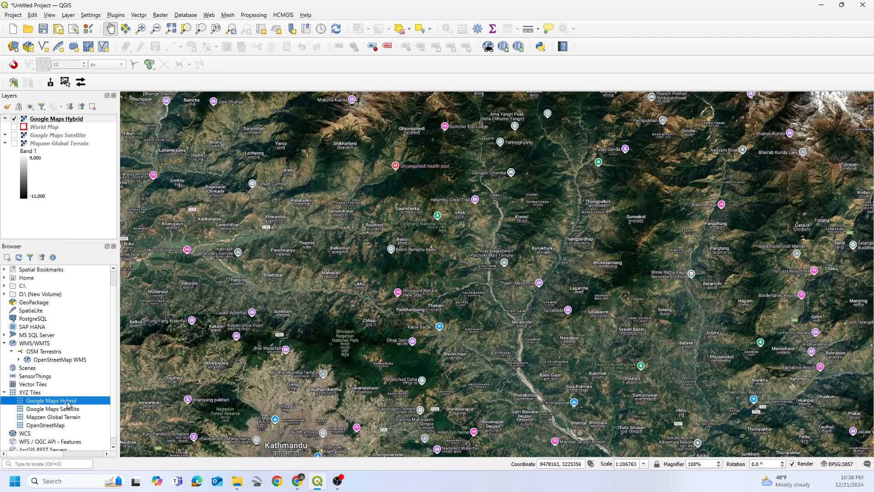
{"action": "left_click", "coordinate": [13, 29]}
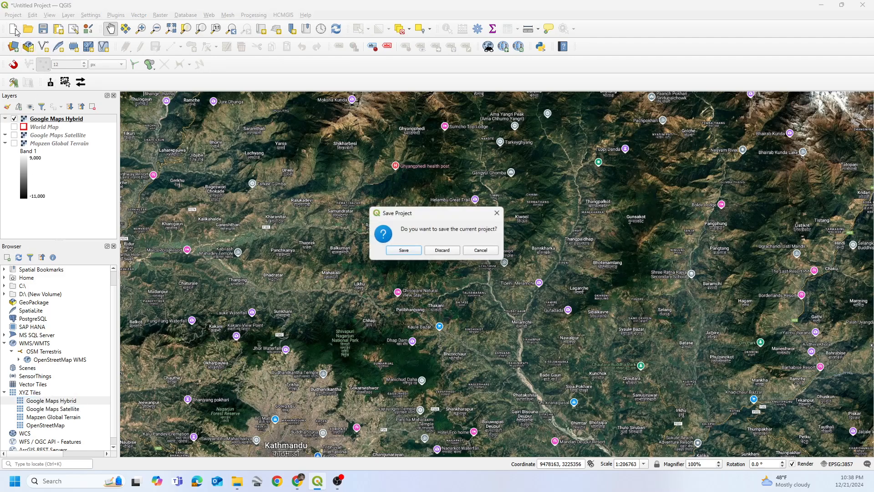
{"action": "left_click", "coordinate": [443, 251]}
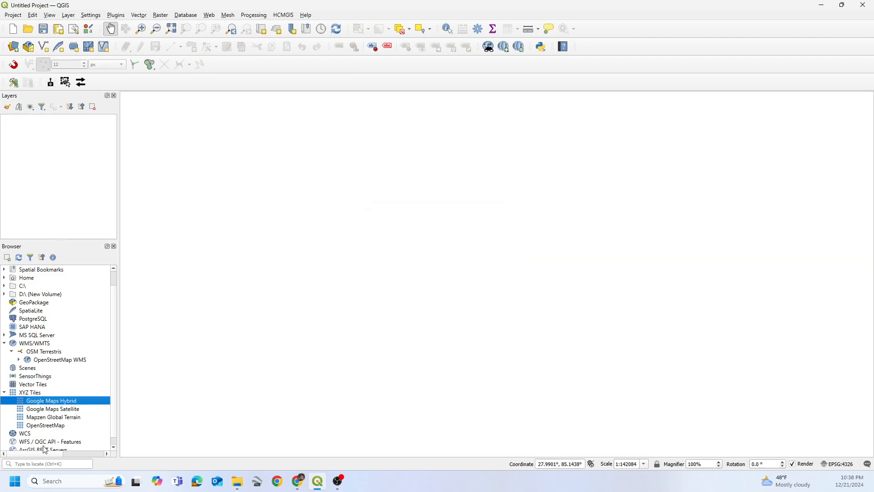
{"action": "left_click", "coordinate": [5, 392]}
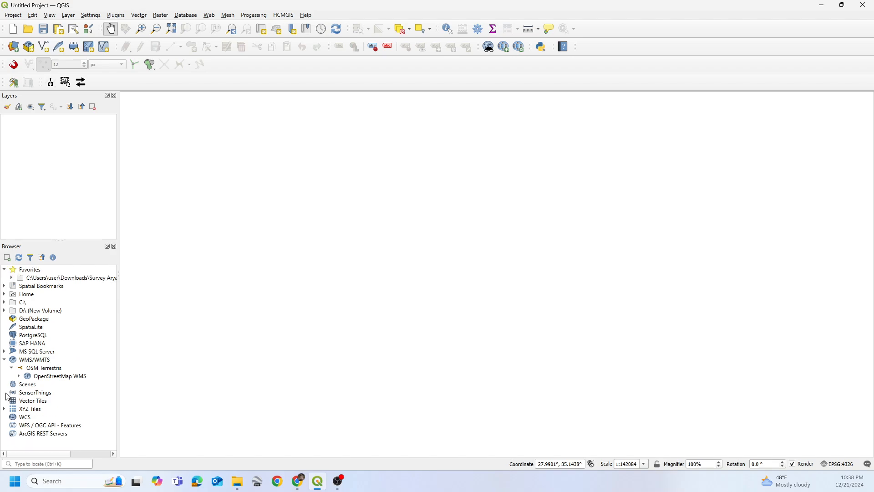
{"action": "left_click", "coordinate": [4, 360]}
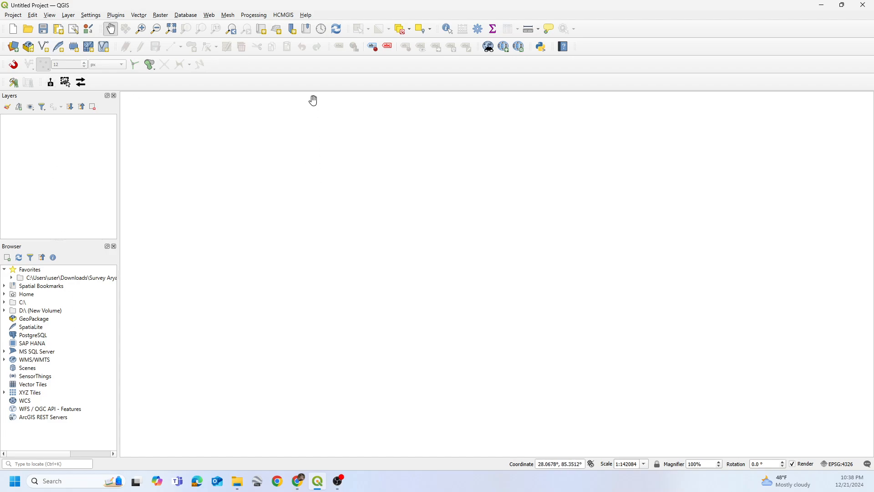
Step: Look through the basemaps offered by the HCMGIS plugin without adding one
{"action": "left_click", "coordinate": [283, 15]}
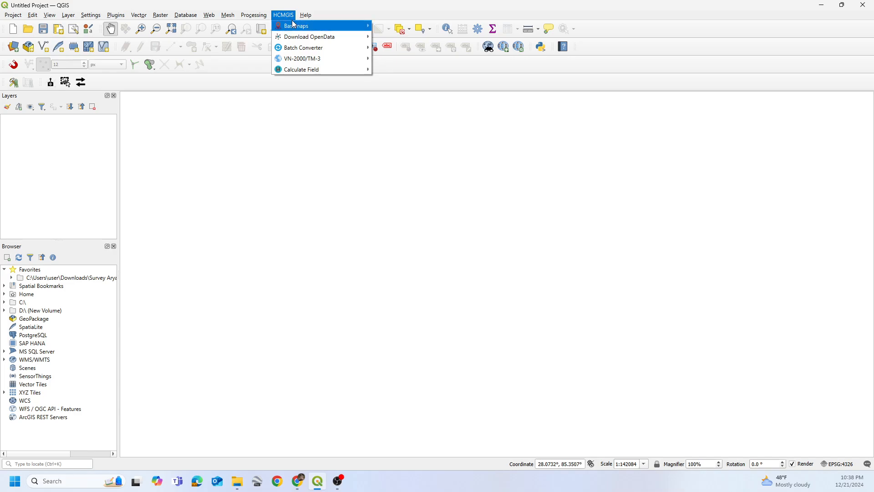
{"action": "mouse_move", "coordinate": [332, 29]}
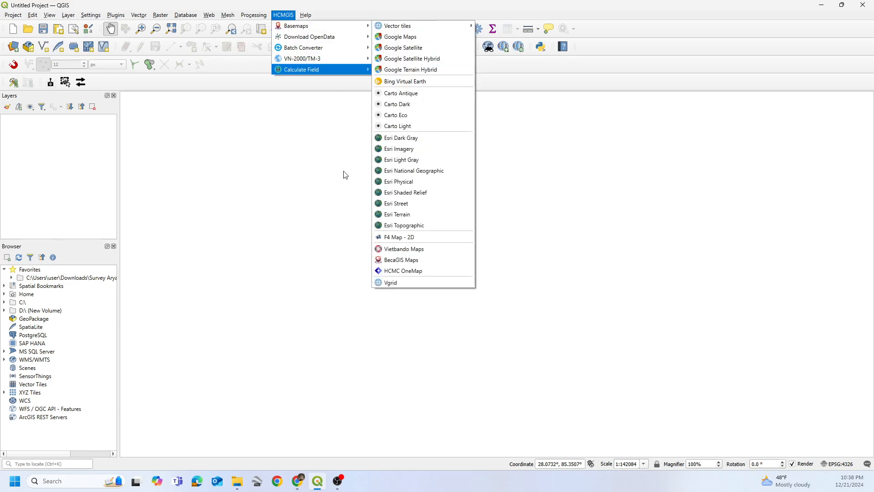
{"action": "left_click", "coordinate": [353, 154]}
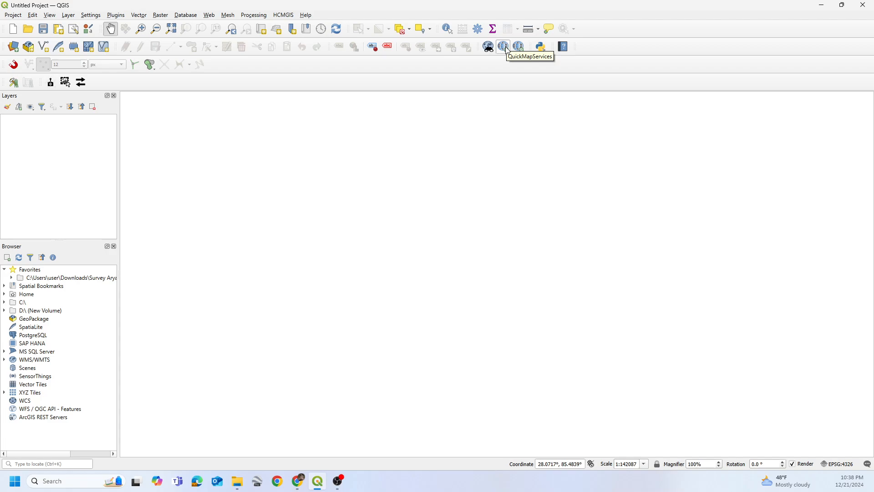
Step: Add the Google Maps Satellite XYZ tiles to the empty project and view the whole world map
{"action": "left_click", "coordinate": [5, 393]}
{"action": "left_click_drag", "start_coordinate": [52, 408], "coordinate": [283, 345]}
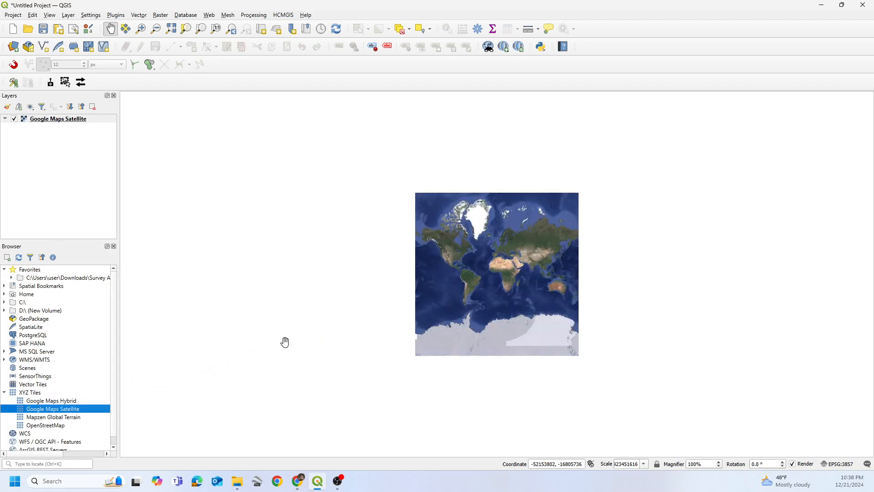
{"action": "scroll", "coordinate": [559, 285], "scroll_direction": "up", "scroll_amount": 2}
{"action": "scroll", "coordinate": [524, 291], "scroll_direction": "down", "scroll_amount": 1}
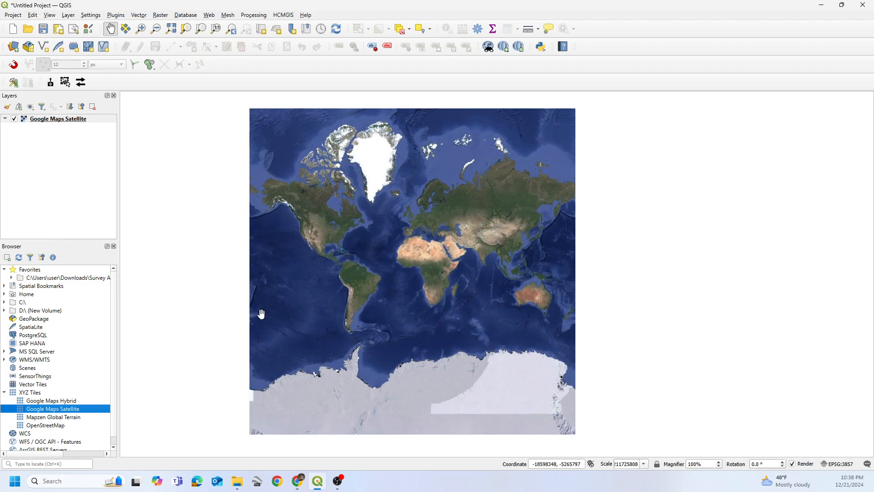
Step: Remove the Google Maps Satellite layer from the project
{"action": "right_click", "coordinate": [82, 118]}
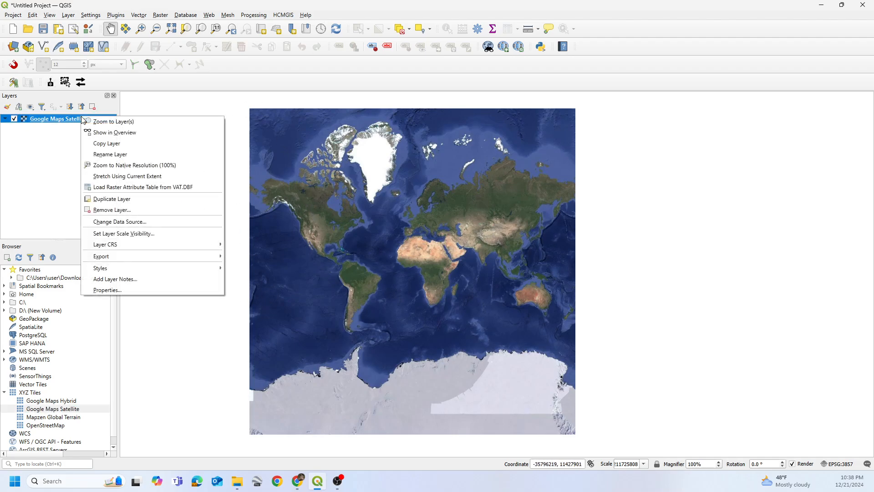
{"action": "left_click", "coordinate": [124, 209]}
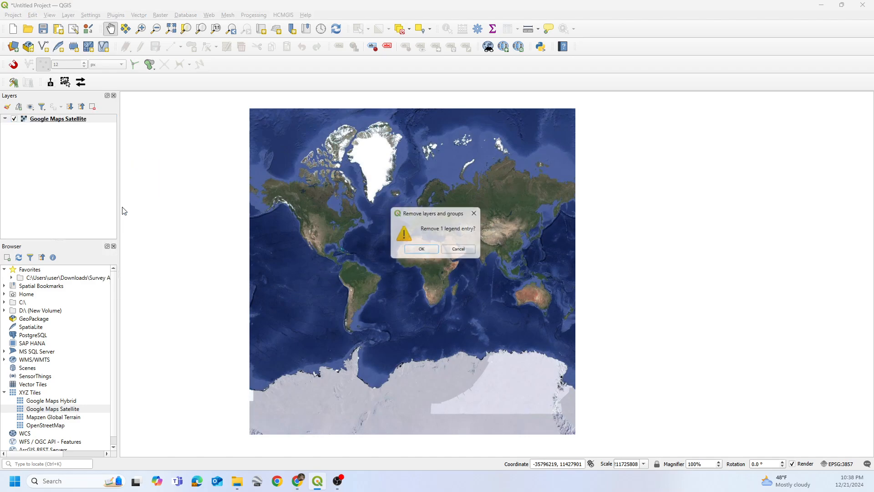
{"action": "left_click", "coordinate": [423, 250]}
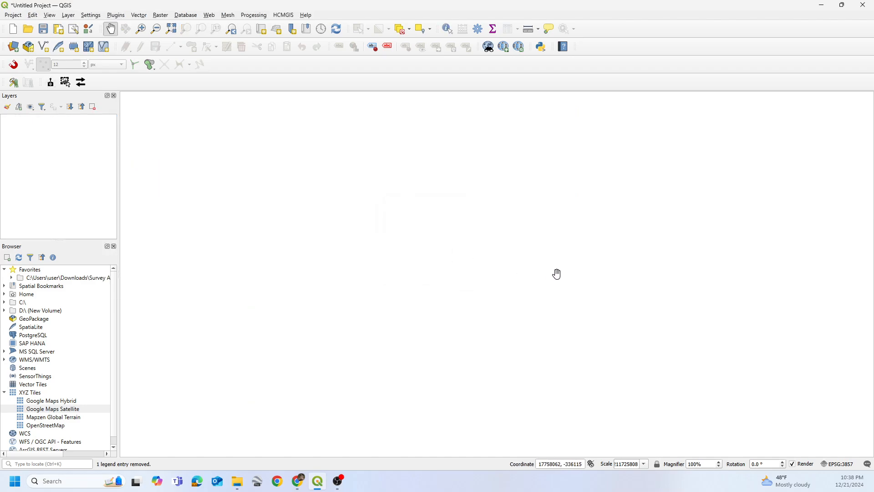